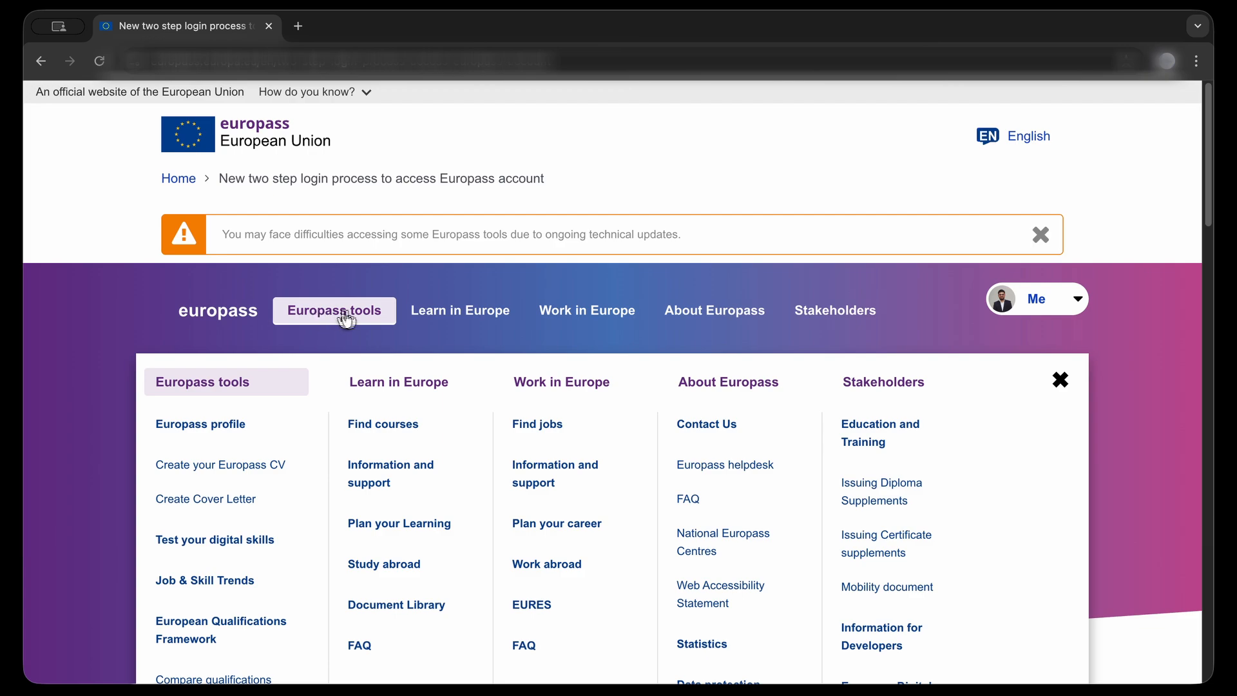
Open the signed-in account's personal Europass page
click(414, 320)
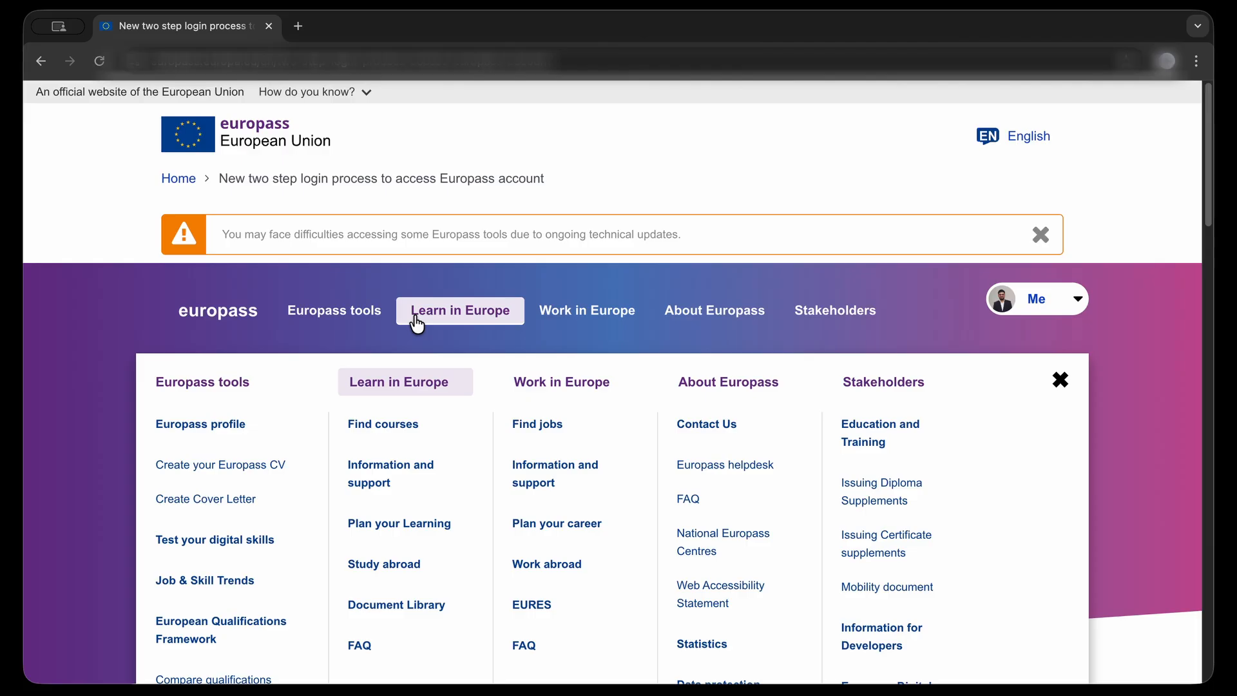
click(417, 322)
click(1036, 294)
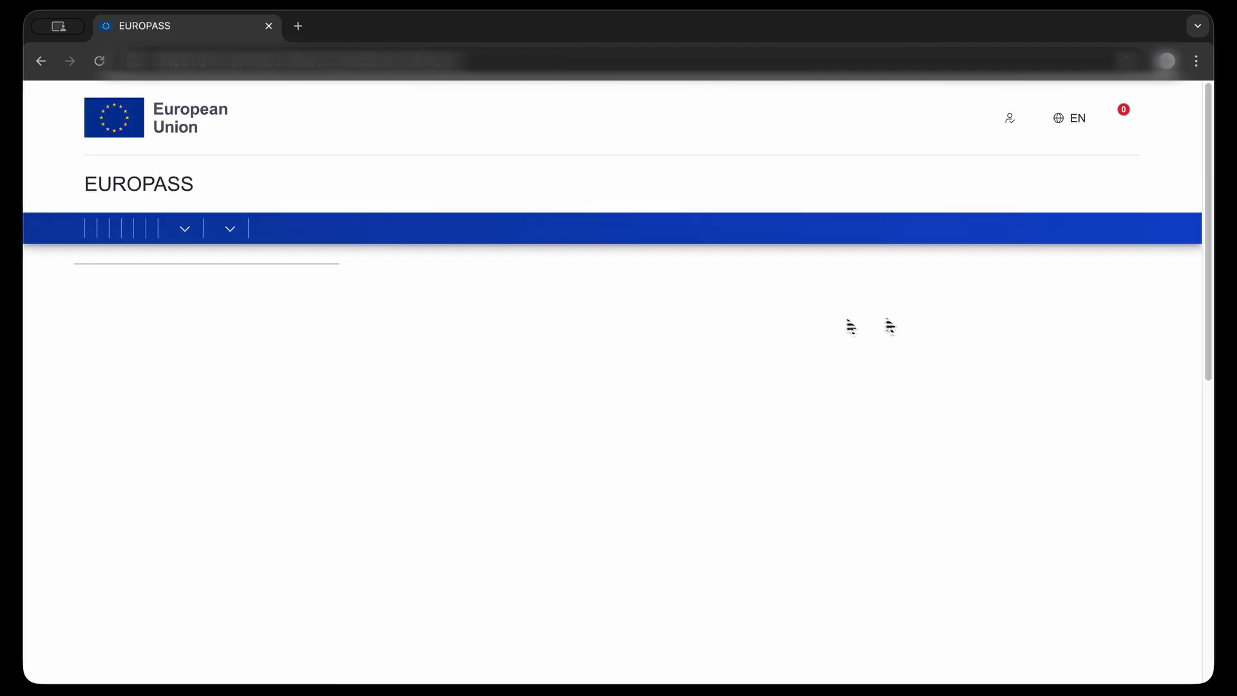
scroll(248, 394, down, 3)
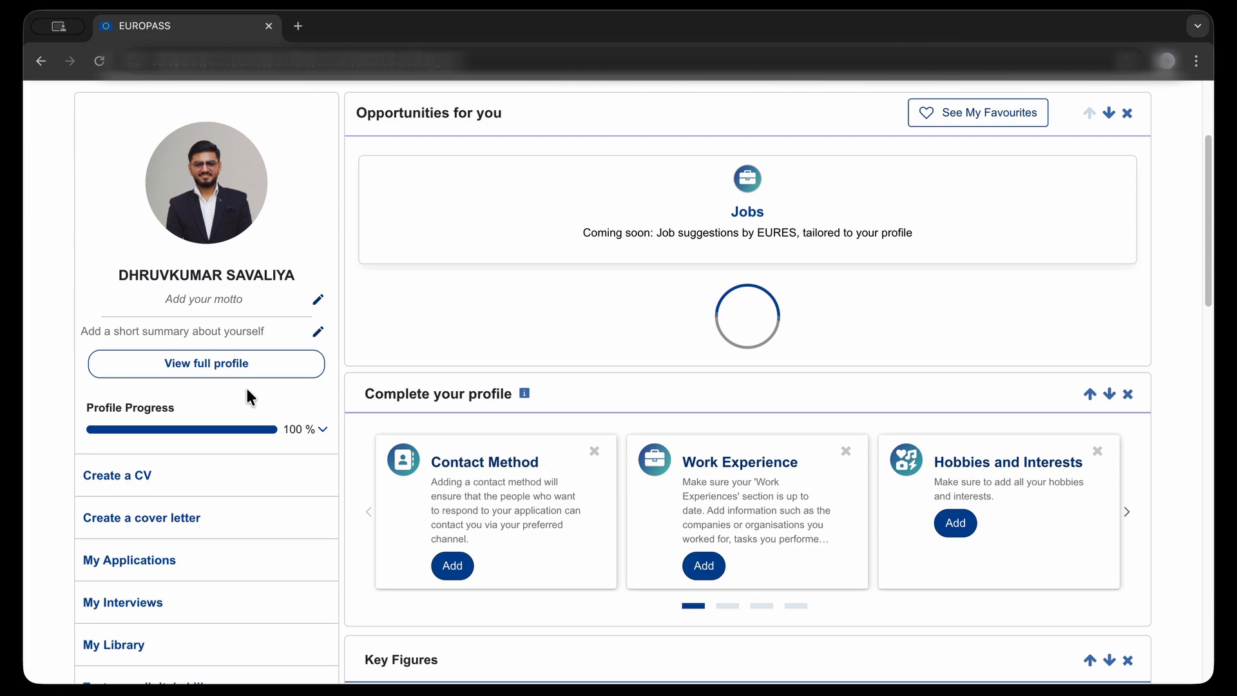
Create a new CV in the new CV builder (beta), continuing without the unfinished draft
click(129, 484)
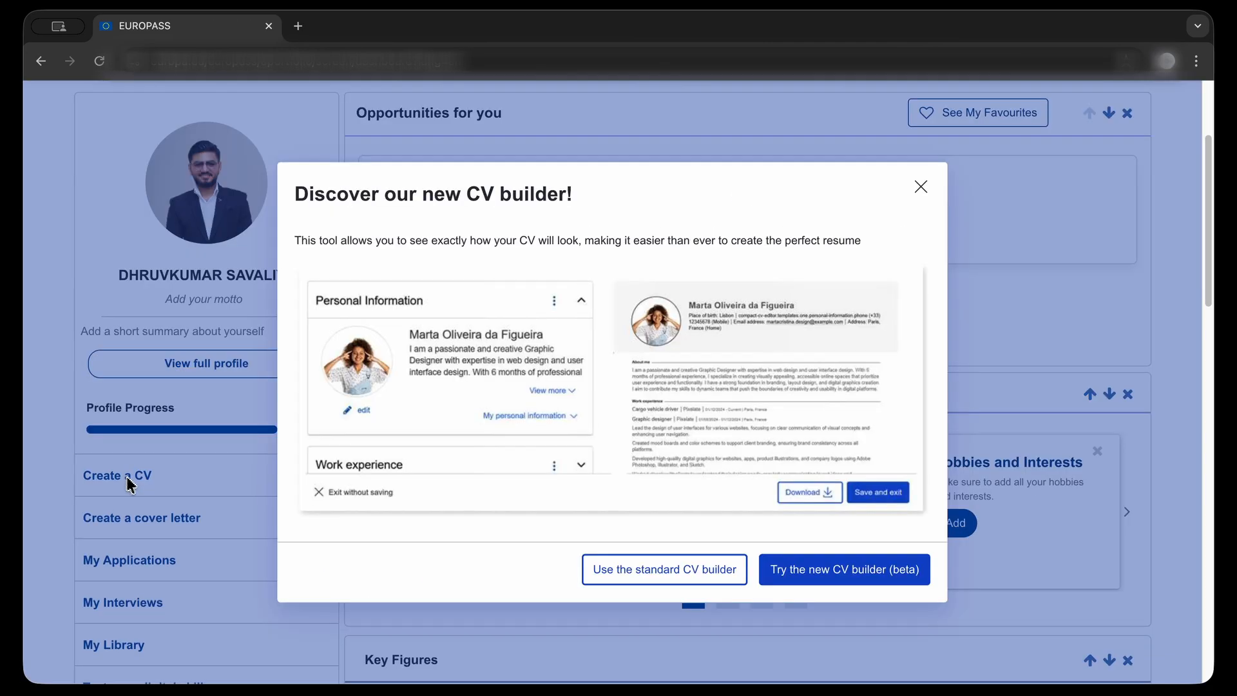
click(904, 579)
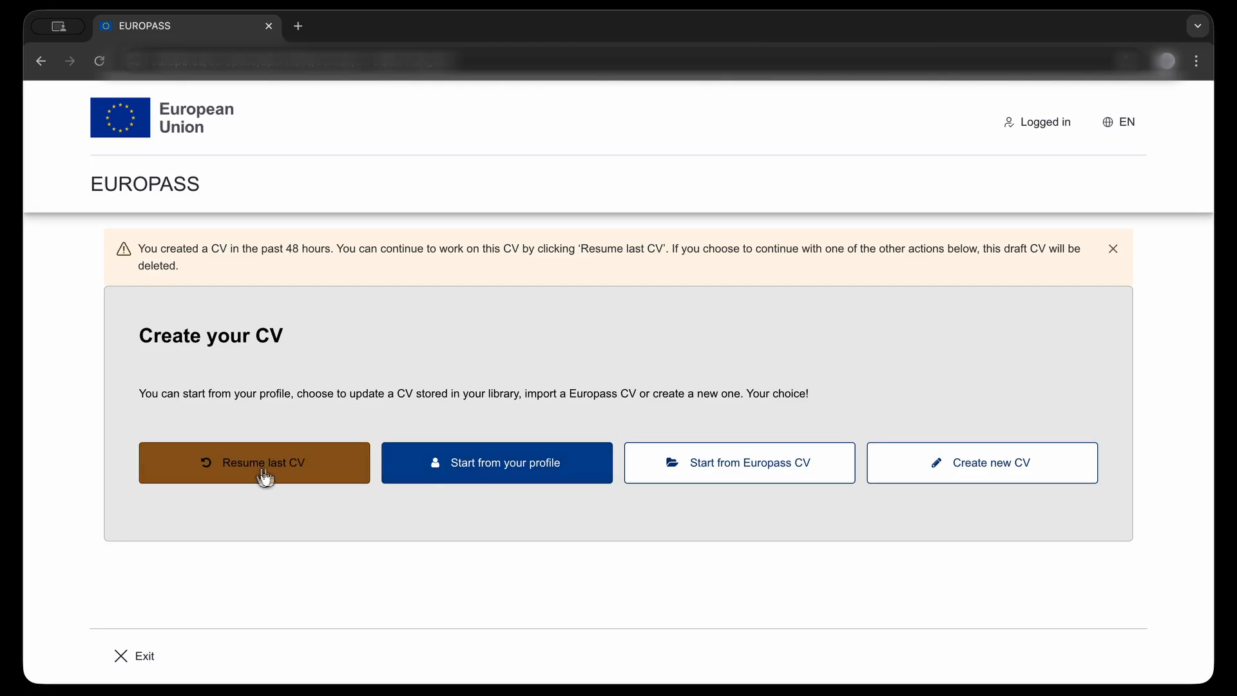
click(997, 477)
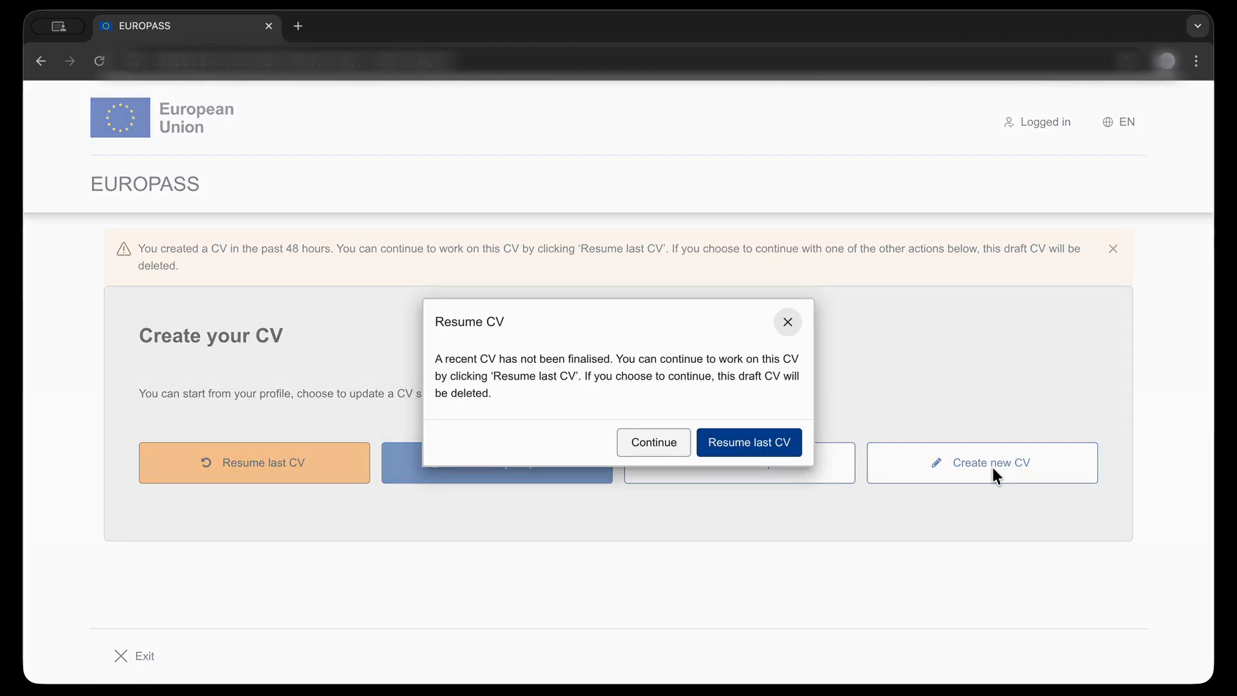
click(655, 448)
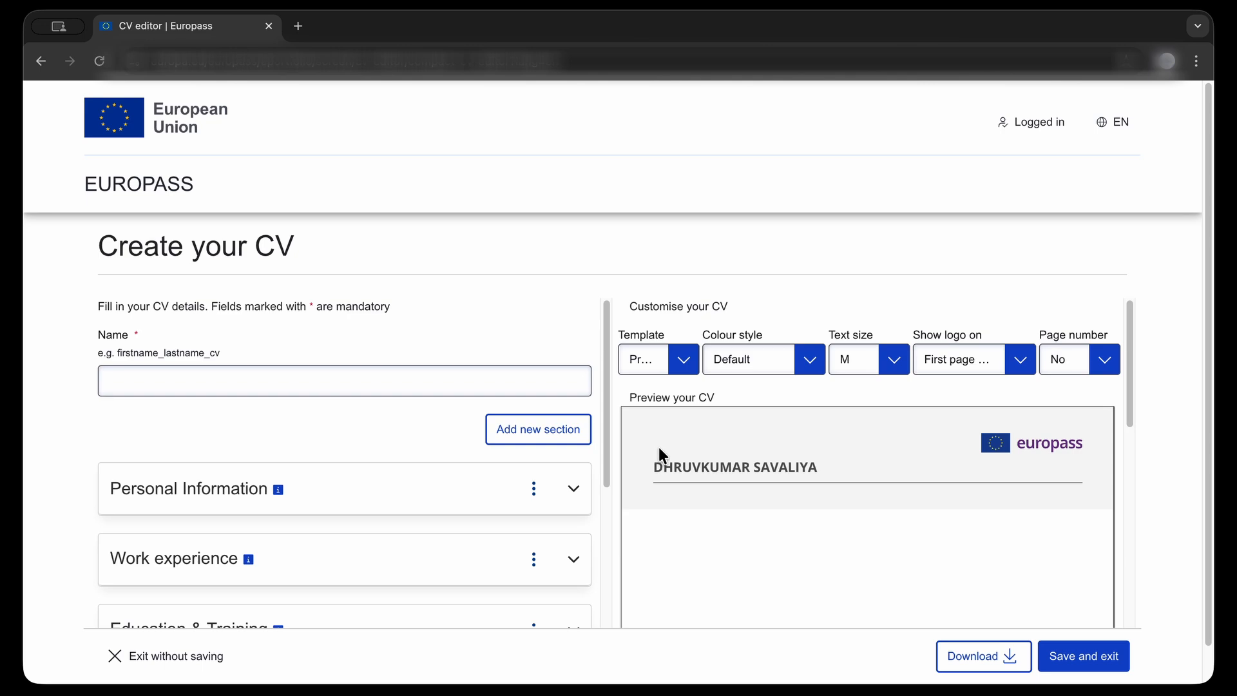
Look through the CV editor's sections, including the contents of Personal Information and Work experience and the sections' help notes
scroll(415, 449, down, 2)
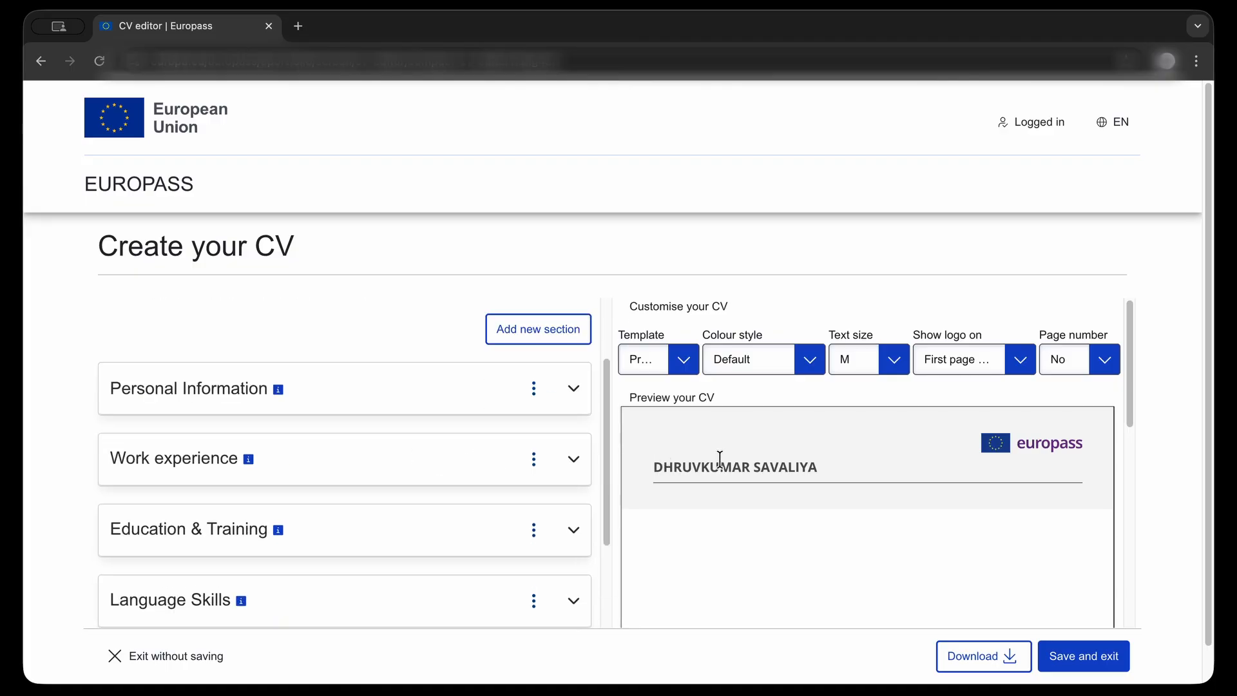
scroll(745, 467, down, 5)
scroll(748, 460, up, 5)
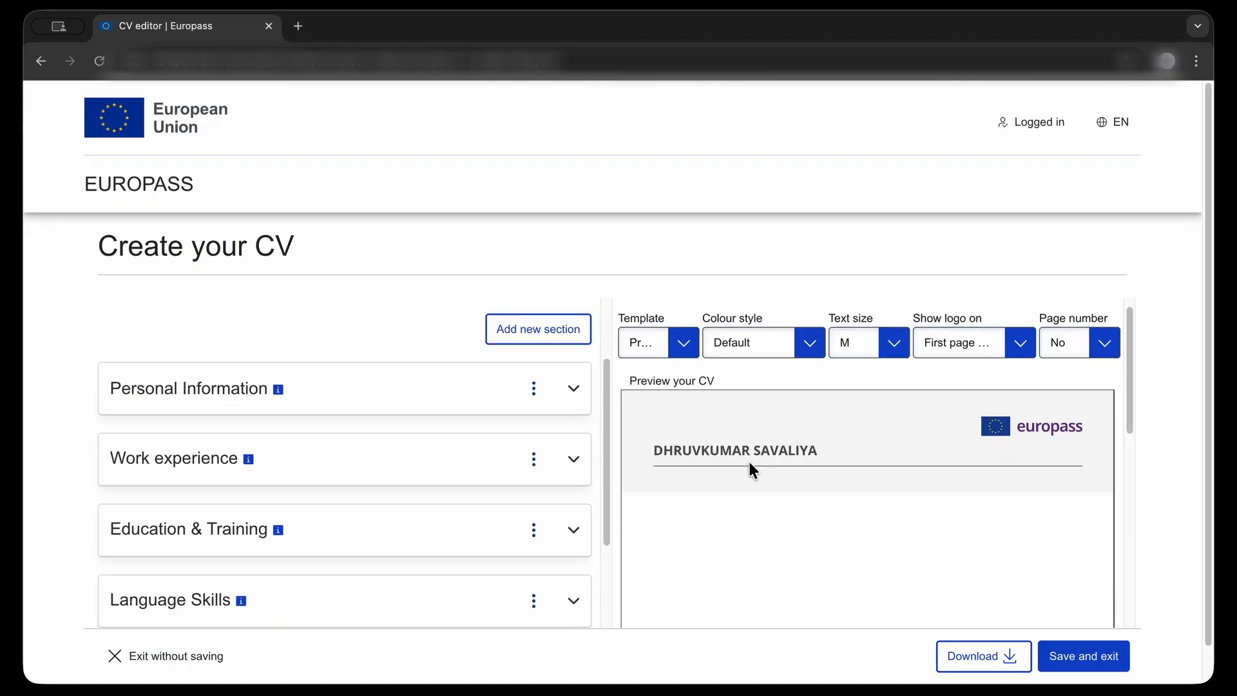
click(574, 389)
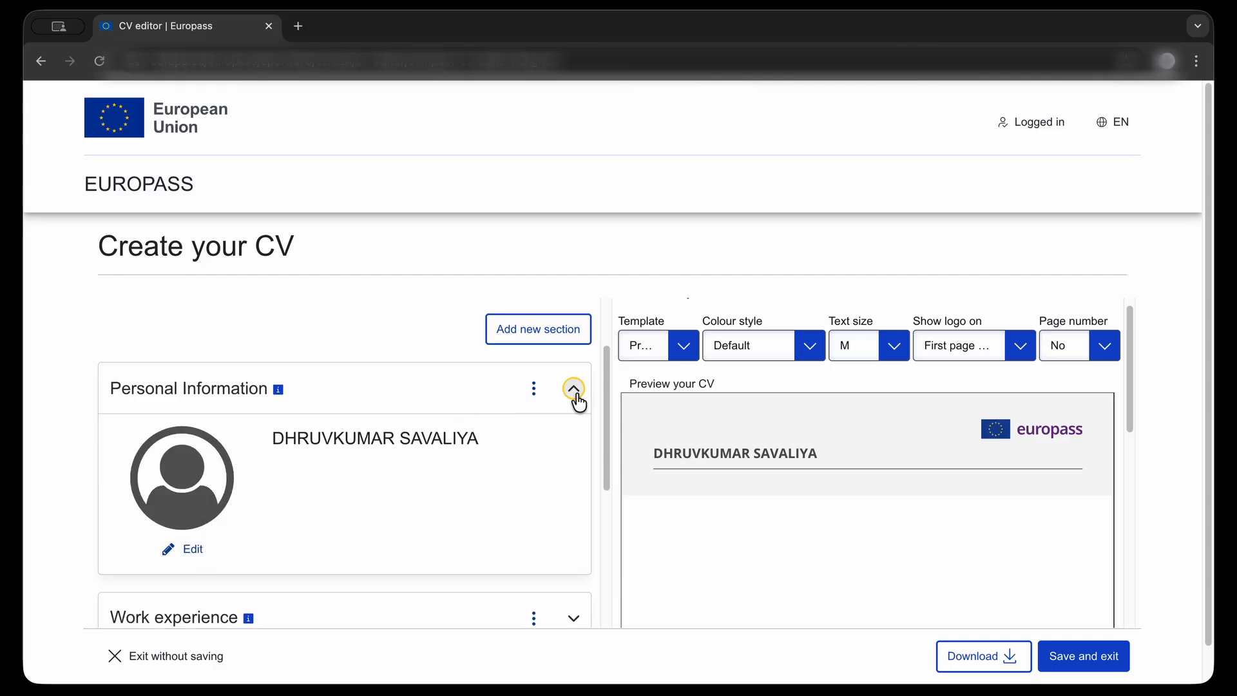
click(573, 390)
scroll(348, 427, down, 1)
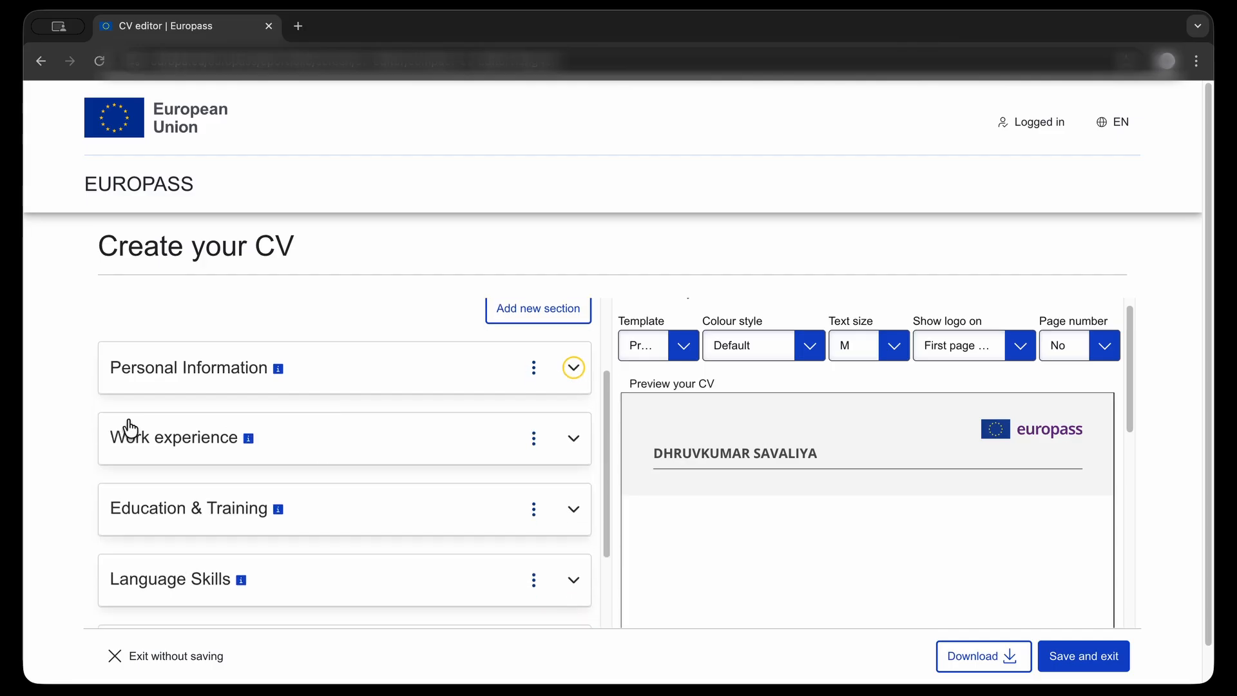
click(574, 447)
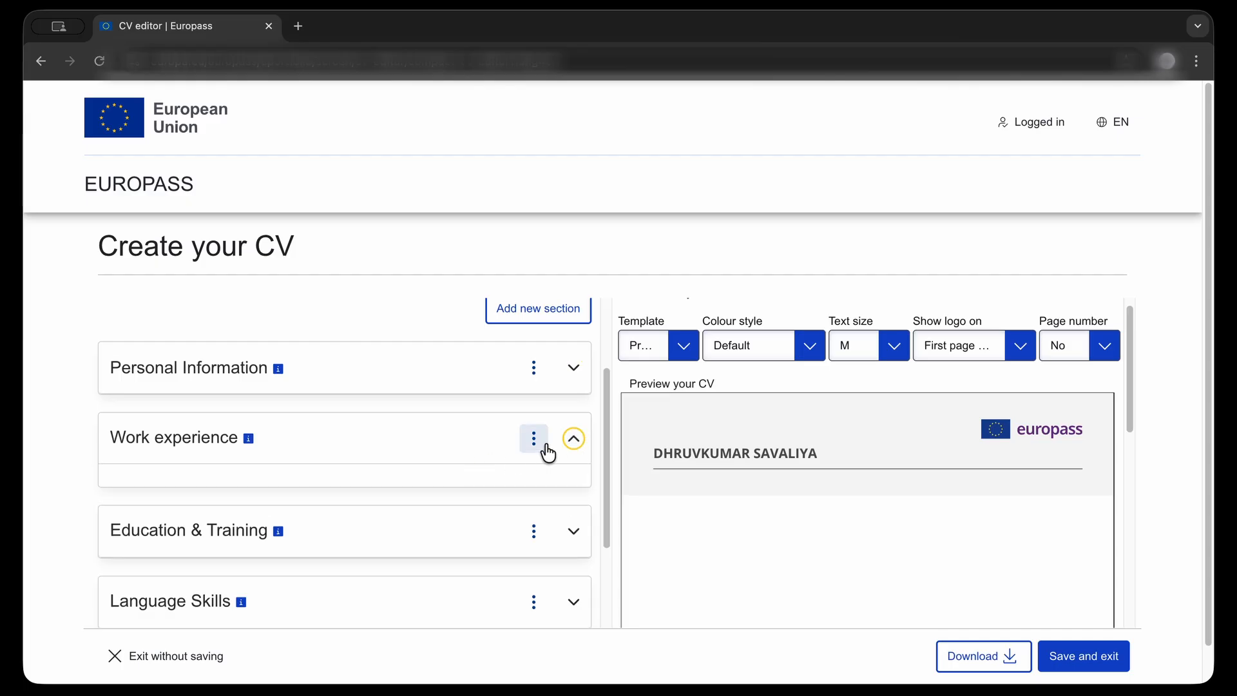
scroll(296, 539, down, 4)
mouse_move(241, 518)
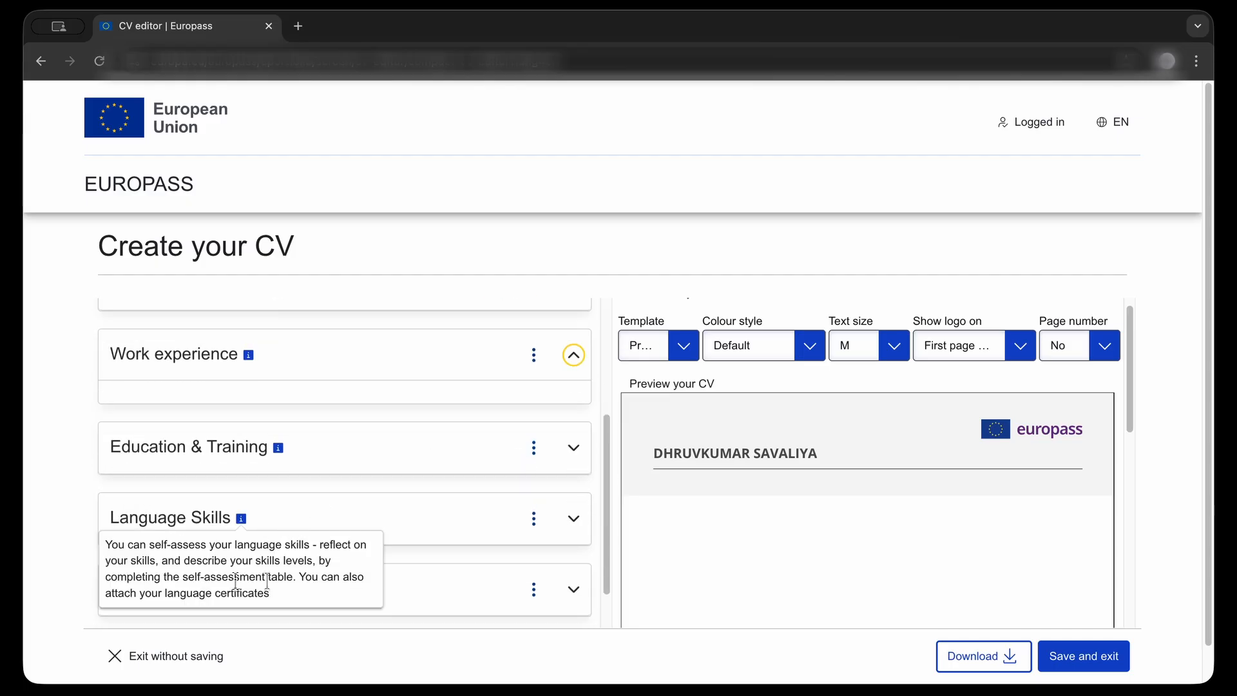
scroll(236, 580, down, 4)
scroll(361, 496, up, 10)
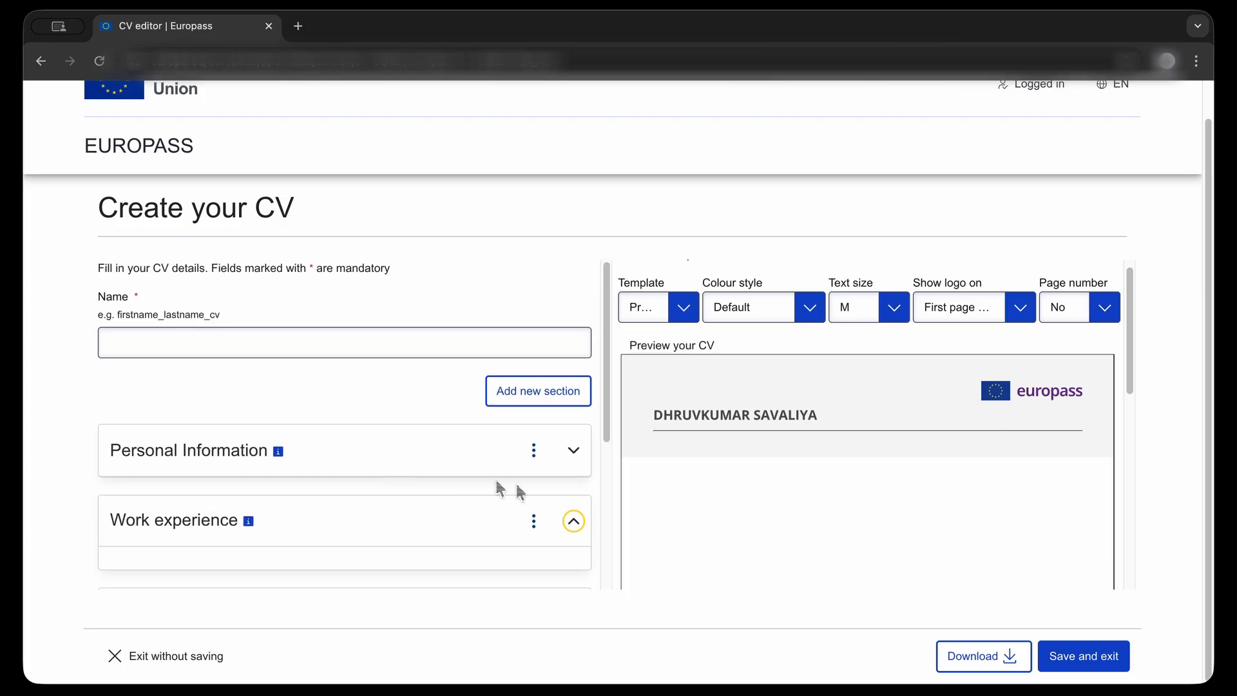
scroll(271, 464, down, 2)
mouse_move(246, 459)
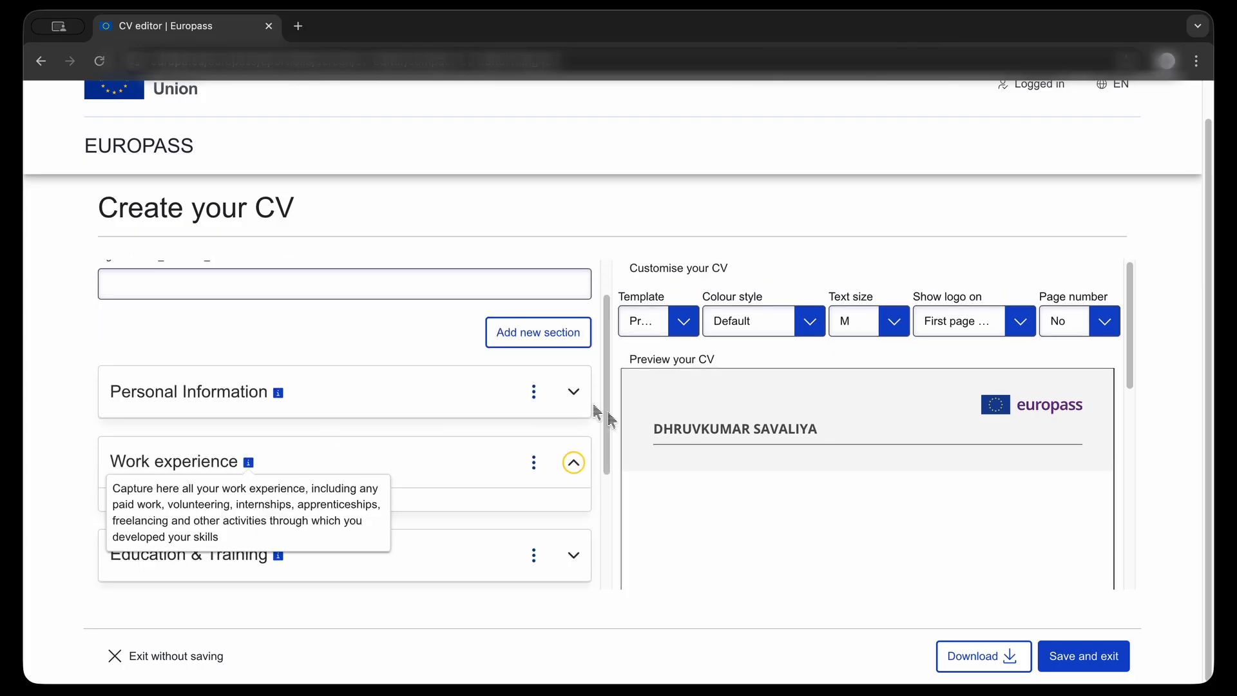
click(574, 394)
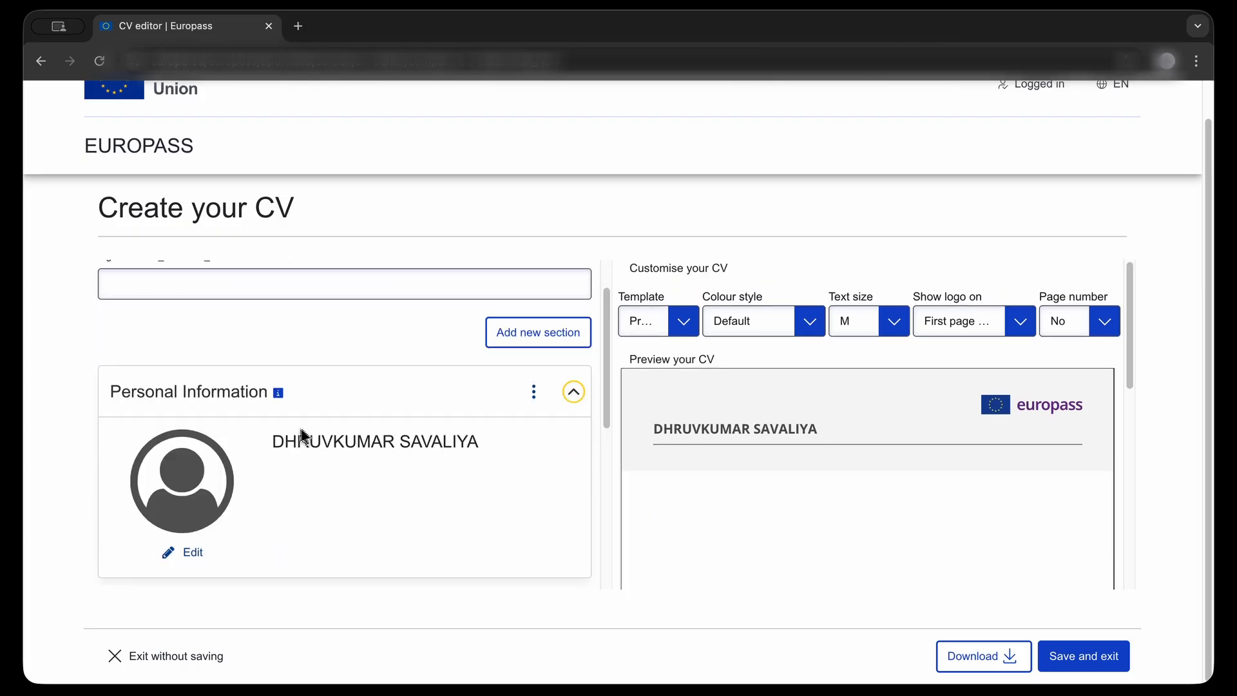
click(574, 393)
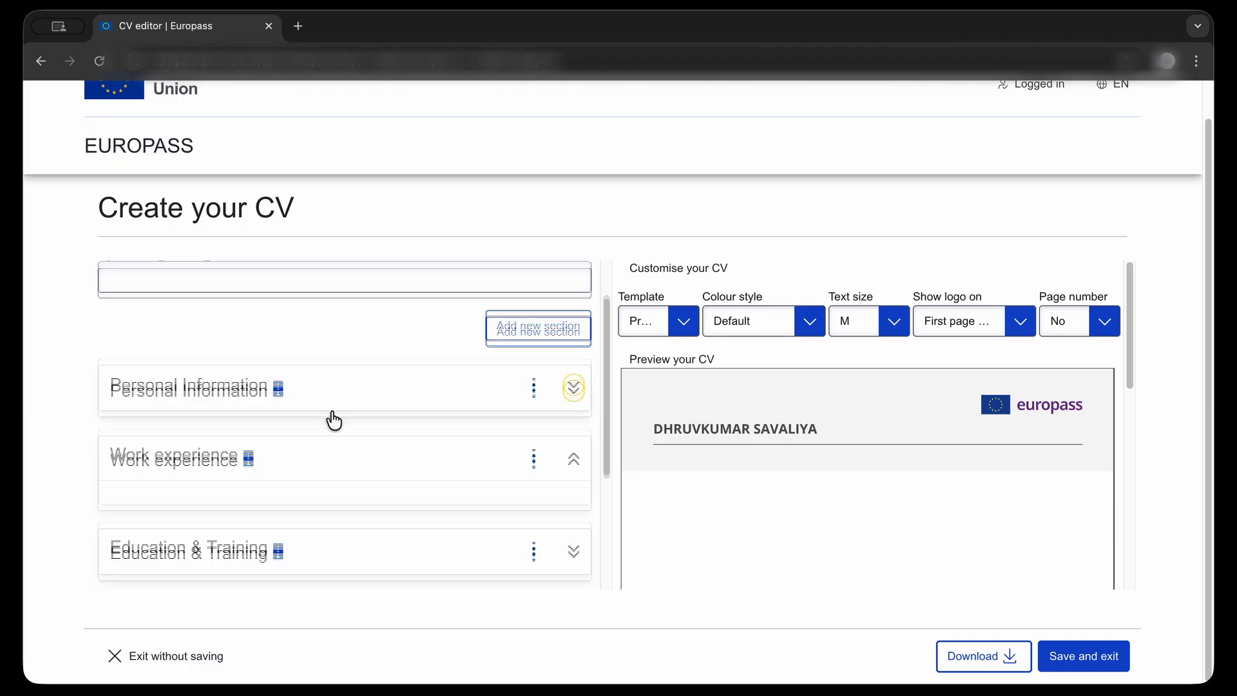
click(575, 377)
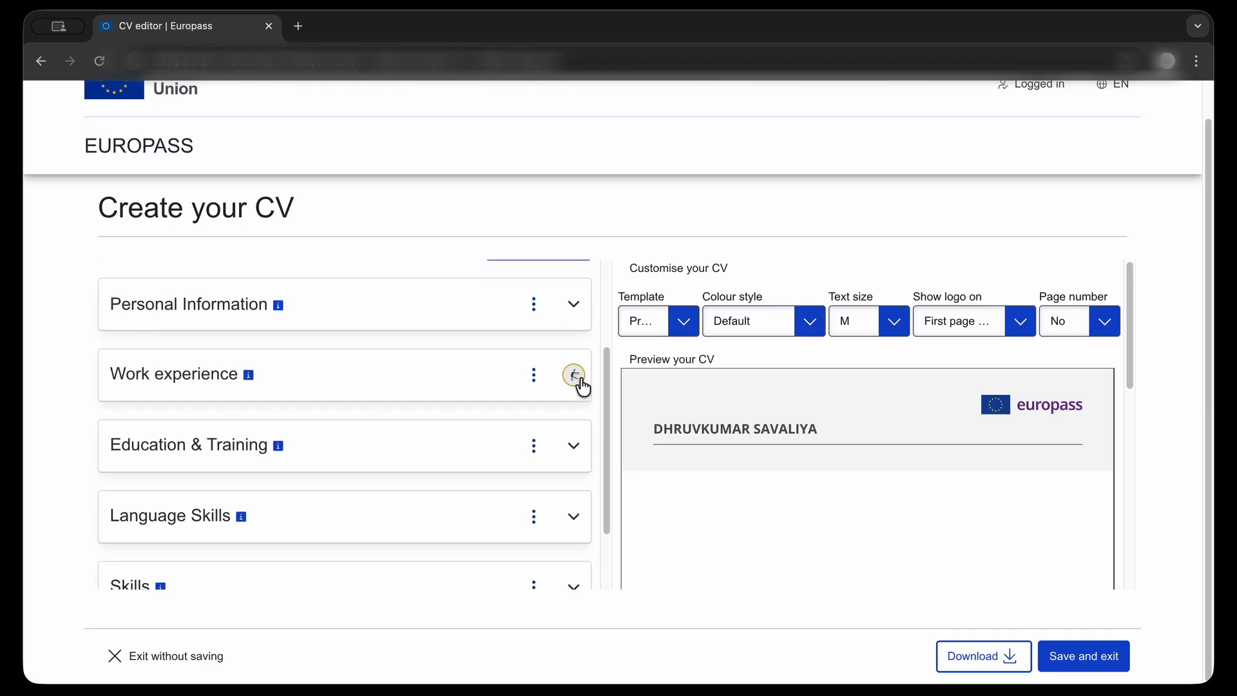
Add a Work experience entry with employer "xyz", city "dvfvf" and country India
click(533, 375)
click(564, 405)
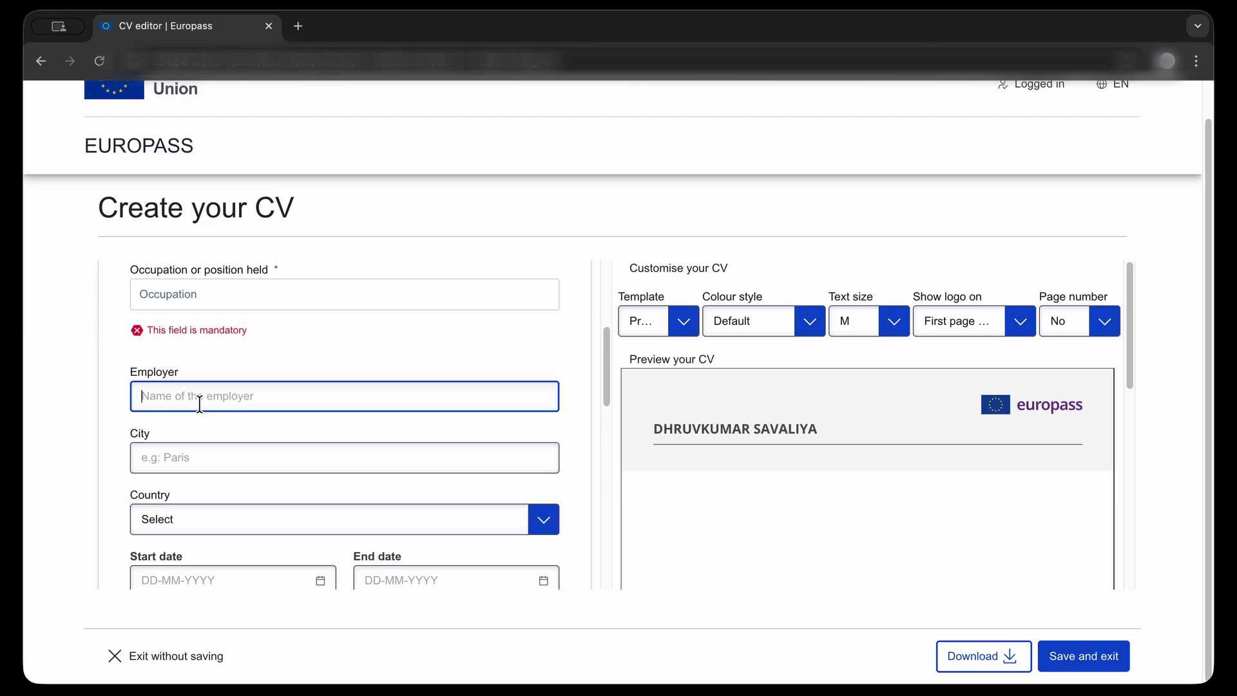
text(xyz)
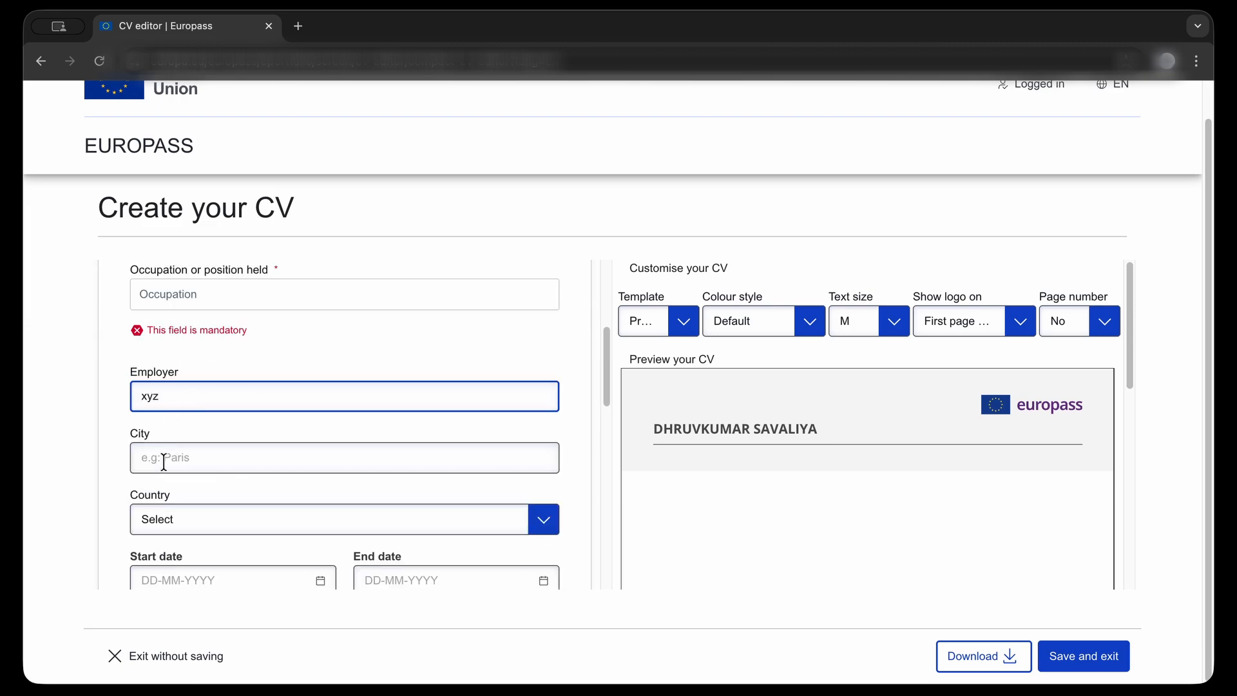
click(164, 462)
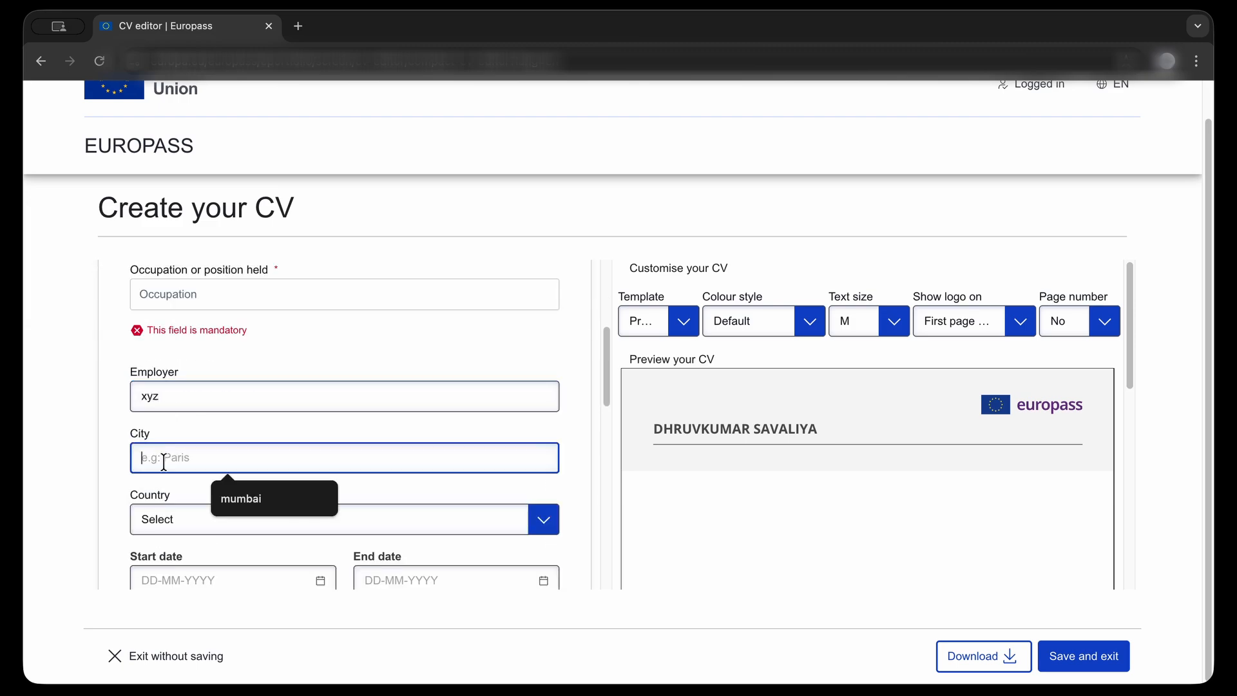
text(dvfvf)
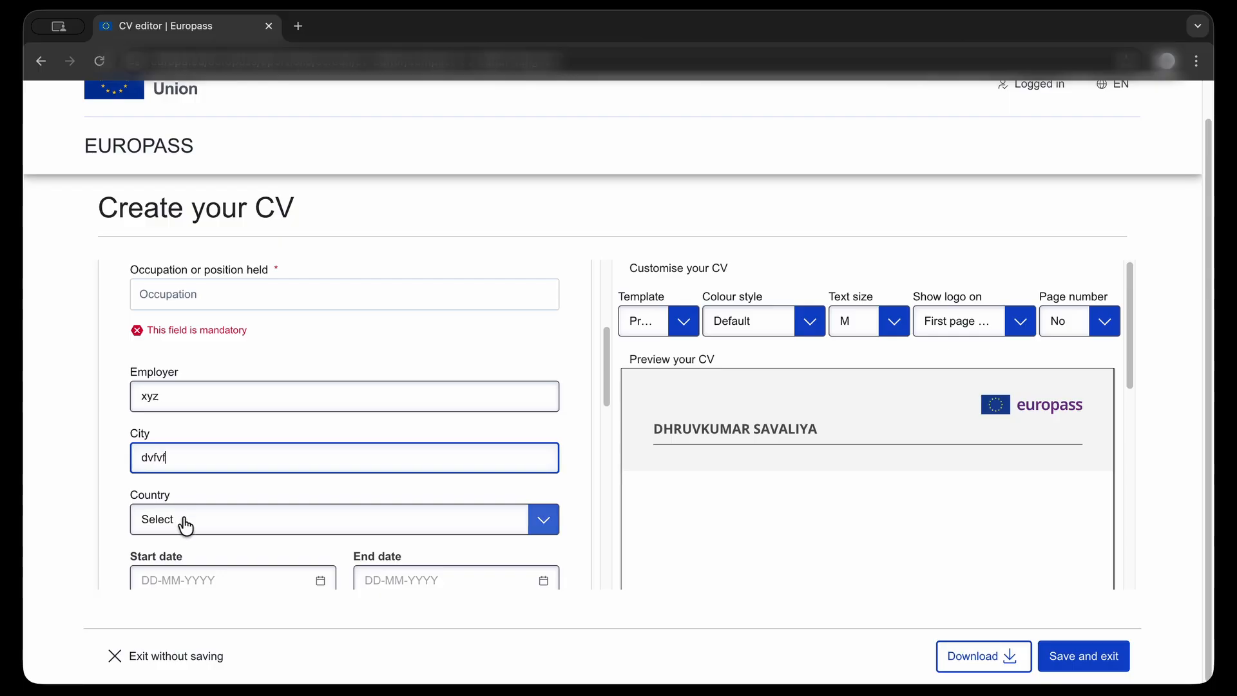
click(184, 520)
text(in)
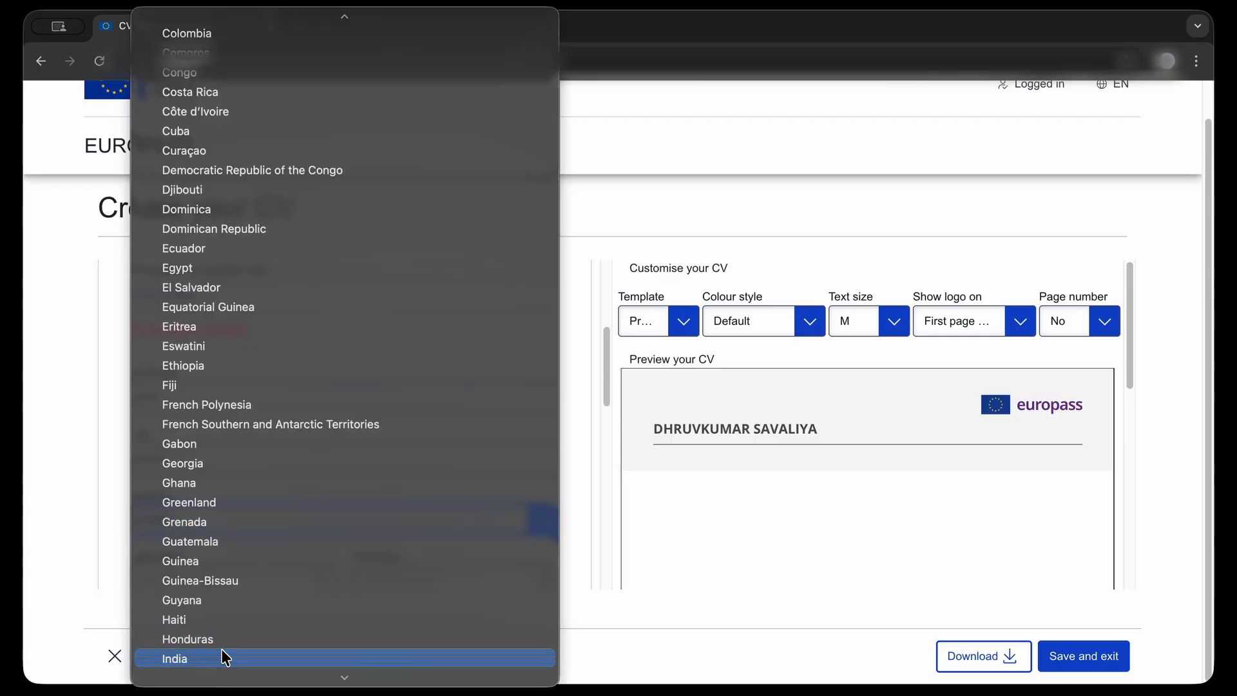
click(224, 657)
Set the work experience entry's start date to 01-01-2026 and its end date to 02-01-2026
scroll(225, 503, down, 2)
click(227, 479)
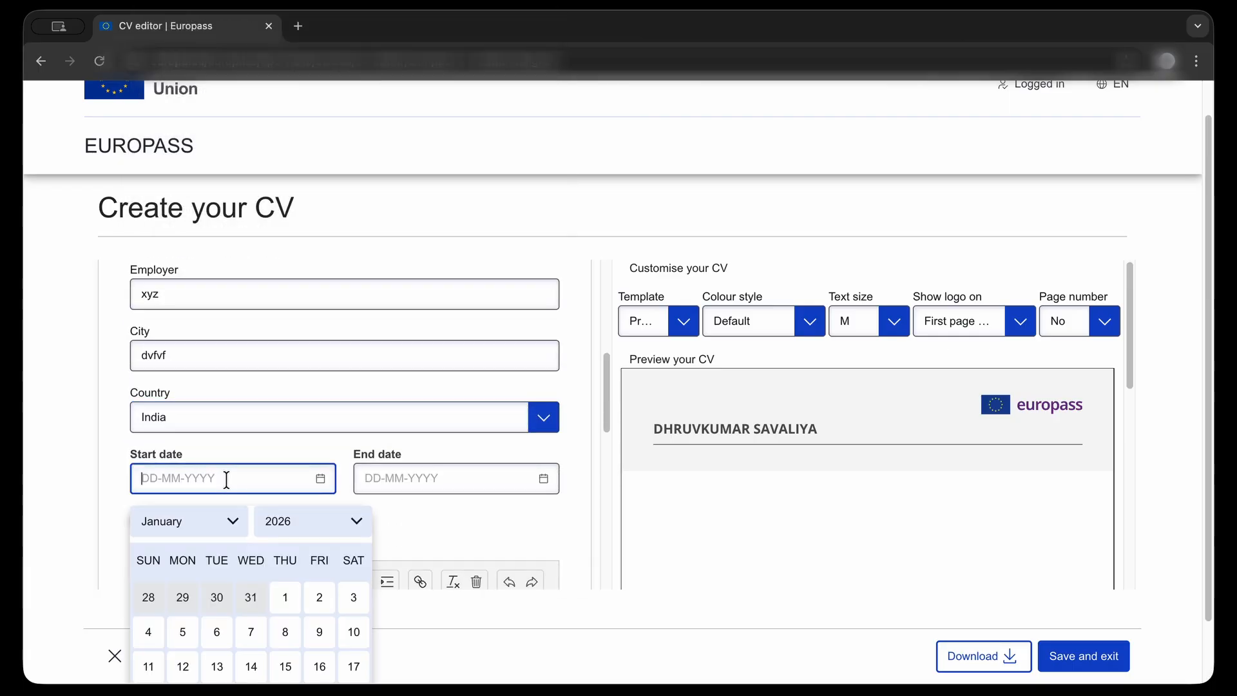
click(286, 597)
click(456, 479)
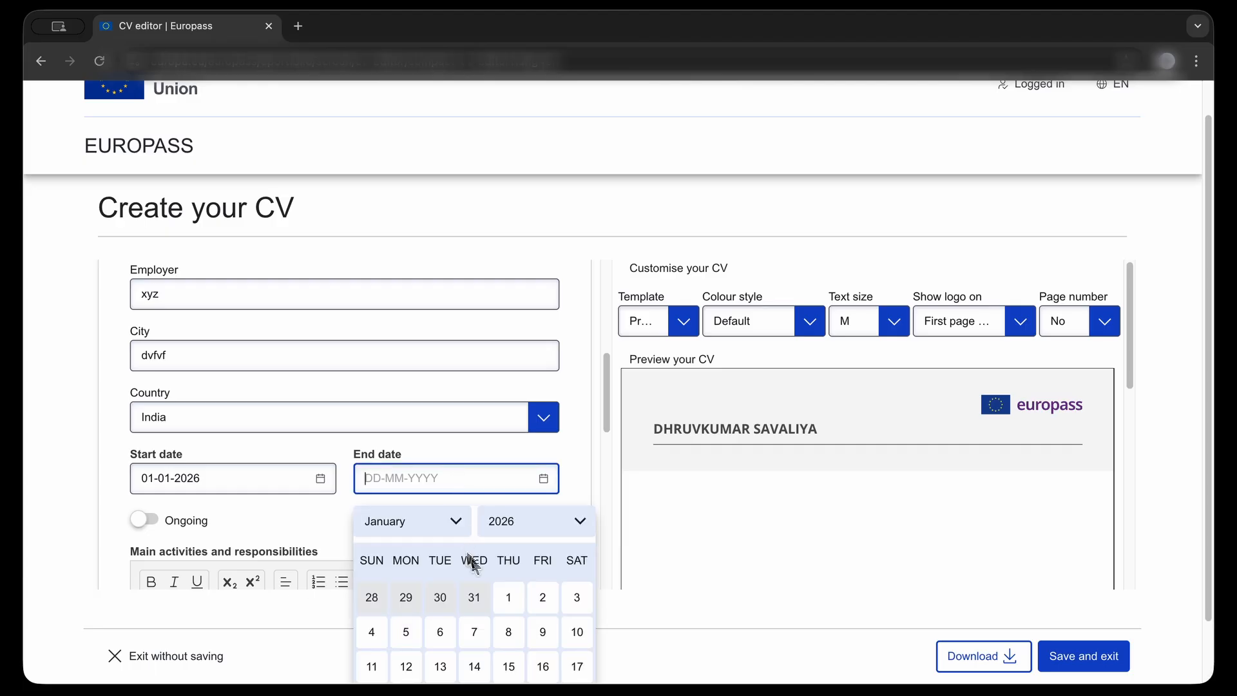
click(548, 602)
scroll(390, 522, down, 2)
Change the work experience start date to 03-01-2024 and switch the Ongoing option for the entry
click(320, 389)
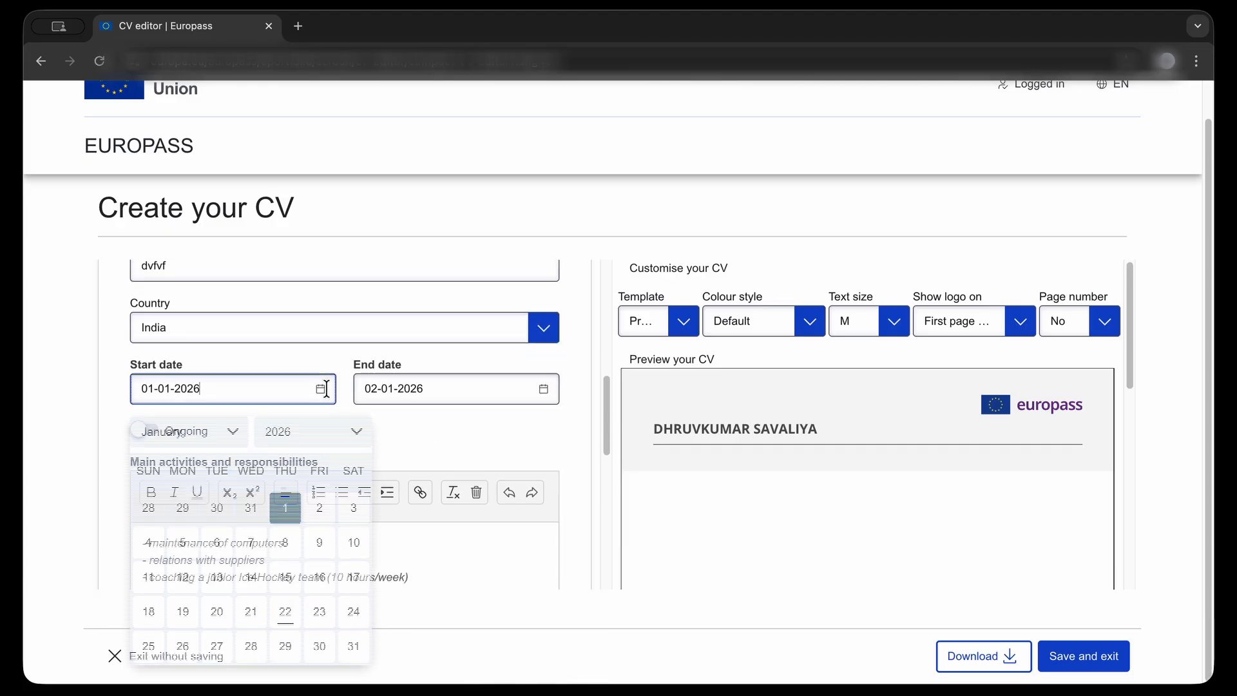
click(358, 438)
click(334, 387)
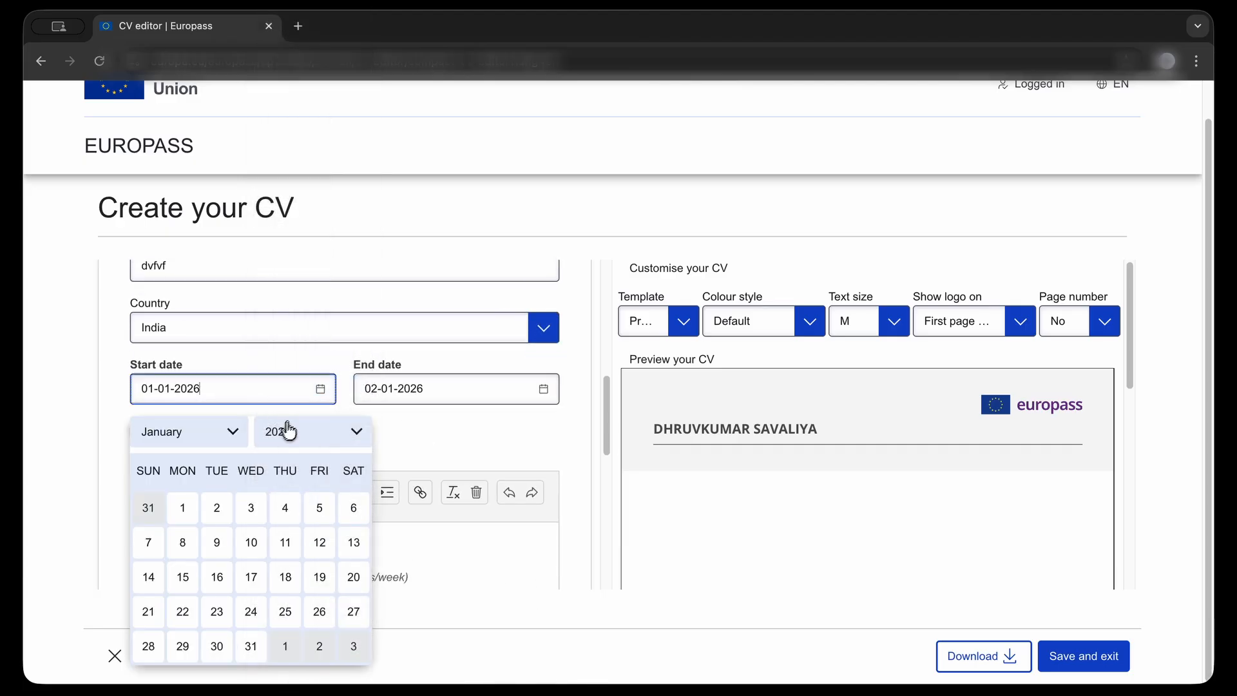
click(250, 509)
scroll(258, 451, down, 1)
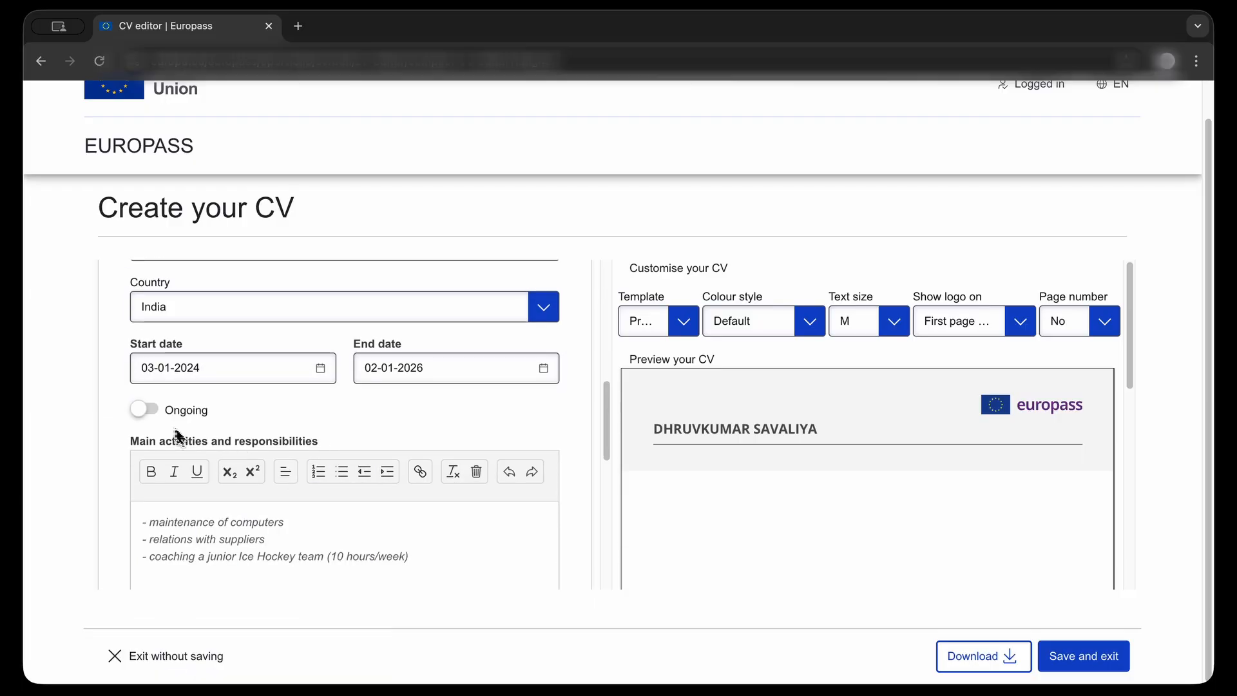
click(146, 408)
Add Business / Sector details to the work experience entry, choosing "Information and communication" and entering department "IT"
scroll(219, 419, down, 2)
click(297, 499)
scroll(296, 499, down, 4)
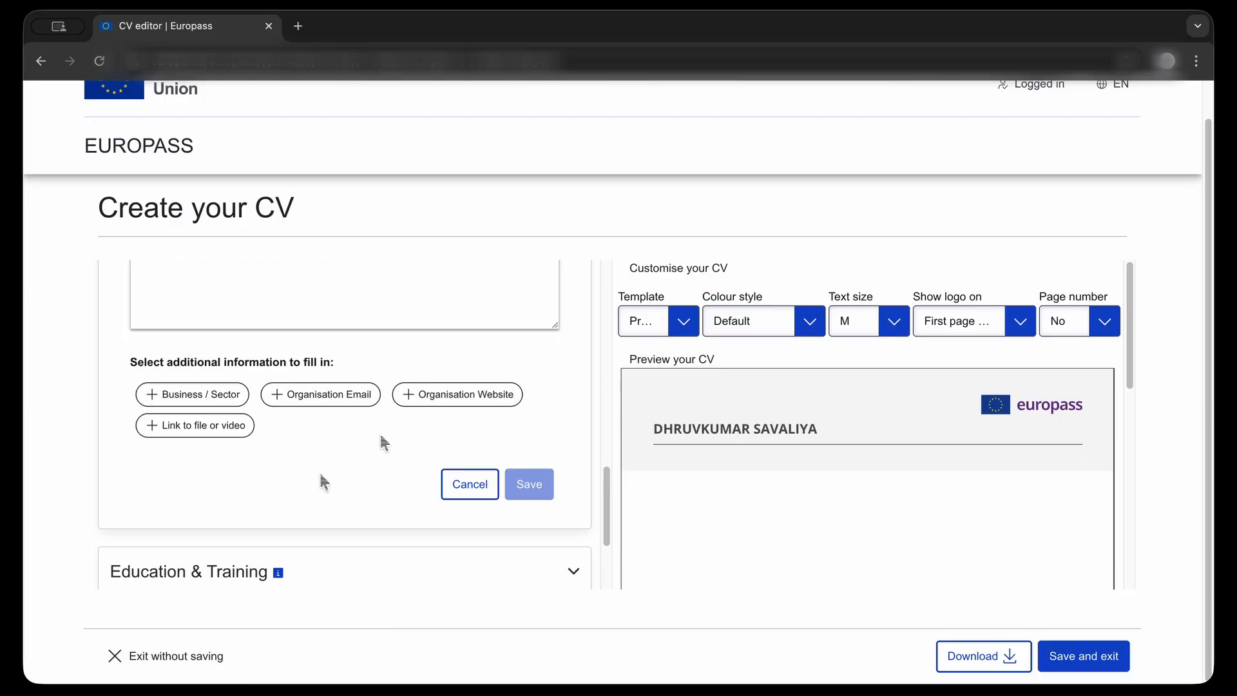
click(233, 410)
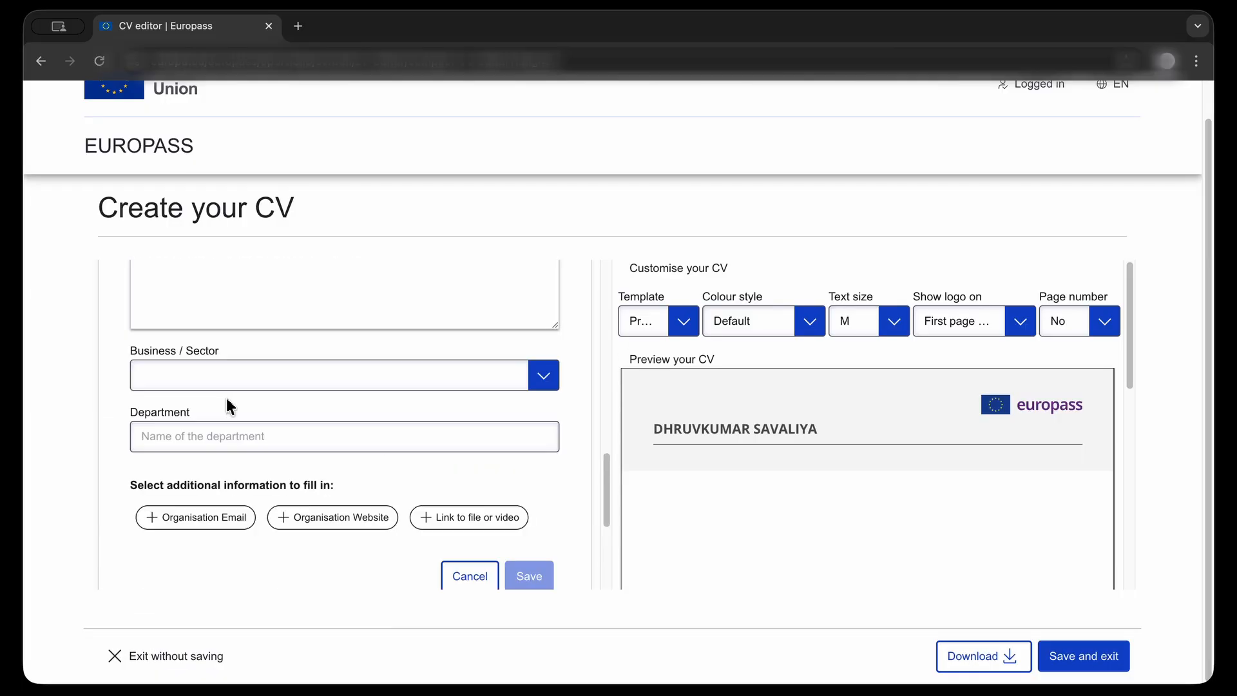
click(216, 384)
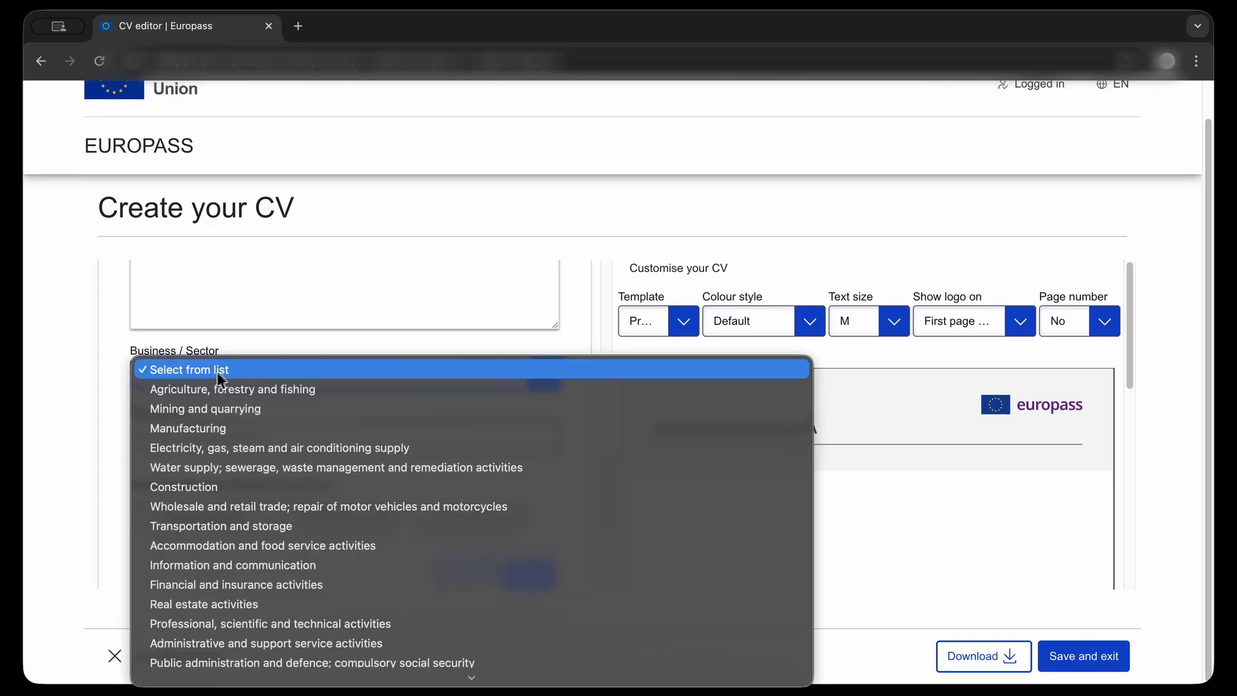
click(261, 566)
click(325, 442)
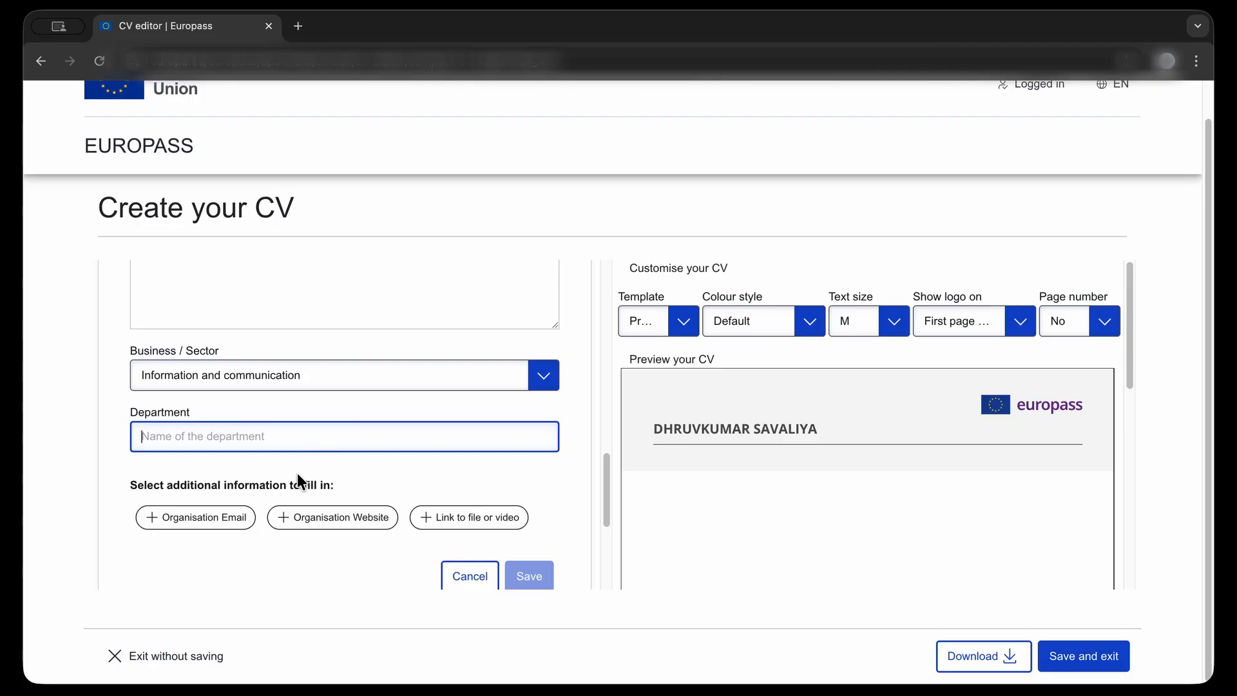
text(IT)
scroll(385, 454, down, 1)
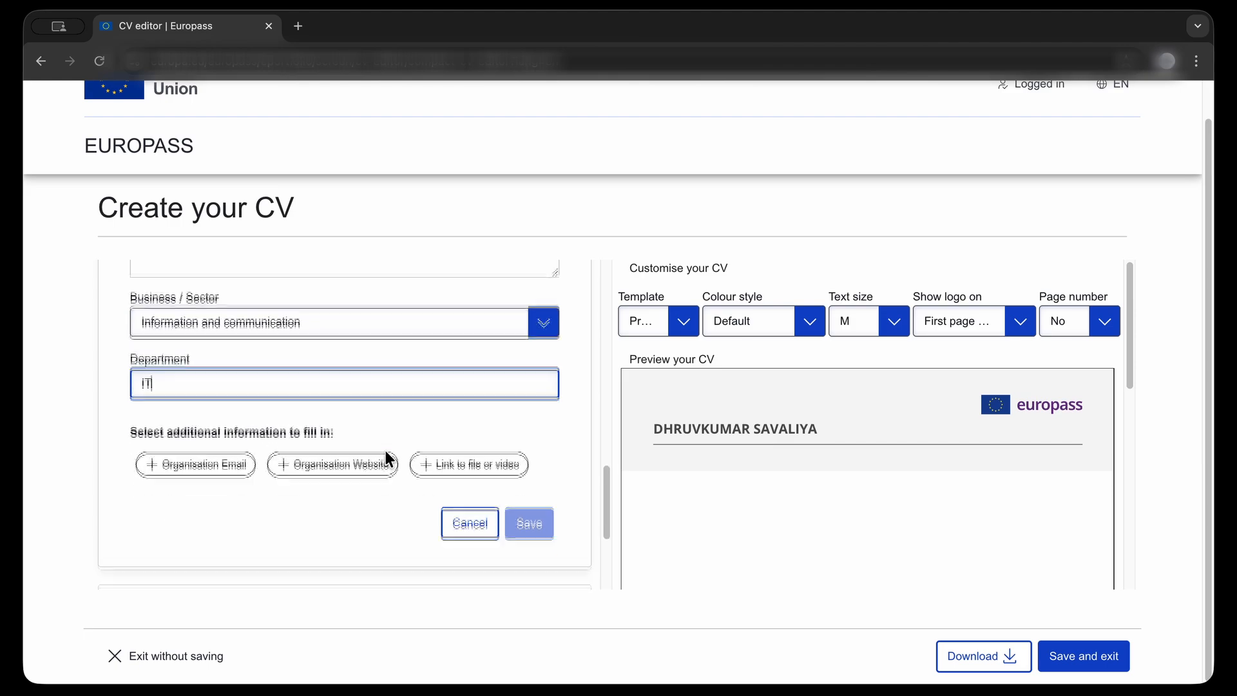
click(475, 470)
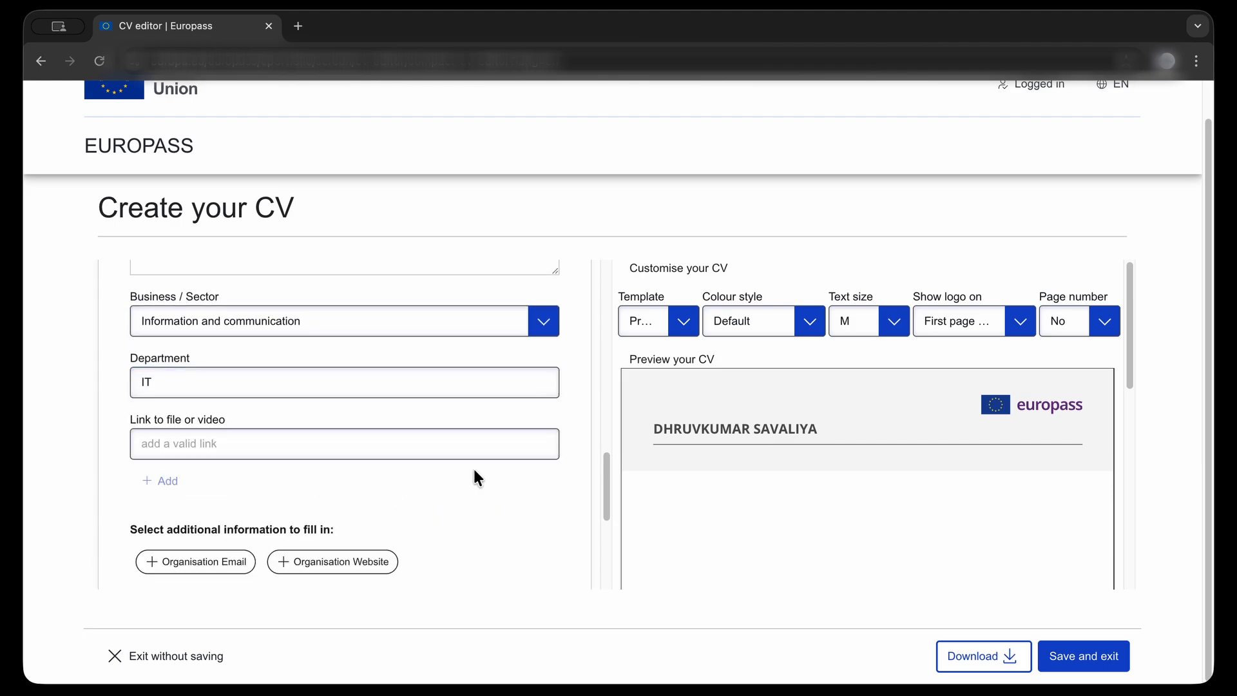
click(284, 452)
text(www.)
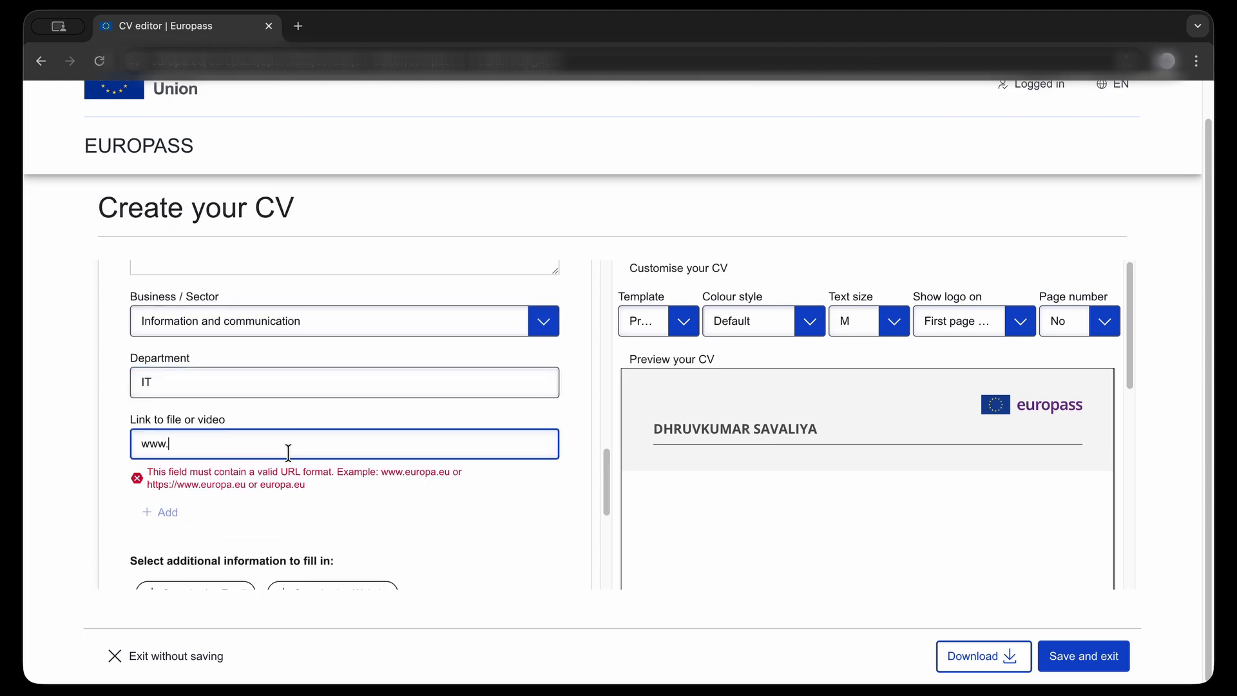
text(fvfvfbfbg.dfgdfgdfg/fghbfghfgh/fgbfgf)
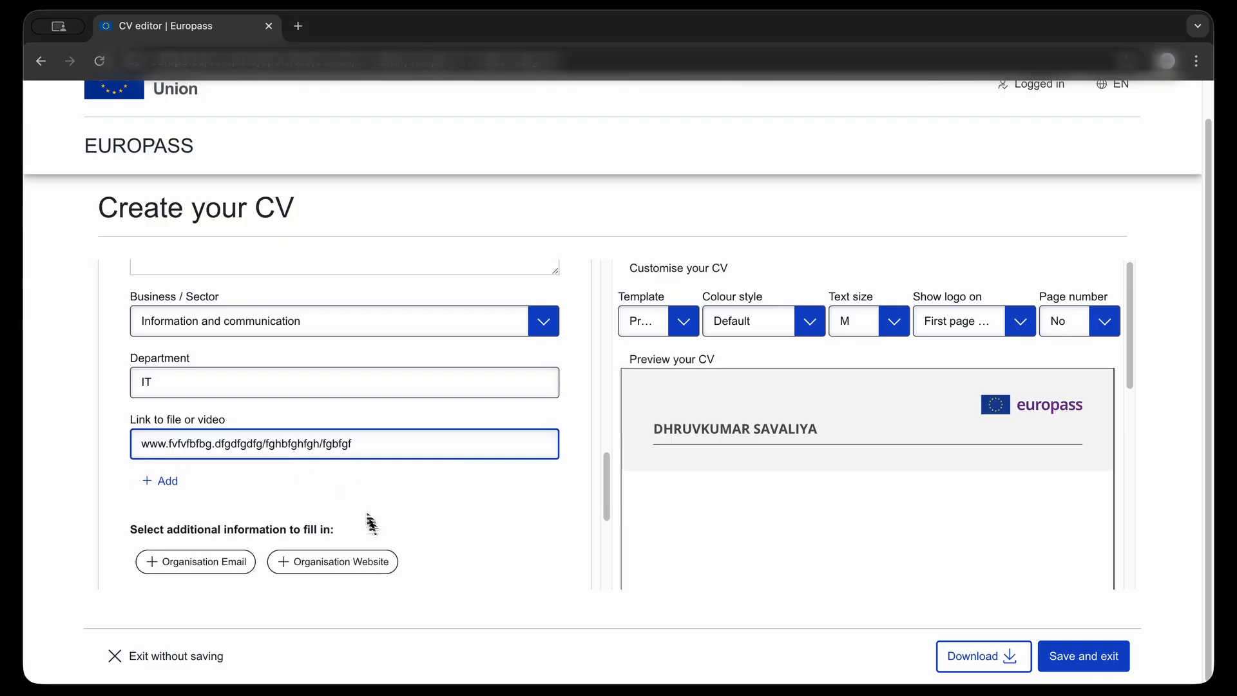
scroll(445, 505, down, 2)
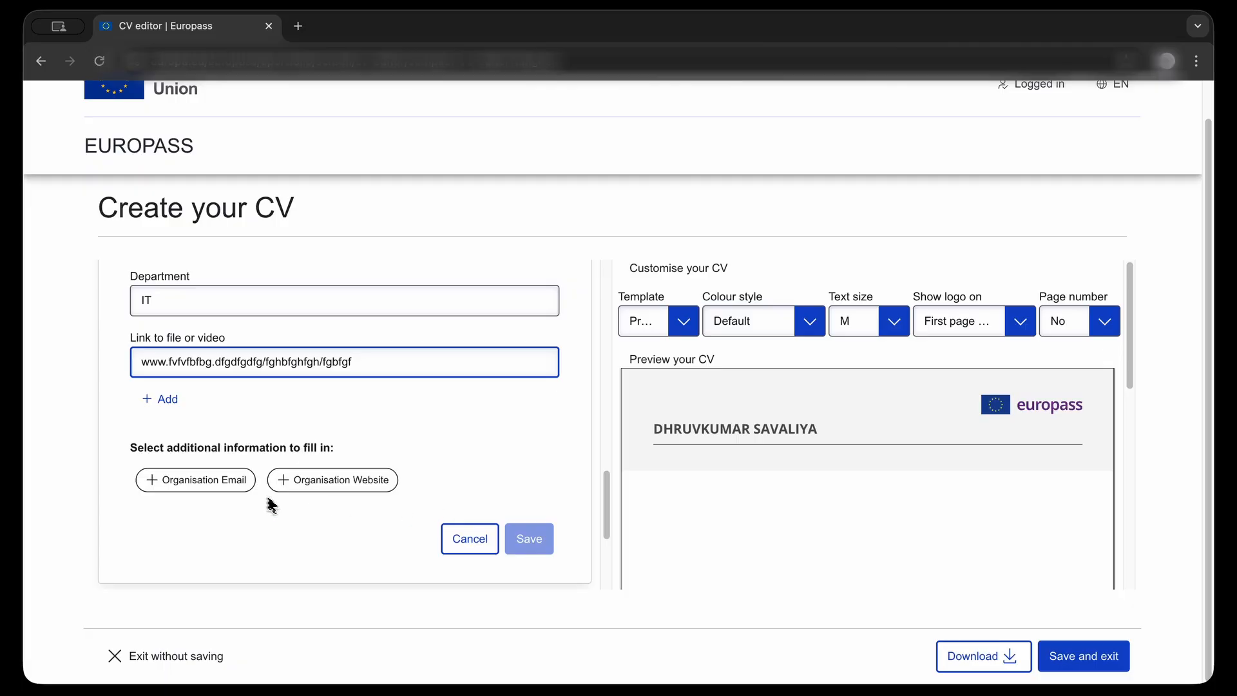
click(359, 490)
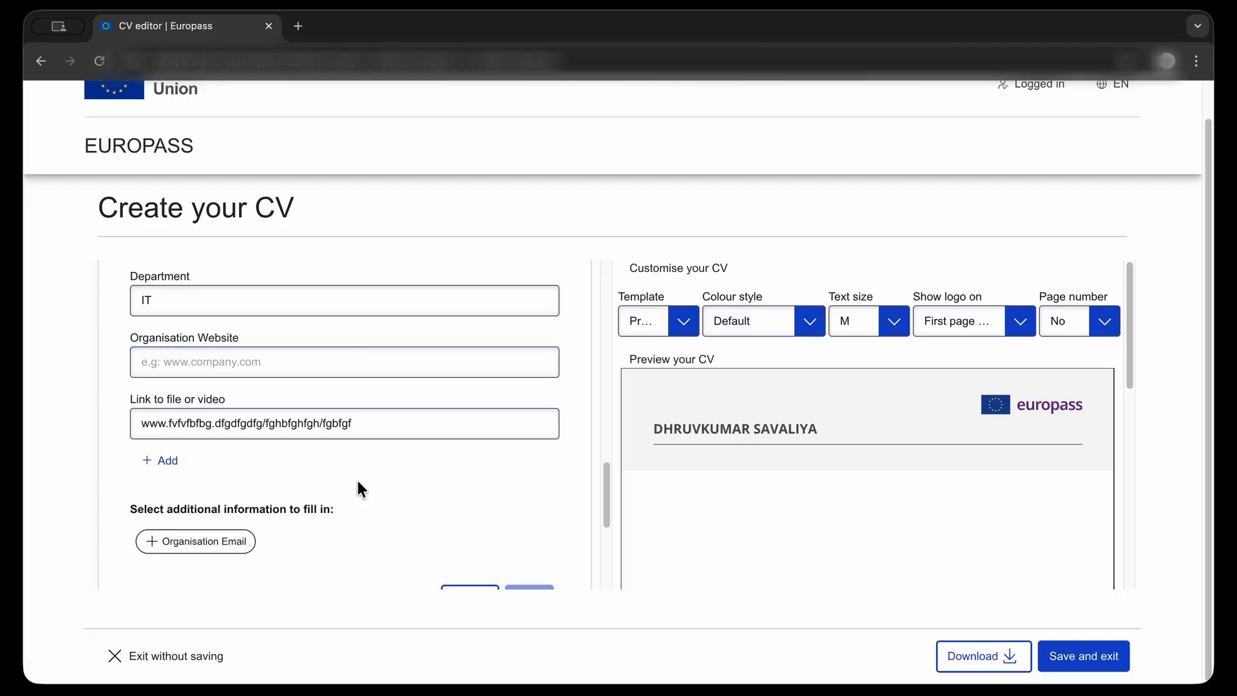
click(248, 361)
text(ww)
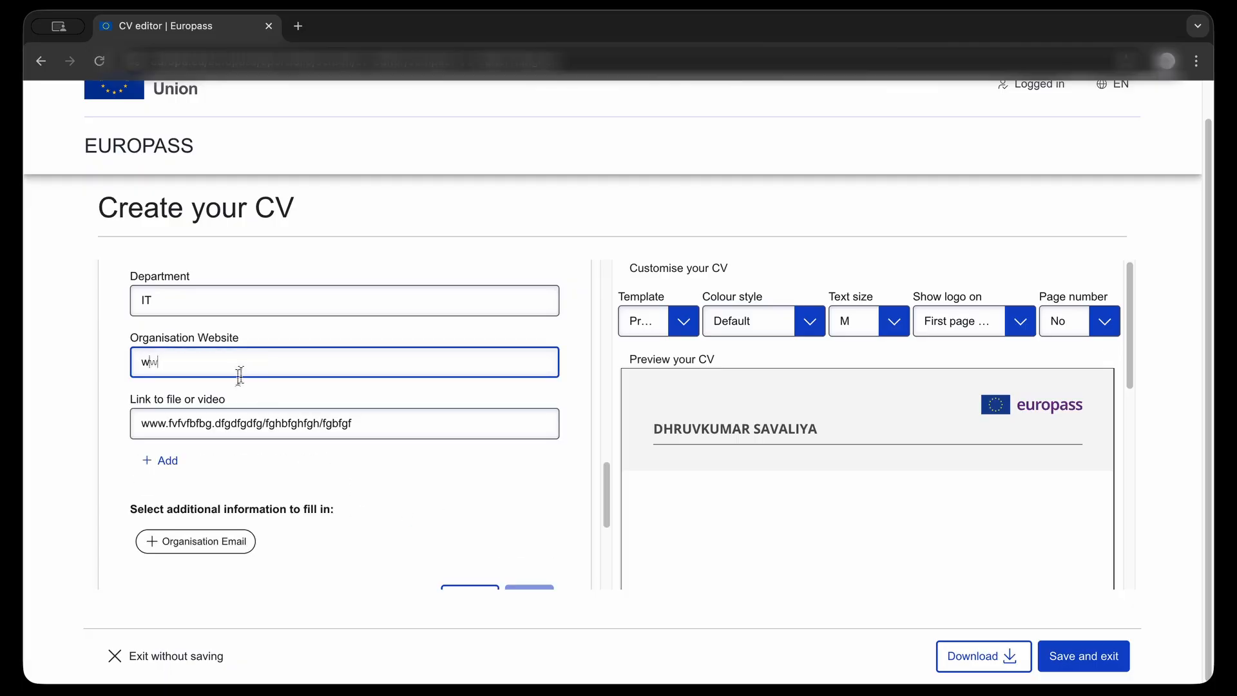
text(w.dfgvdfvdfgb.)
scroll(418, 497, down, 3)
click(524, 431)
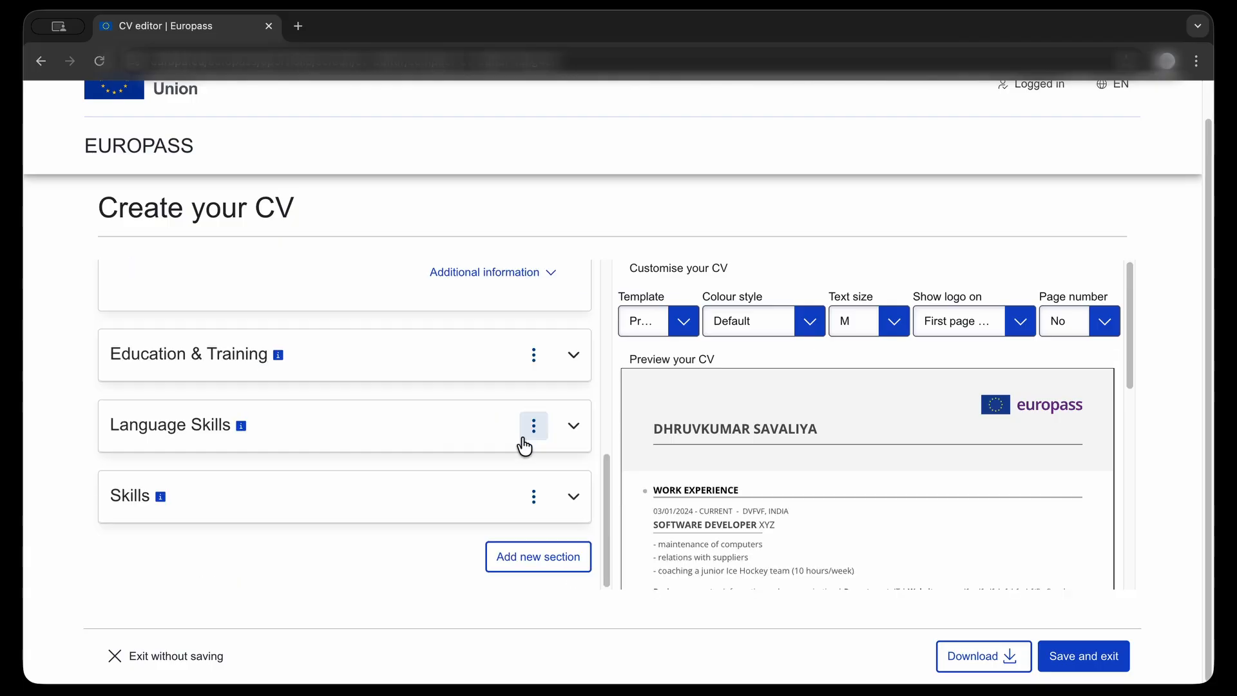
Create an Education & Training entry with the qualification title "bachelor of computer engineering" and the organisation "SGH University"
scroll(726, 466, down, 3)
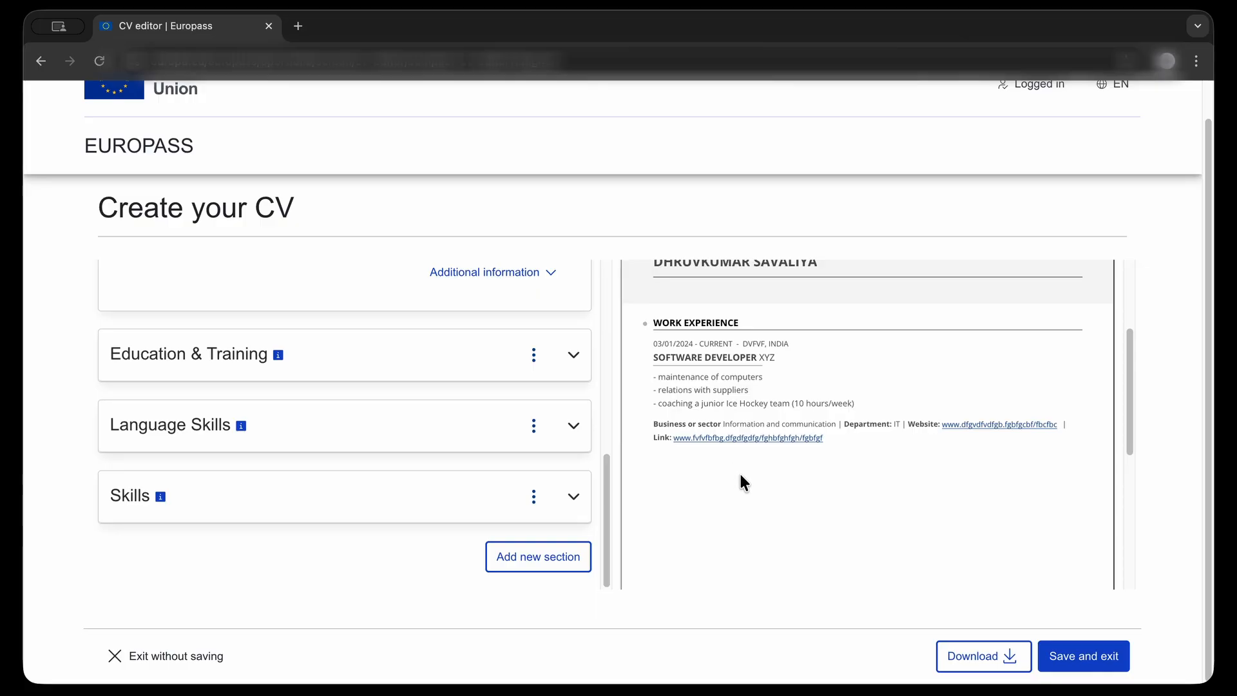
scroll(487, 420, up, 1)
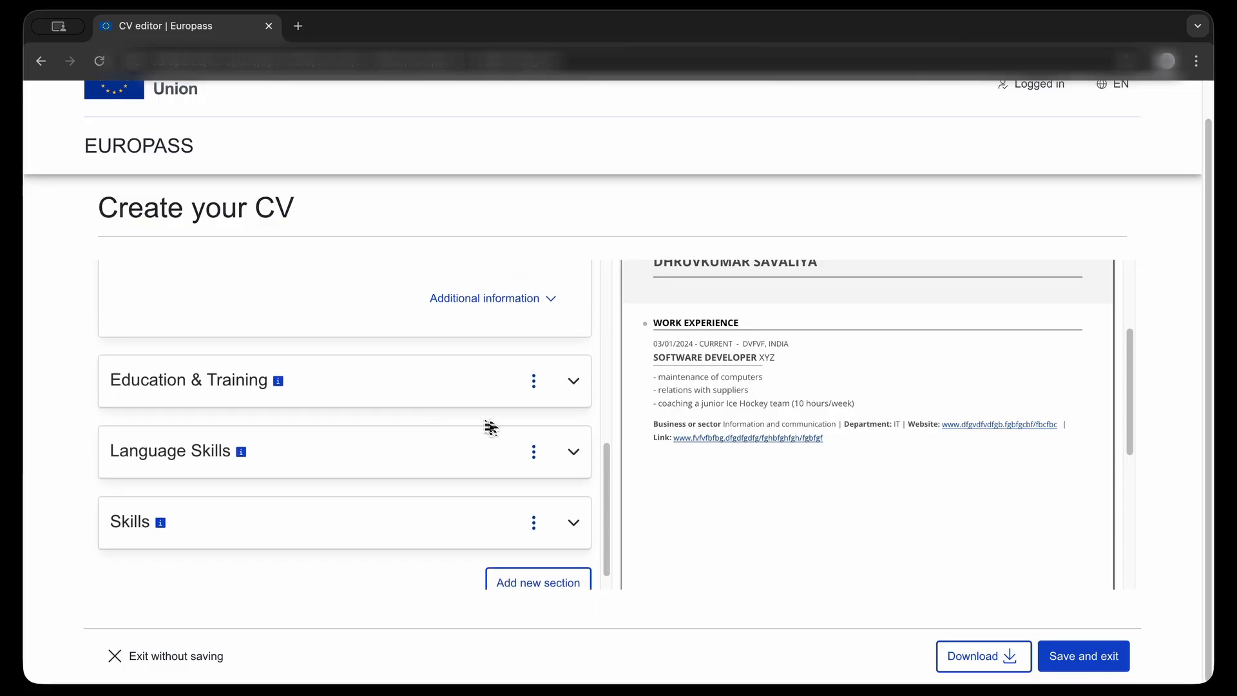
click(534, 387)
click(561, 411)
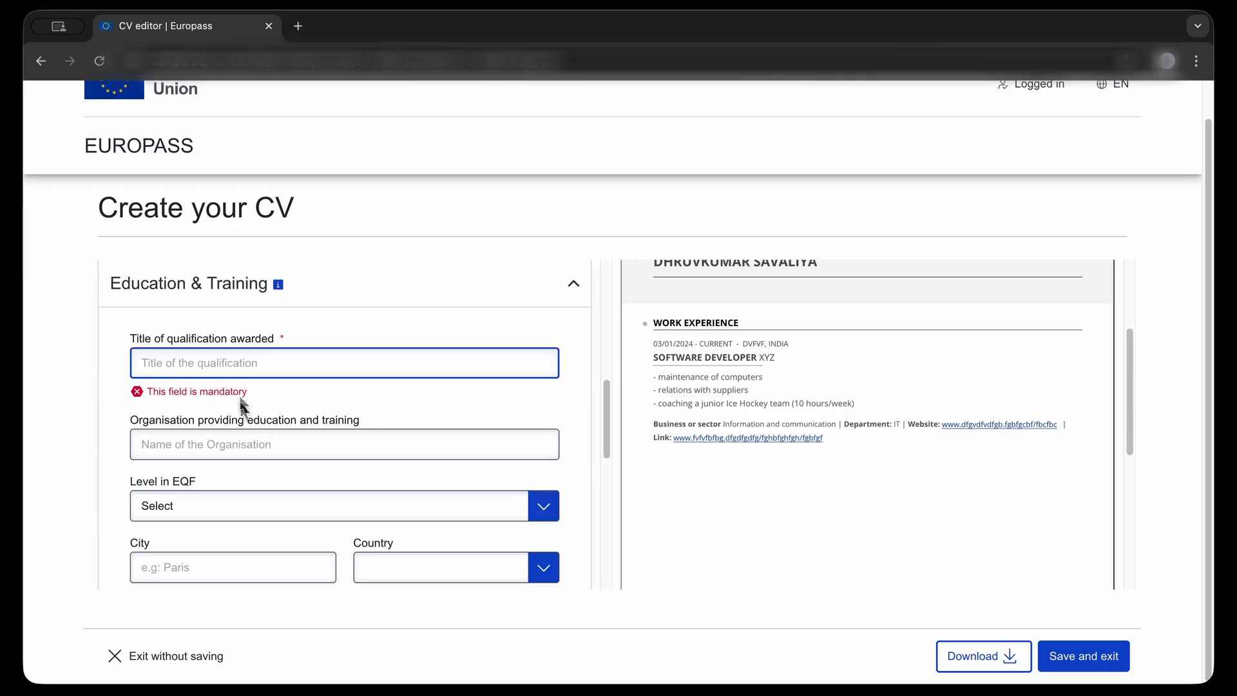
click(235, 366)
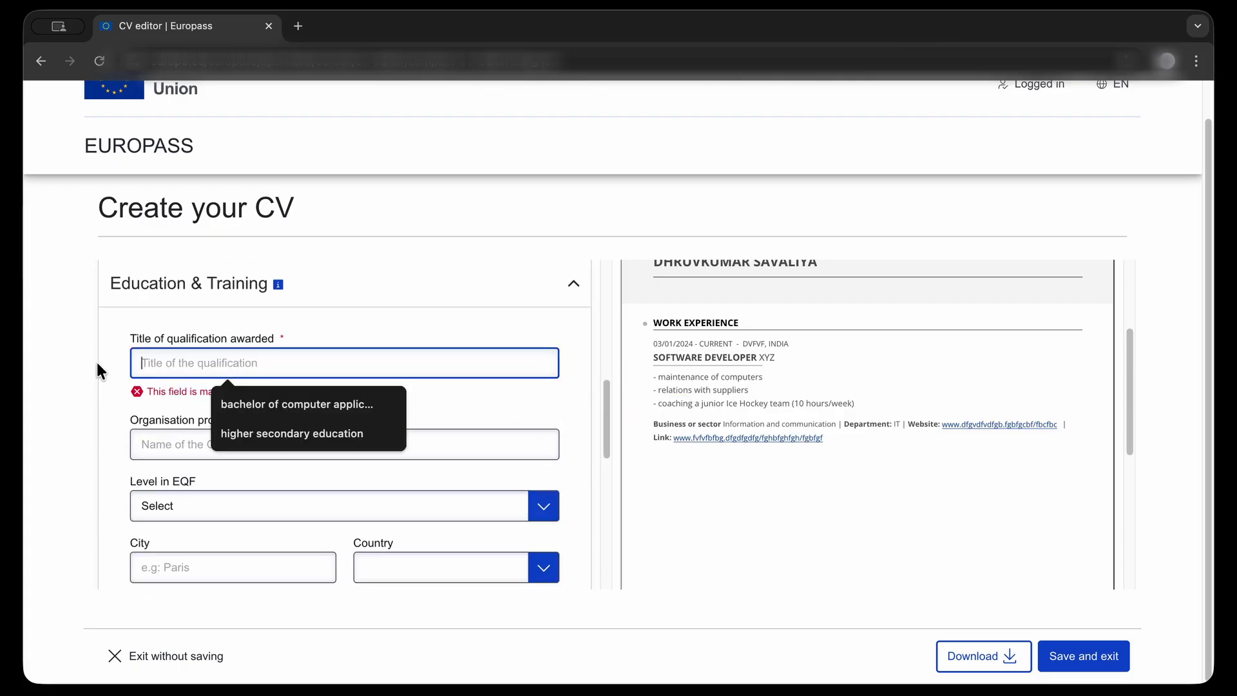
text(bachelor of computer engineering)
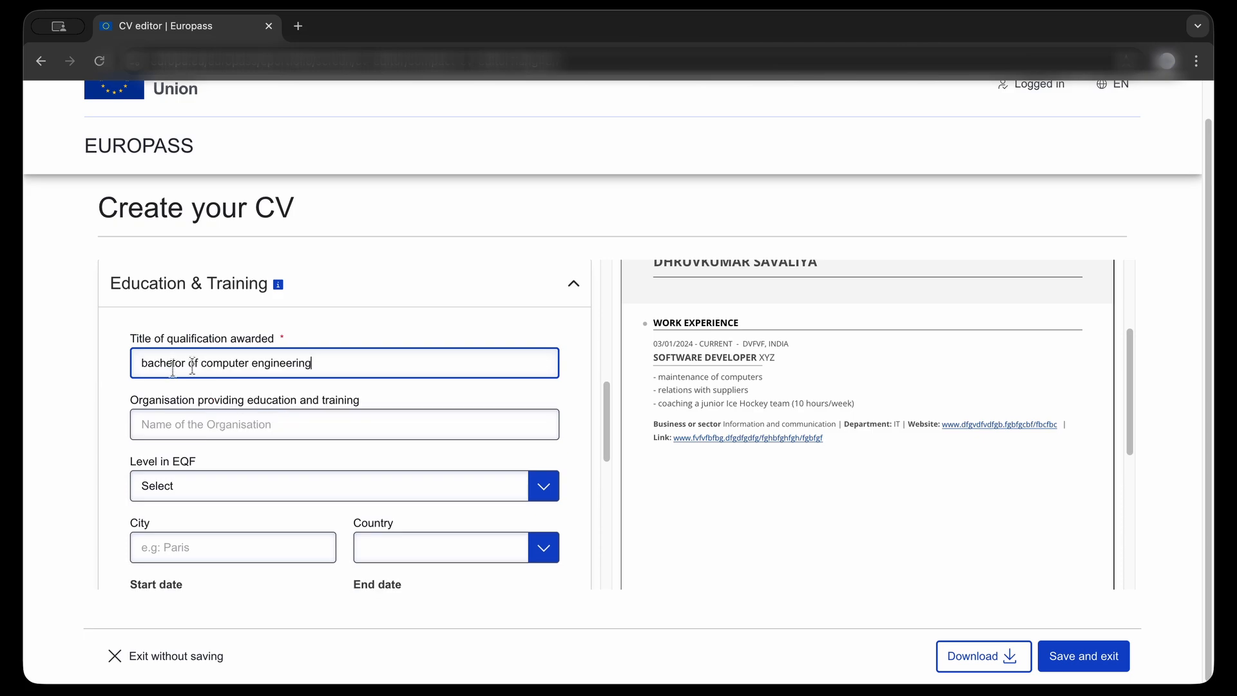
click(181, 432)
click(223, 463)
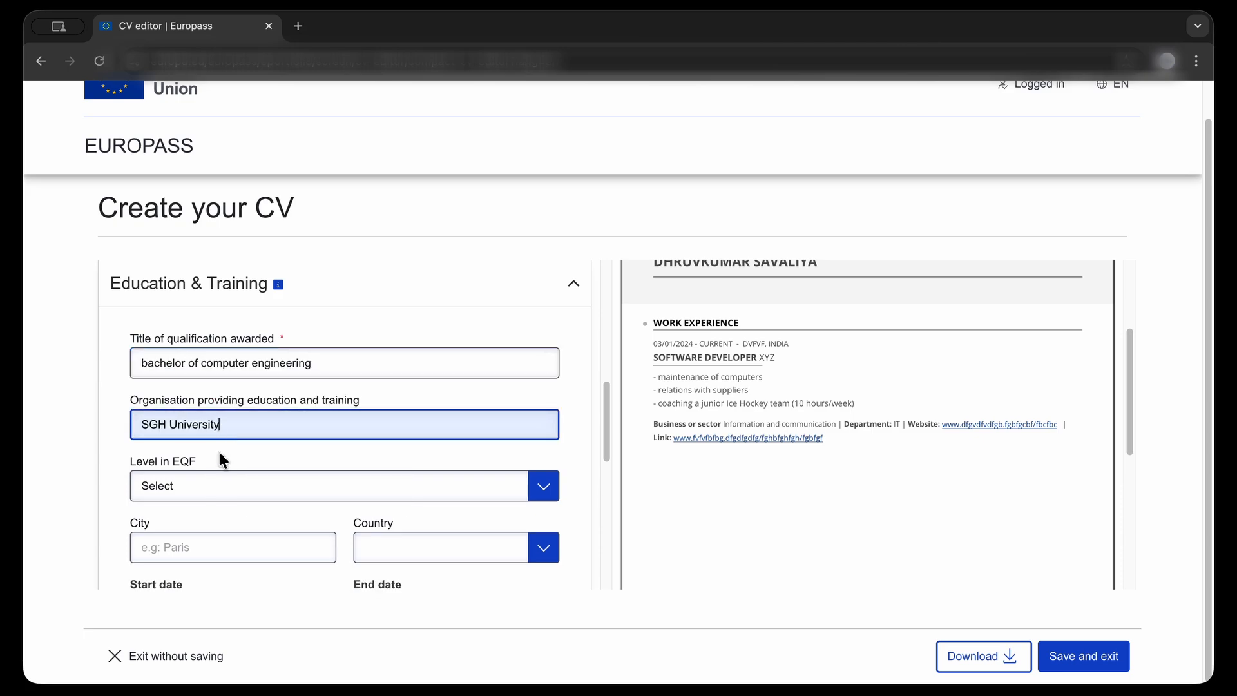
scroll(215, 450, down, 1)
click(199, 407)
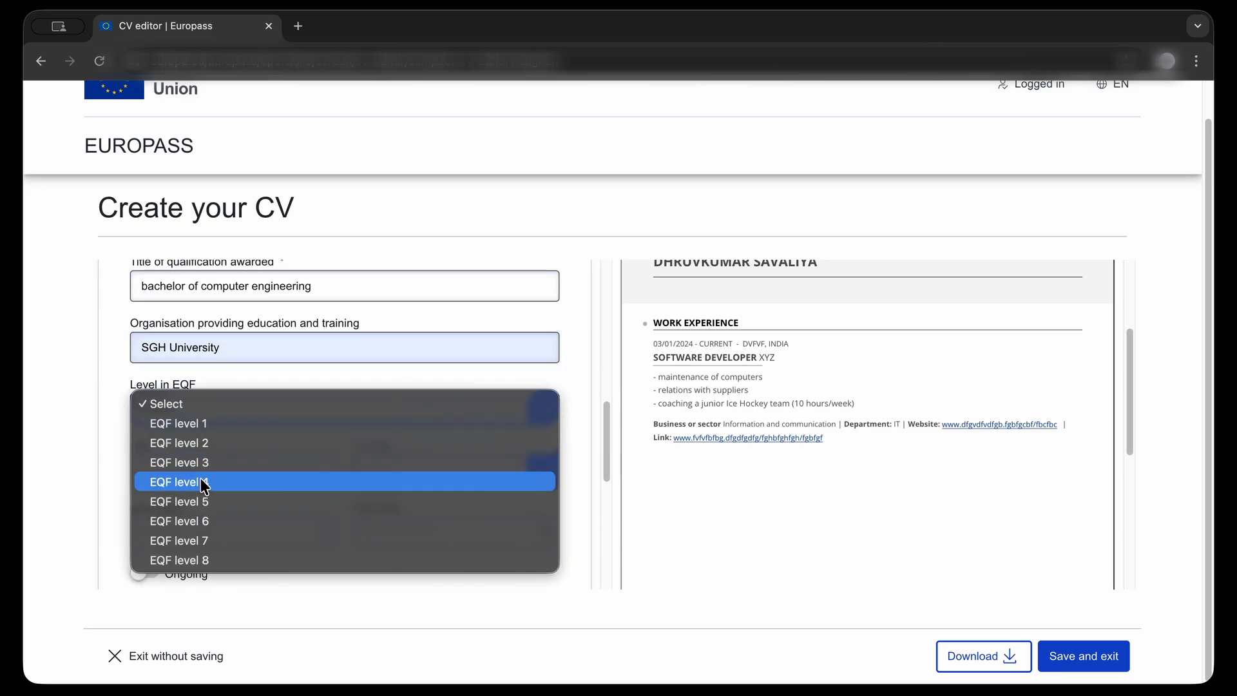
click(95, 462)
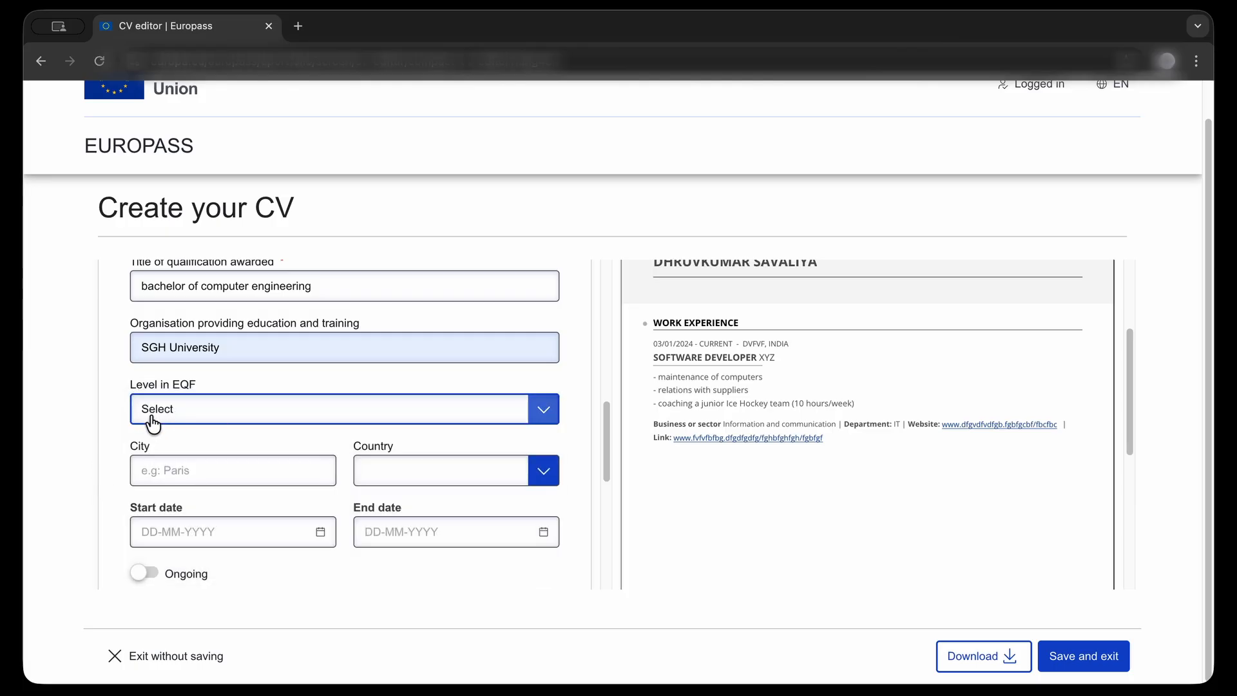
Set the education entry's city to "mumbai" and its country to India
scroll(185, 423, down, 1)
scroll(187, 423, down, 2)
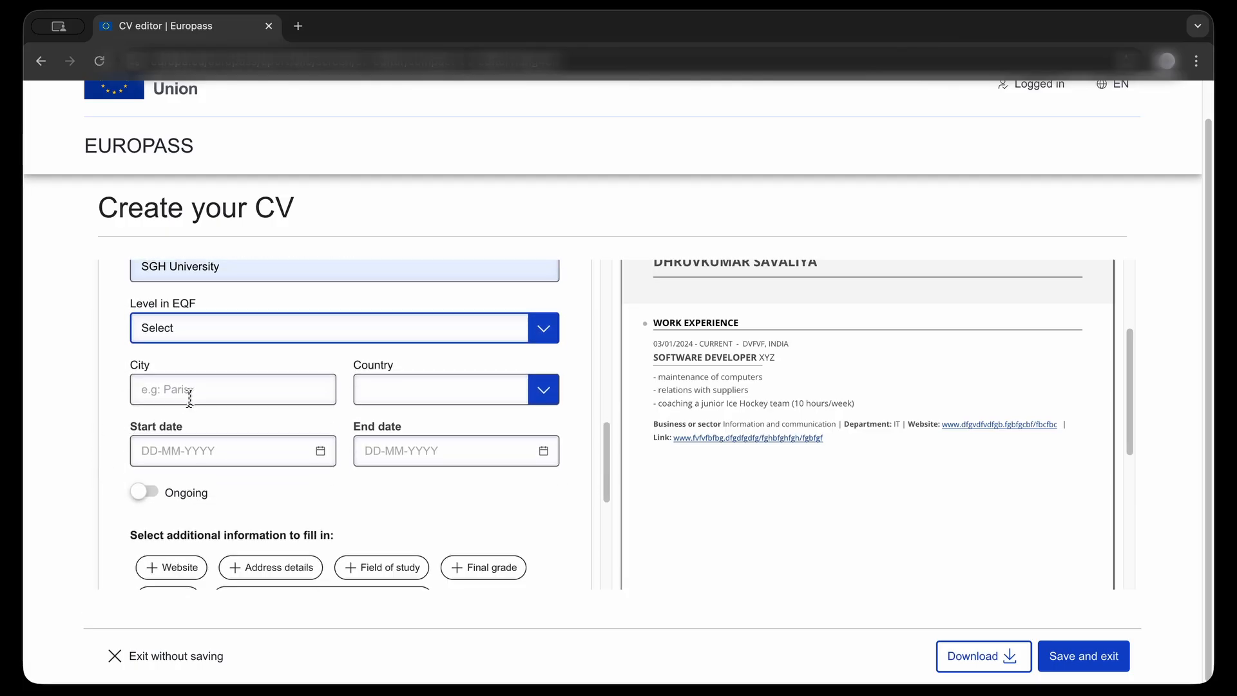
click(187, 390)
click(248, 445)
click(395, 403)
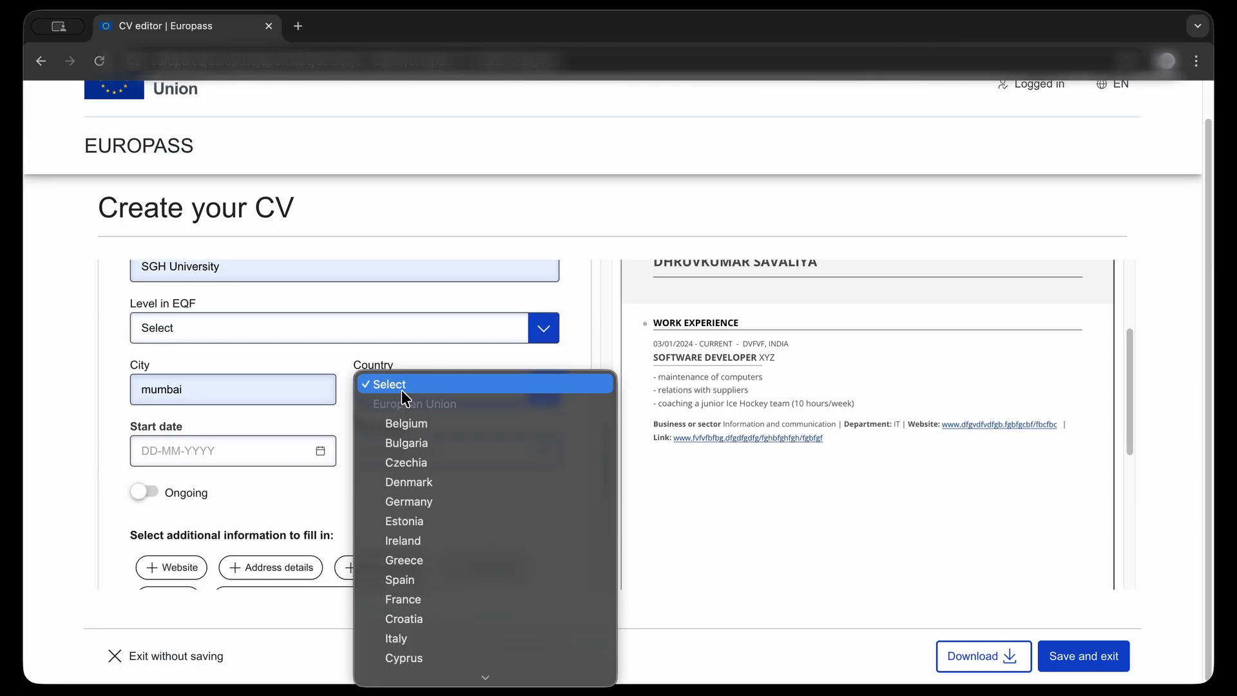
key(i)
key(n)
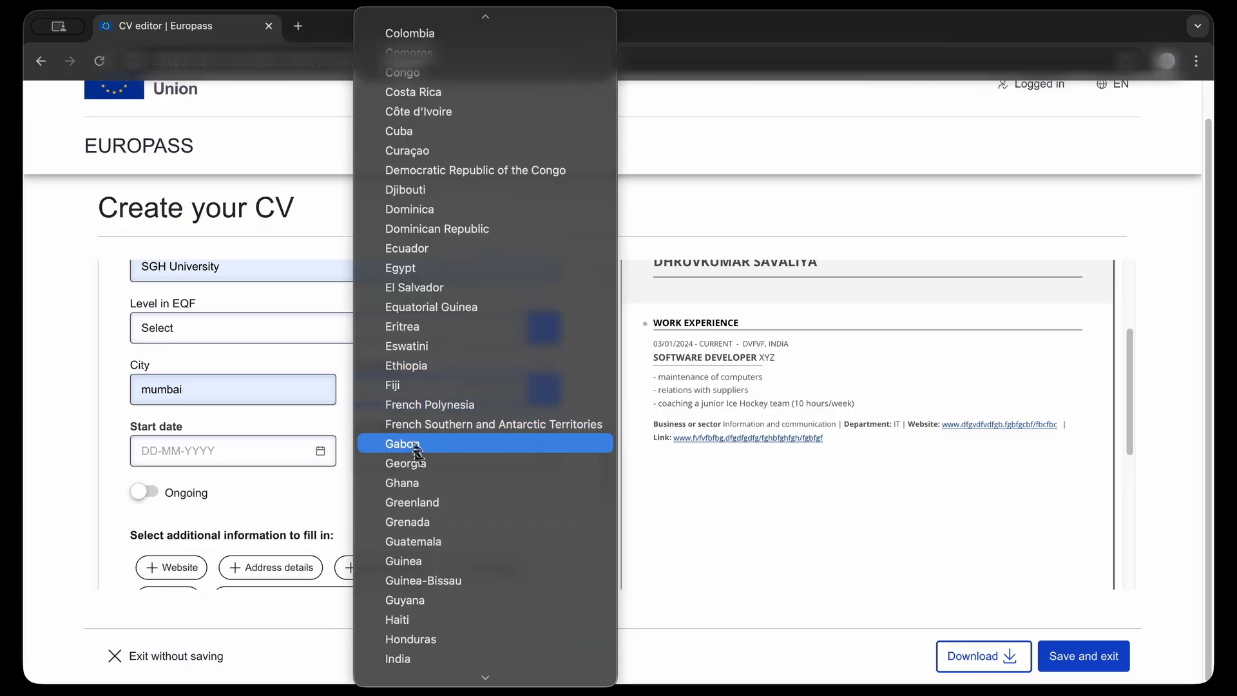
click(402, 657)
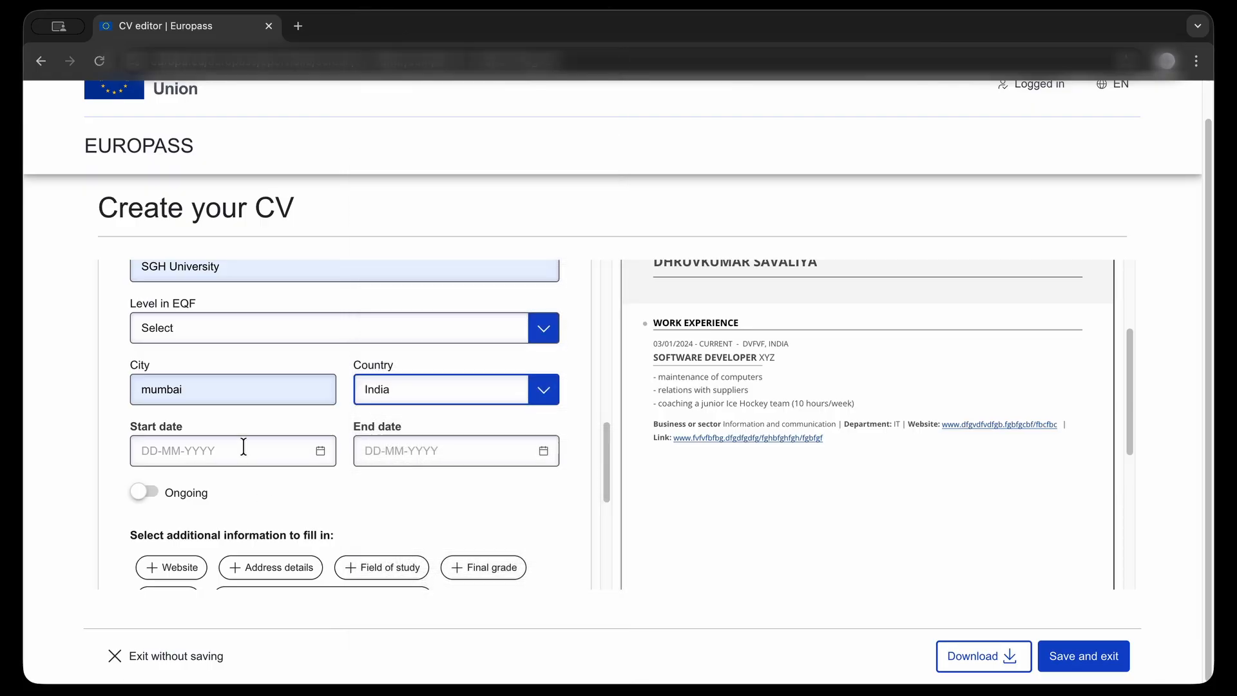
Set the education entry's start date to 01-01-2020
click(243, 448)
scroll(283, 570, down, 1)
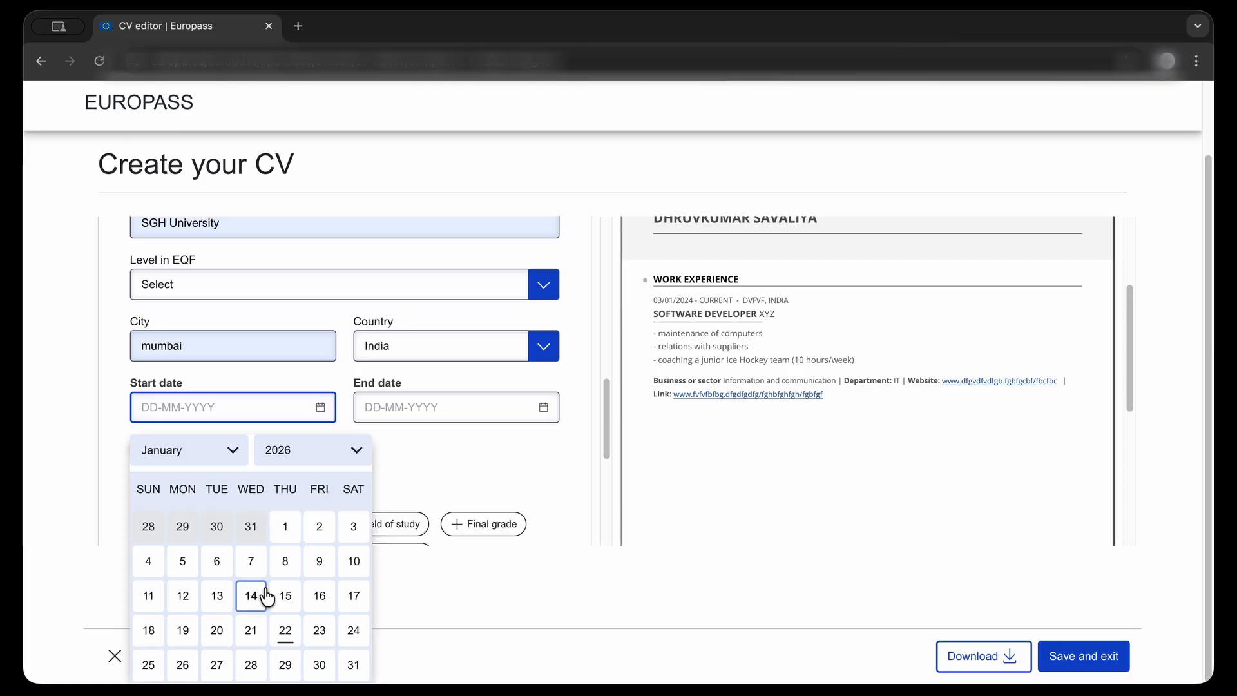
click(356, 453)
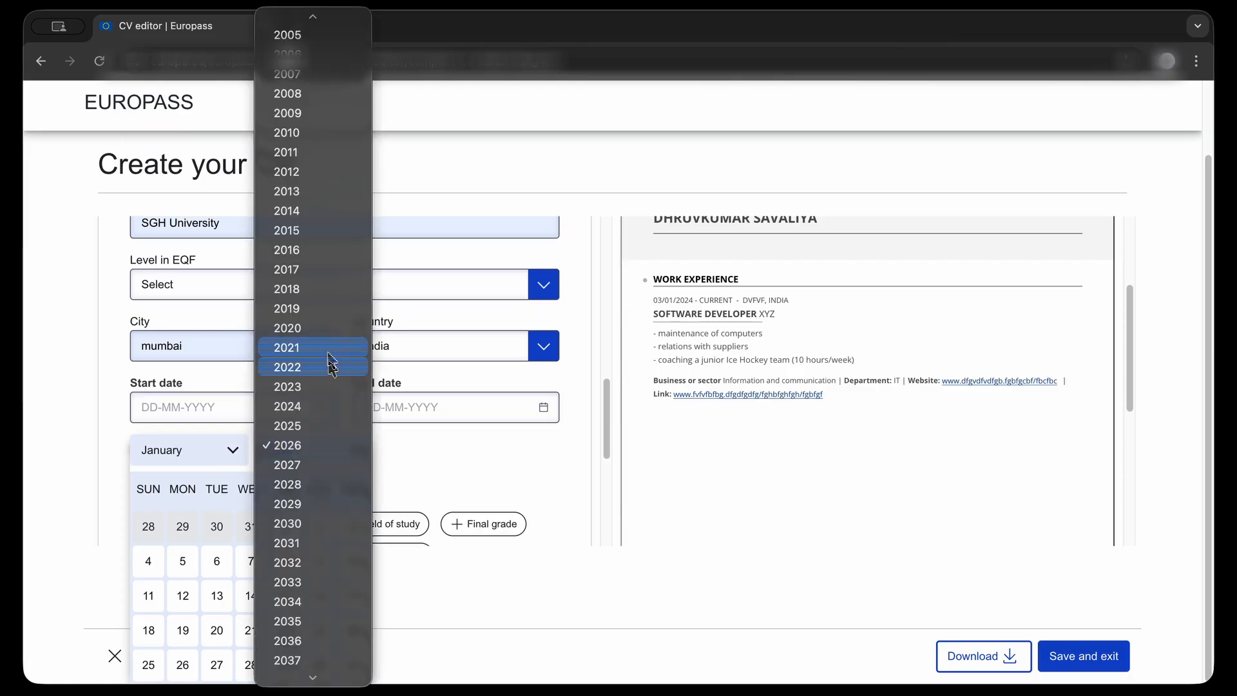
click(316, 321)
click(250, 526)
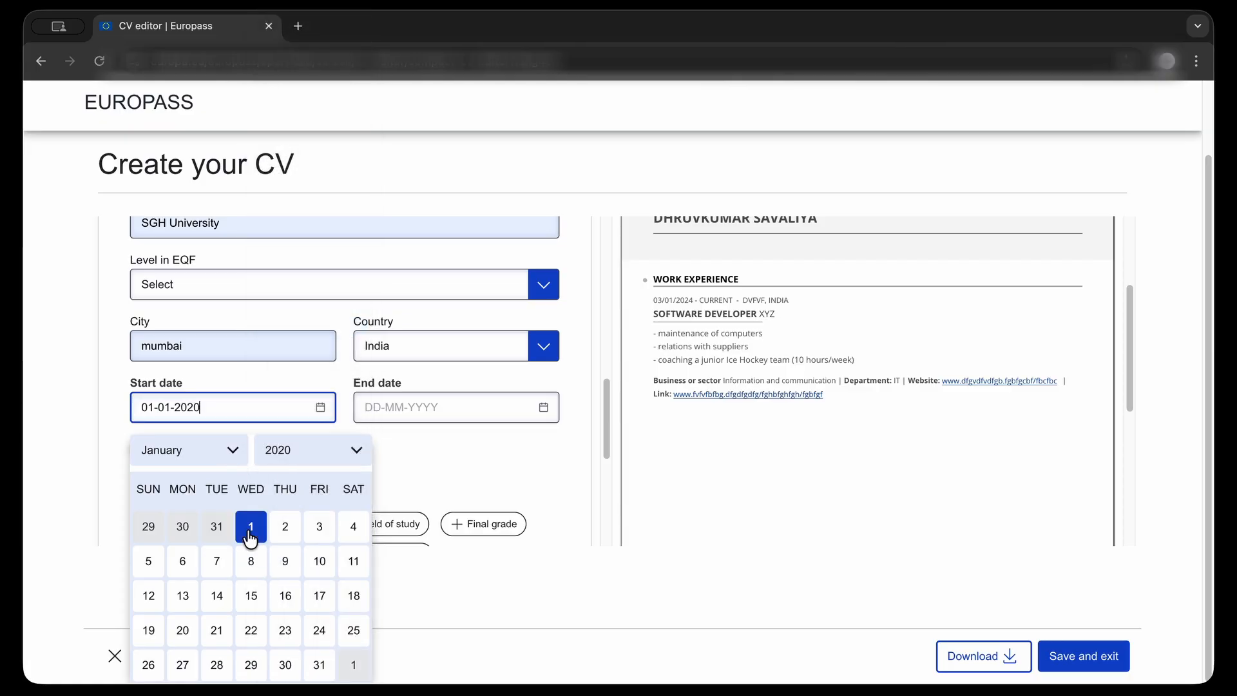
Set the education entry's end date to 09-01-2020
click(545, 454)
click(534, 454)
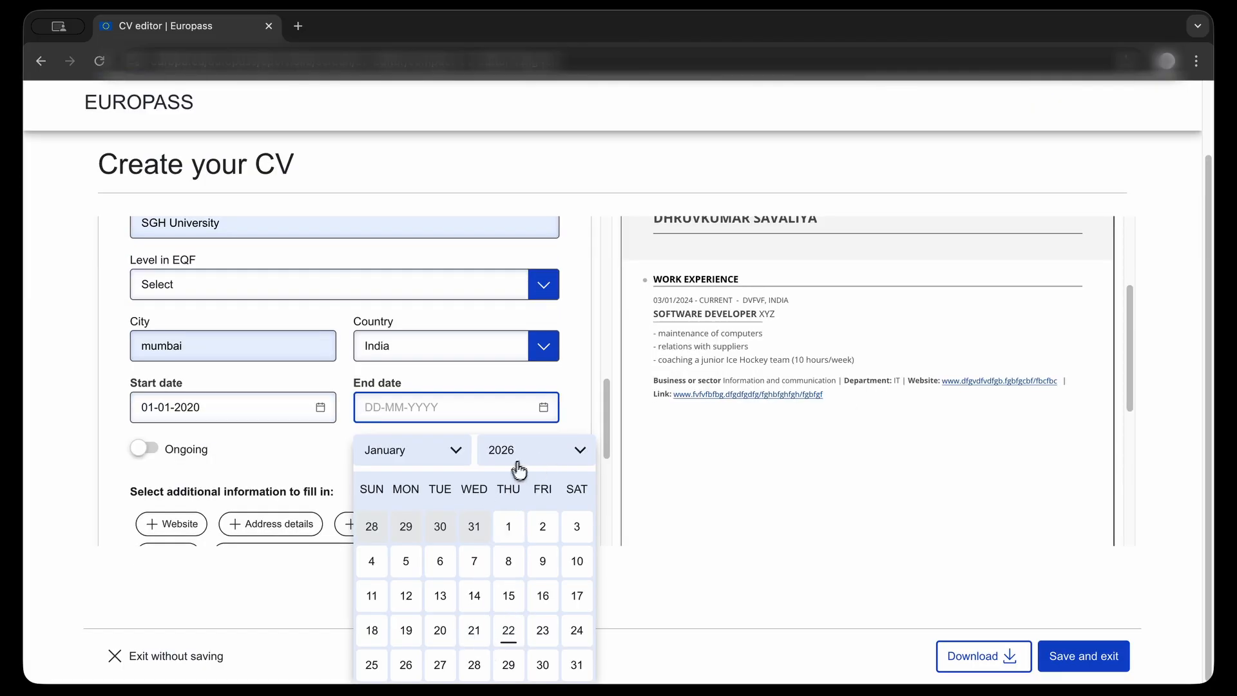
click(571, 449)
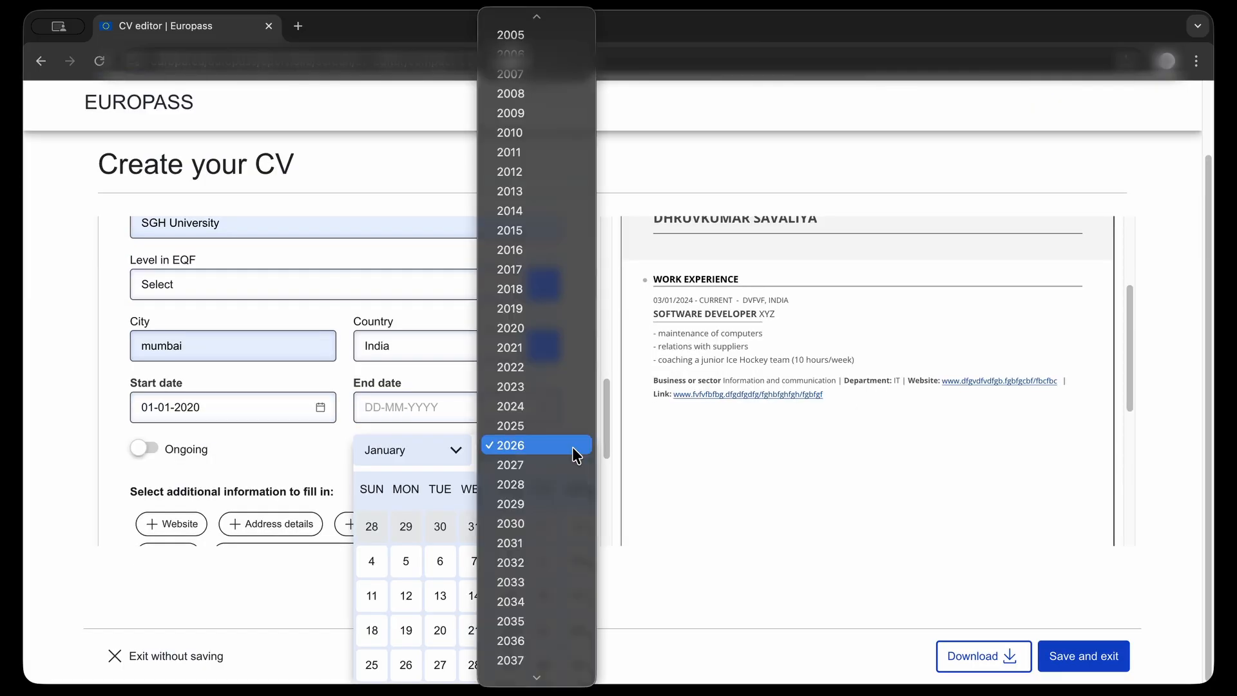
click(535, 334)
click(506, 561)
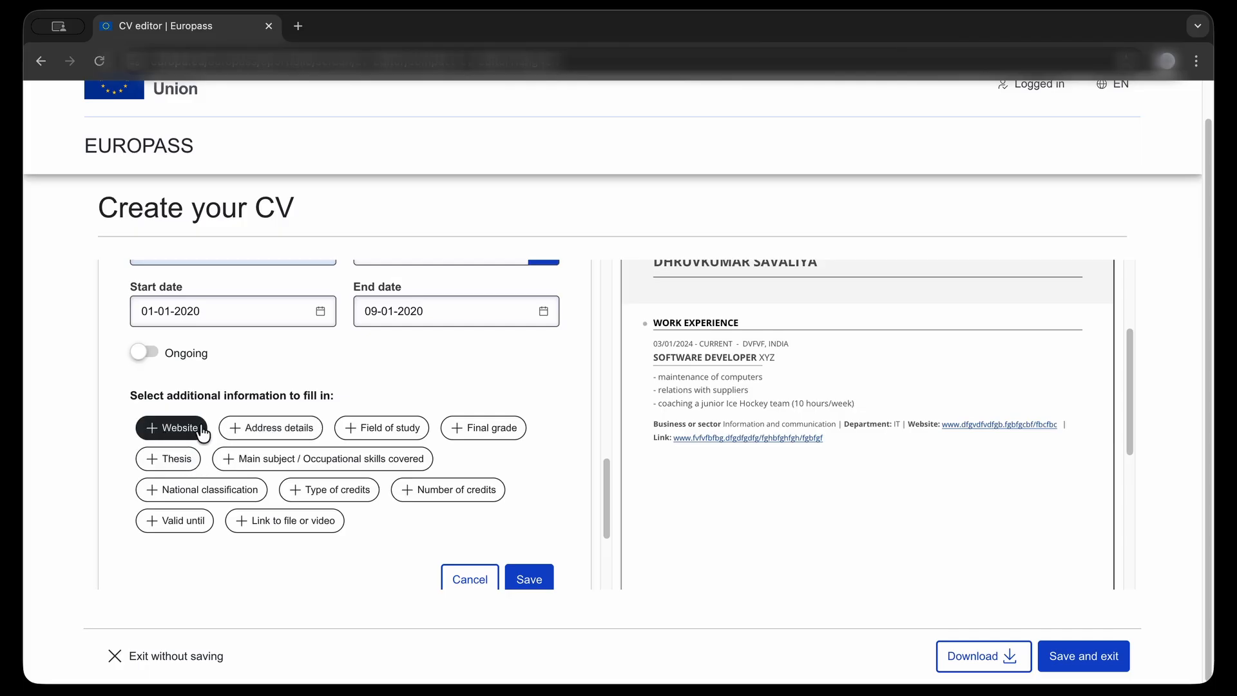
click(172, 427)
click(218, 415)
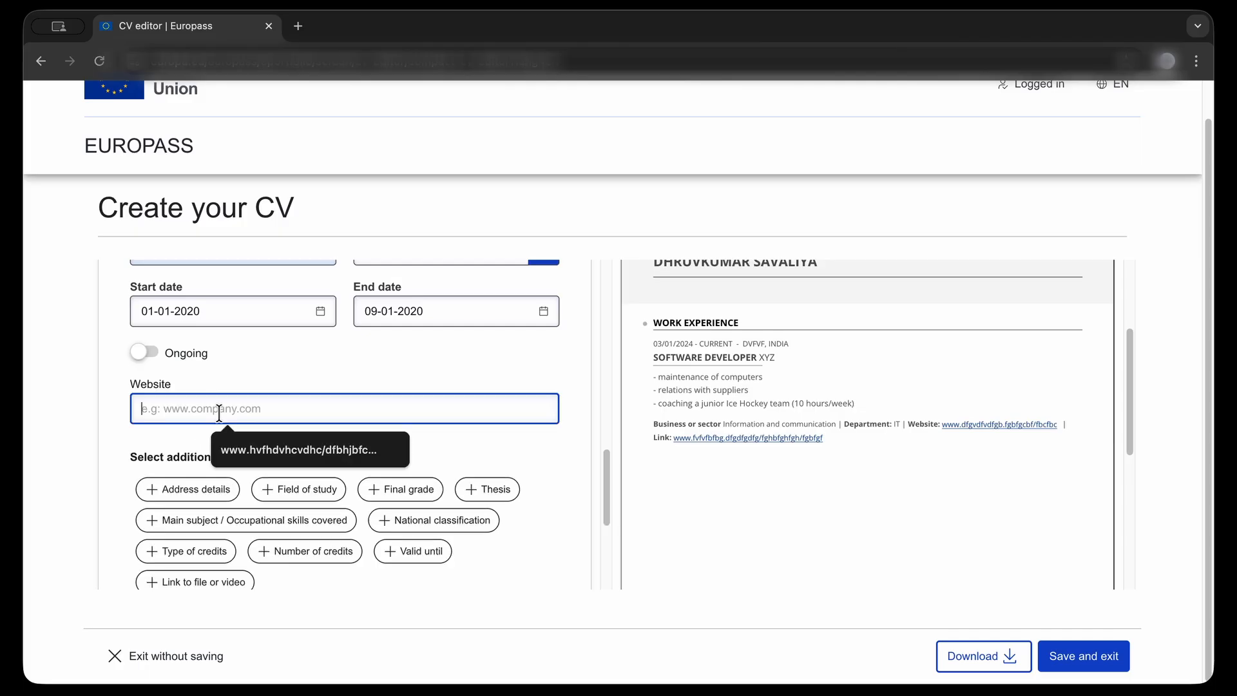
text(www.dfdcf)
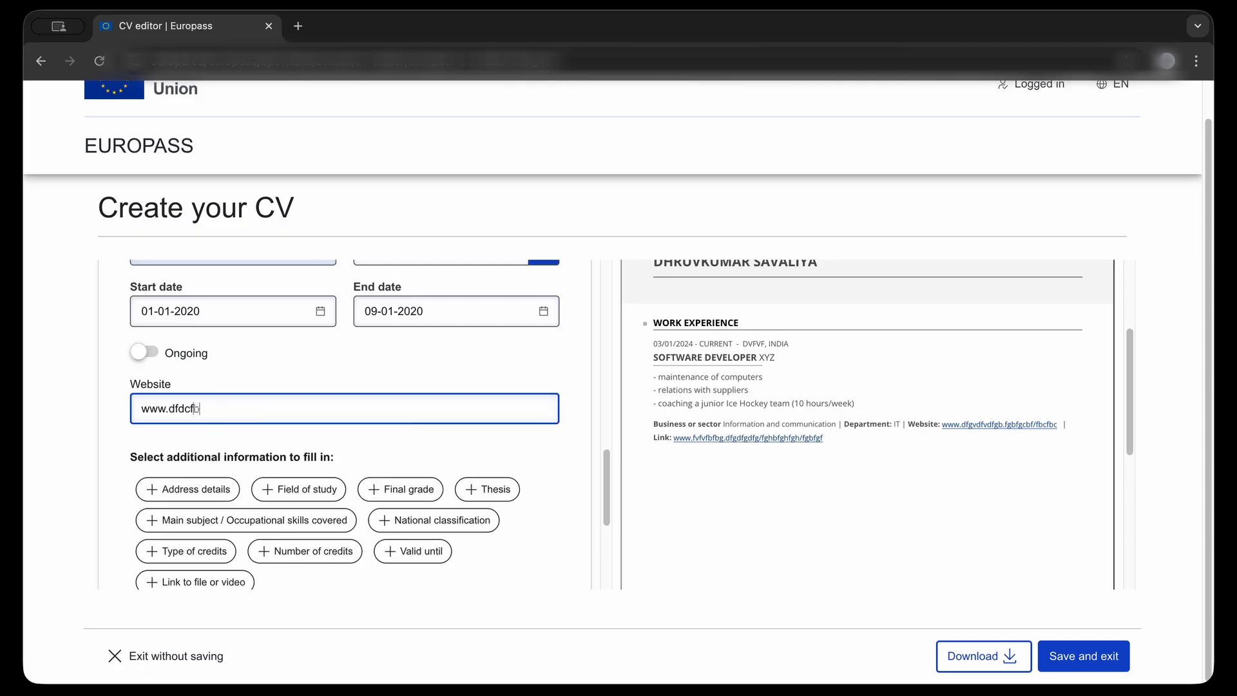
text(bvdcf.fgbfgbfh/fgfg)
scroll(310, 425, down, 1)
click(409, 415)
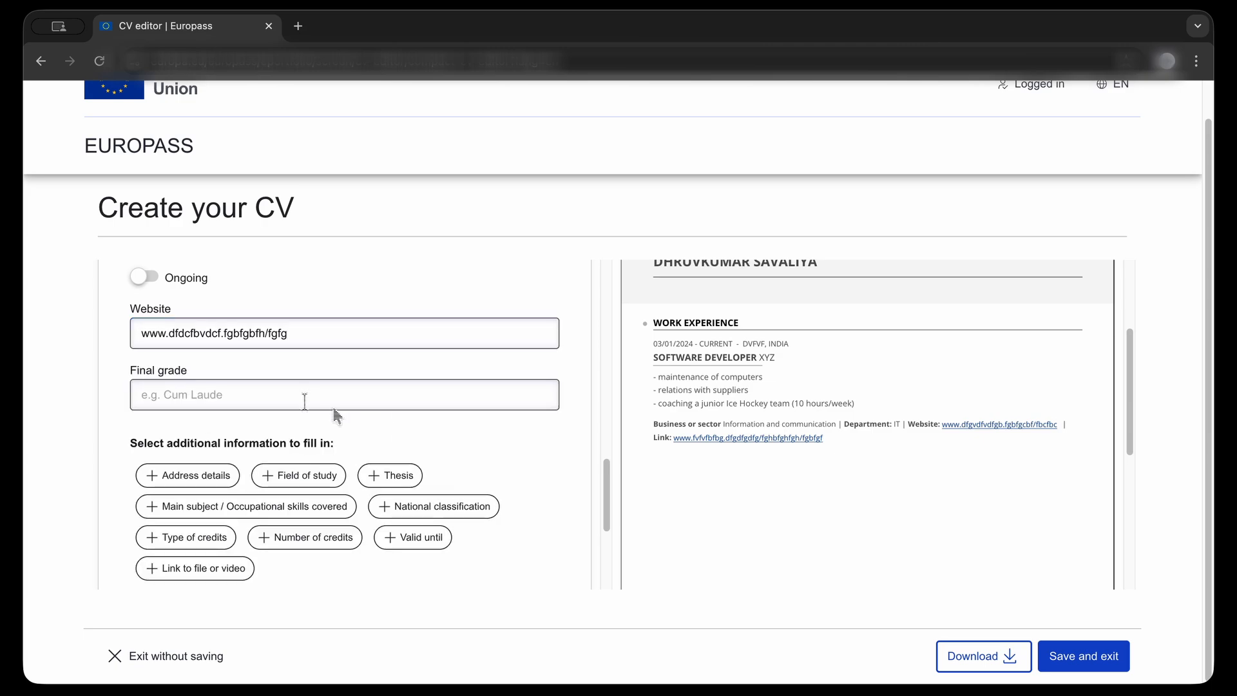
click(293, 399)
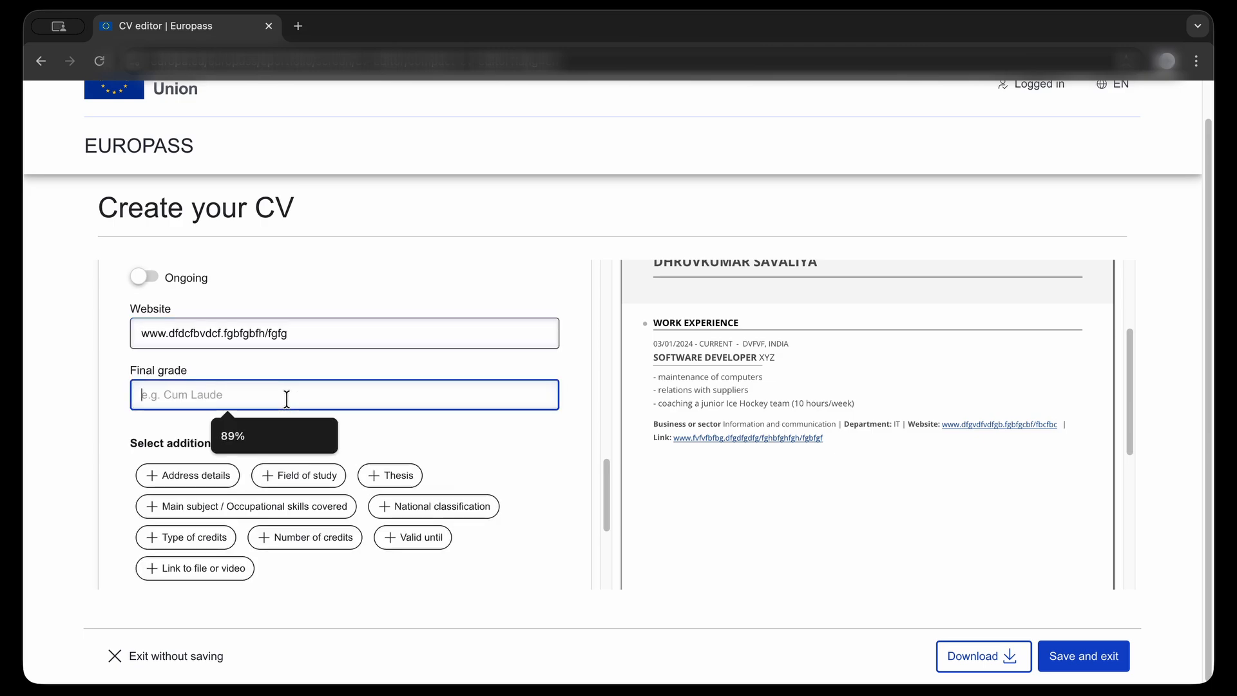
text(77)
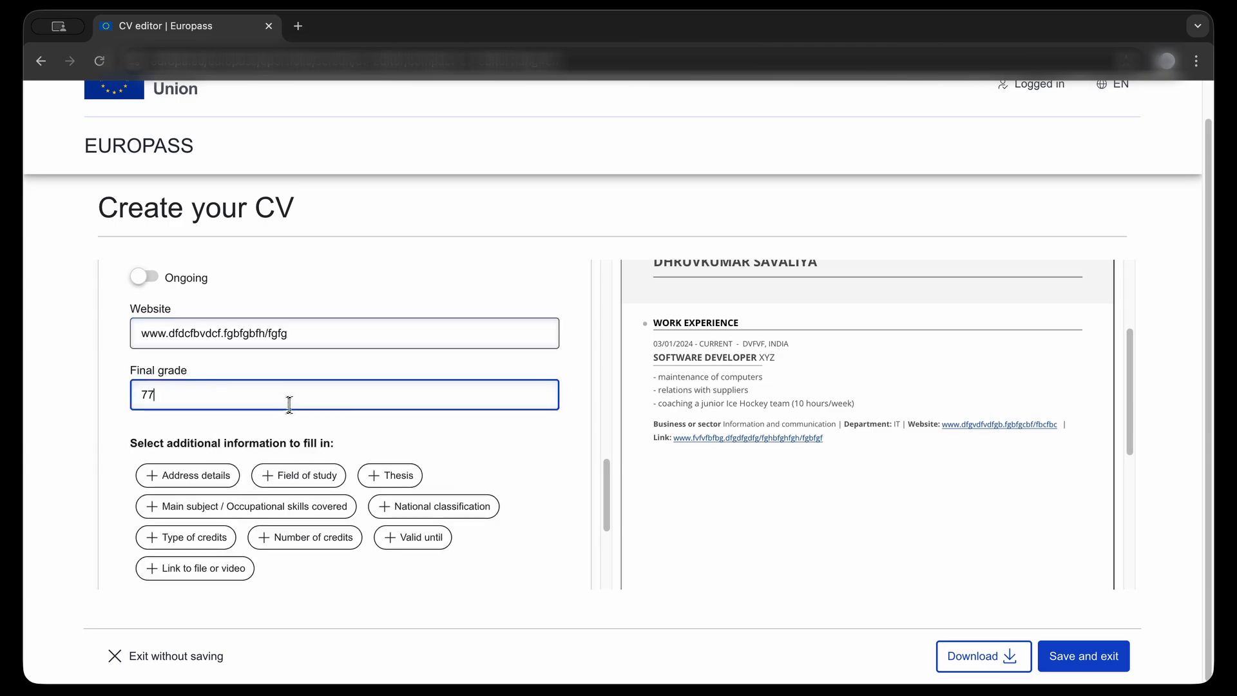
Add address details to the education entry, filling in both address lines and the postal code, and save the entry
scroll(201, 423, down, 1)
click(197, 424)
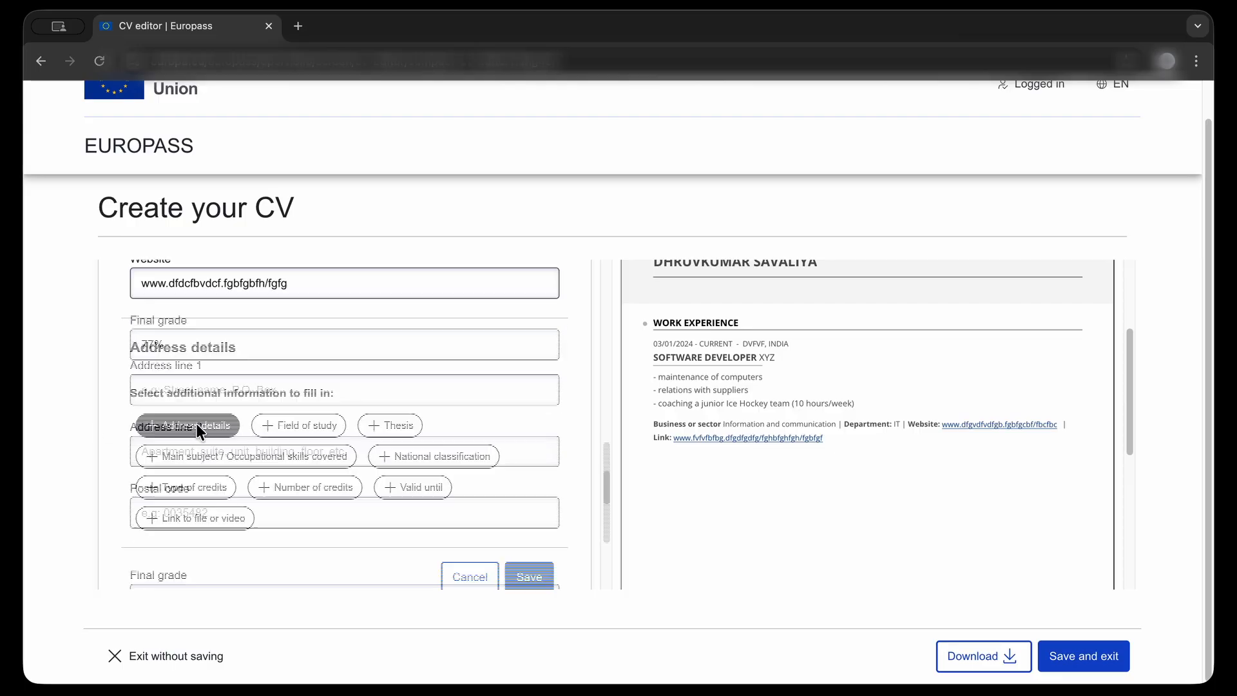
click(217, 395)
text(5 fsvfdv fvgf)
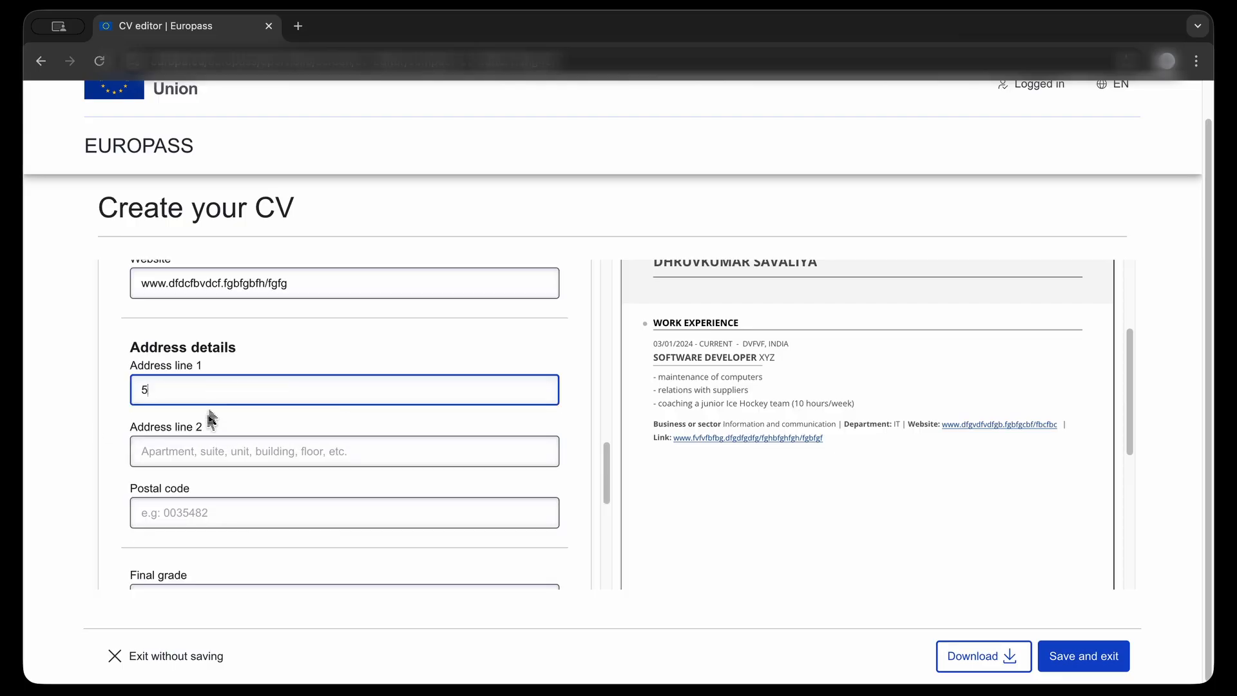
click(207, 459)
text(adf)
scroll(203, 439, down, 2)
click(196, 399)
click(274, 439)
scroll(201, 512, down, 3)
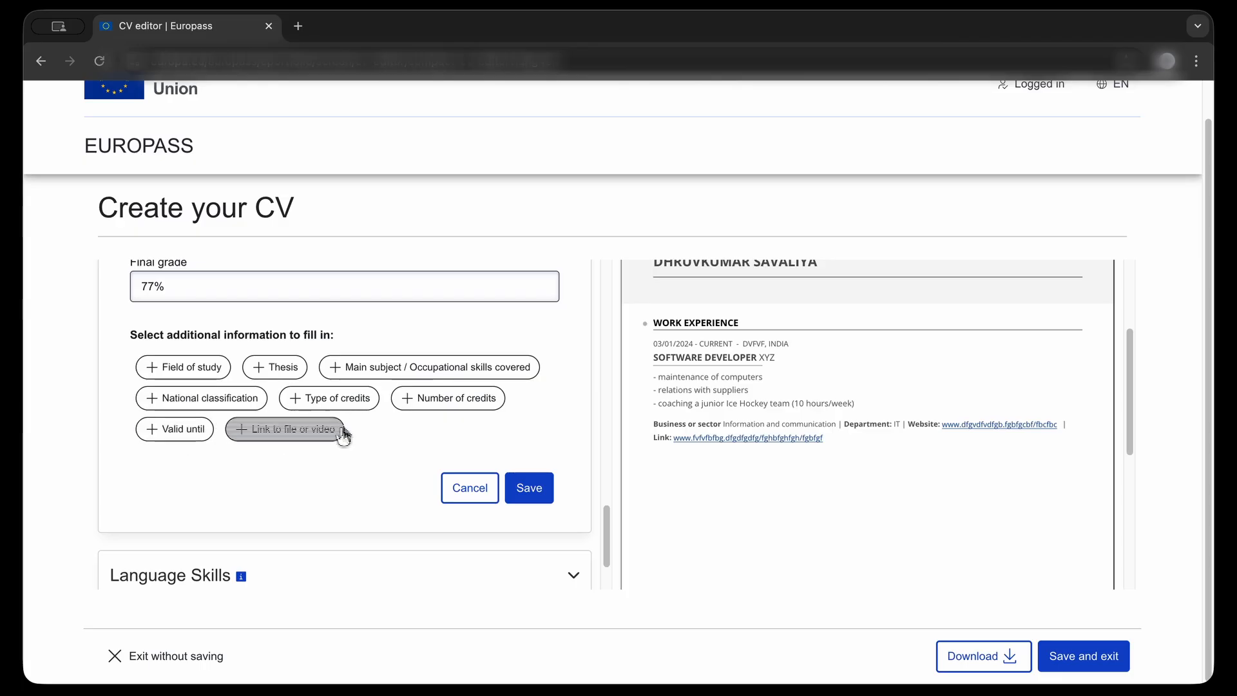
click(541, 491)
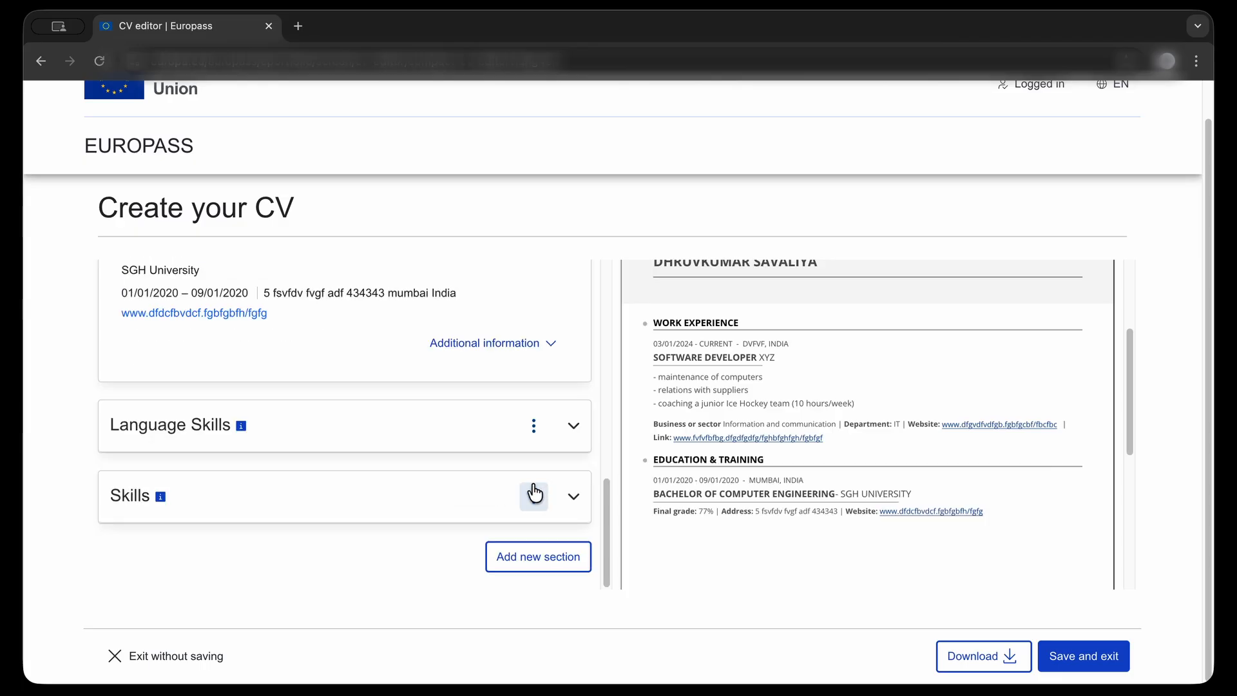
Add a language skills entry to the CV and set the mother tongue to Hindi
click(534, 426)
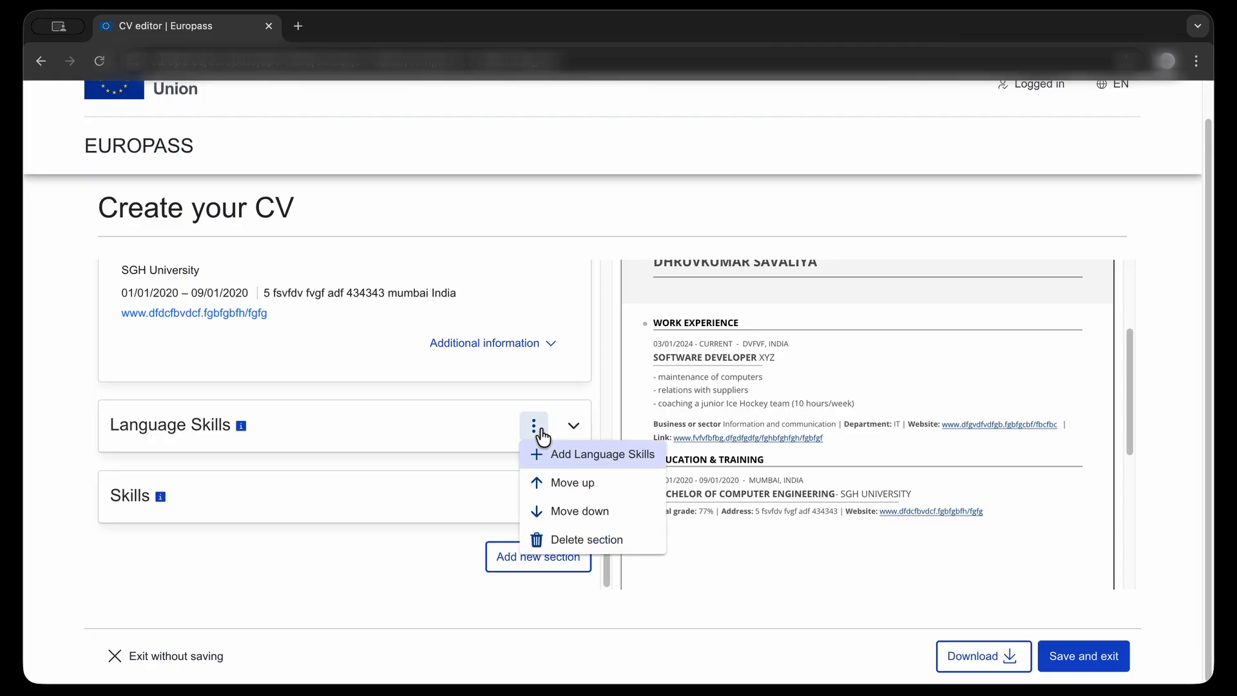
click(570, 453)
click(244, 324)
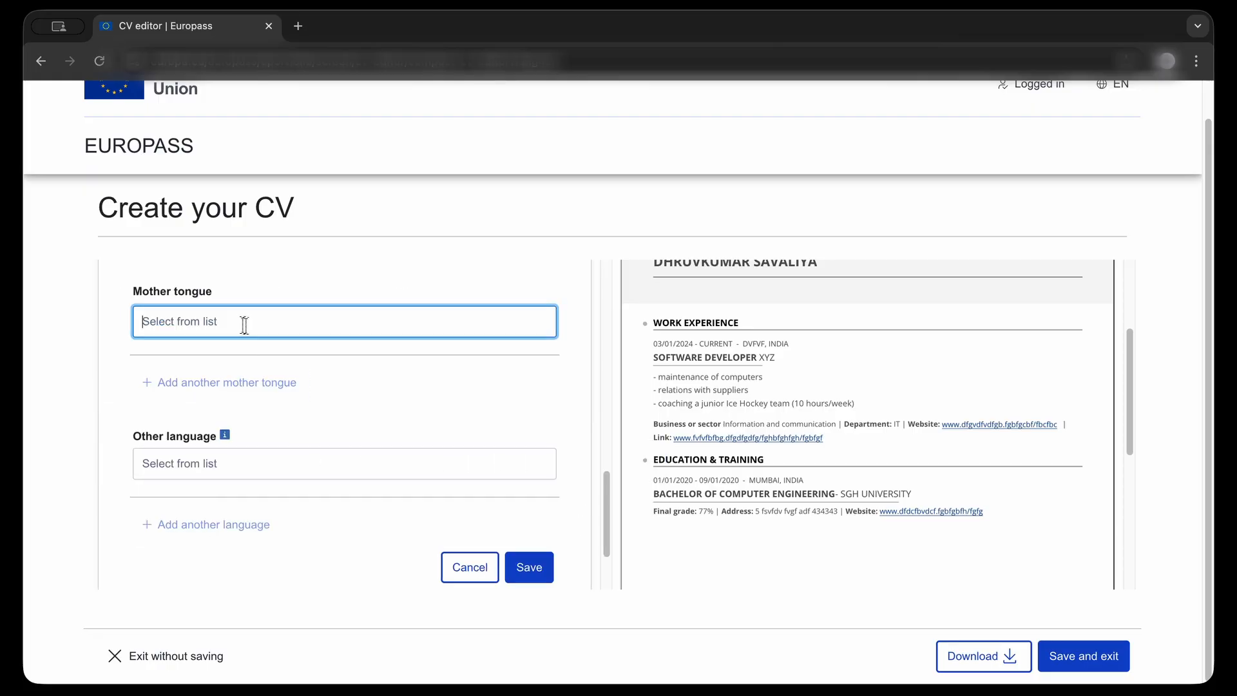
text(hind)
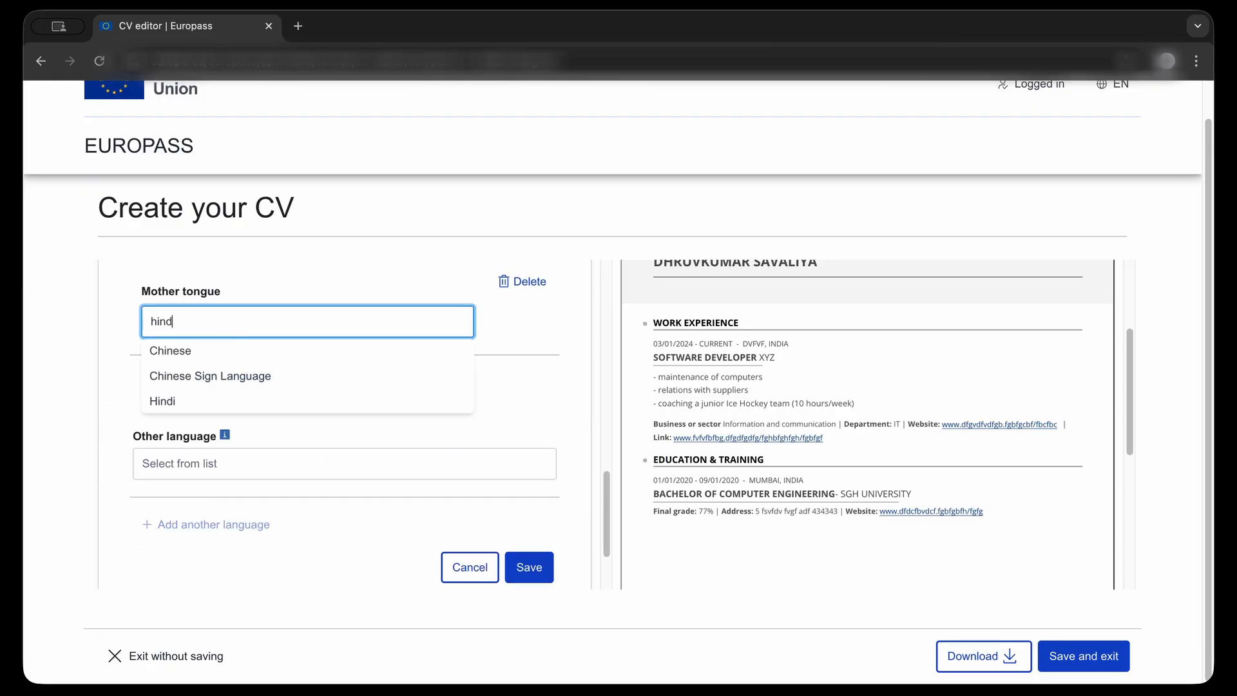
click(192, 351)
Add English as another language and set its listening and reading levels to C1 - Proficient user
scroll(204, 387, down, 1)
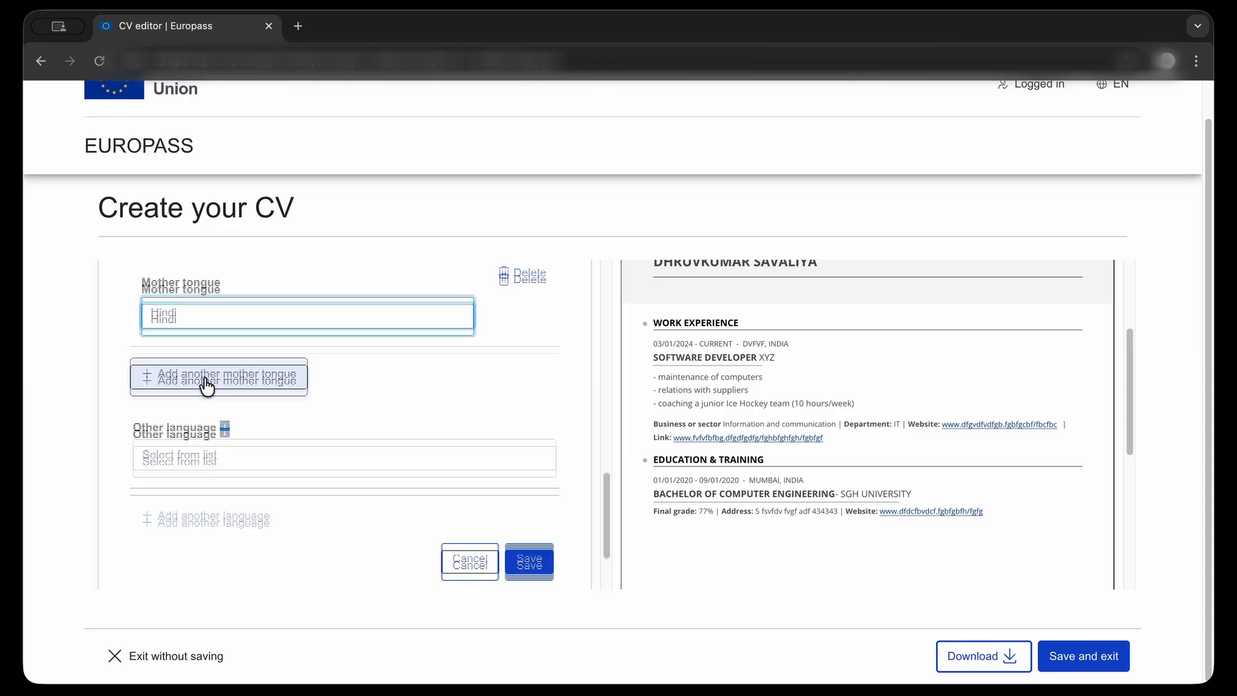
click(212, 440)
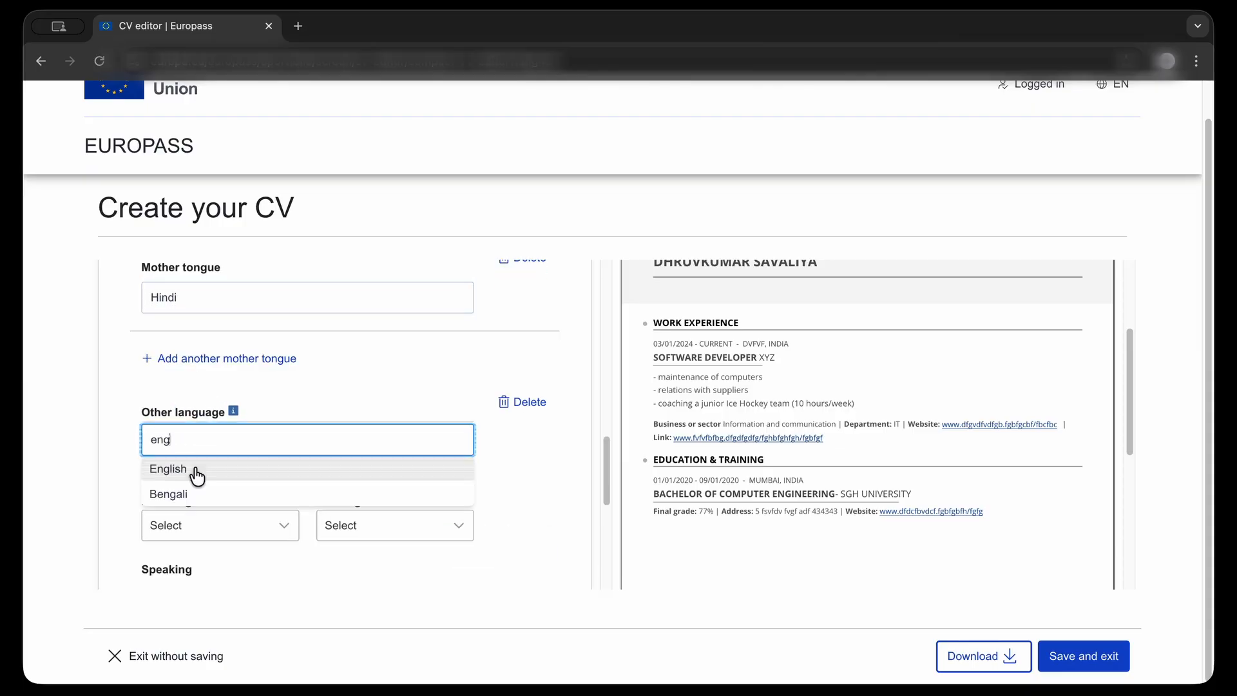
click(200, 473)
scroll(203, 477, down, 4)
click(283, 298)
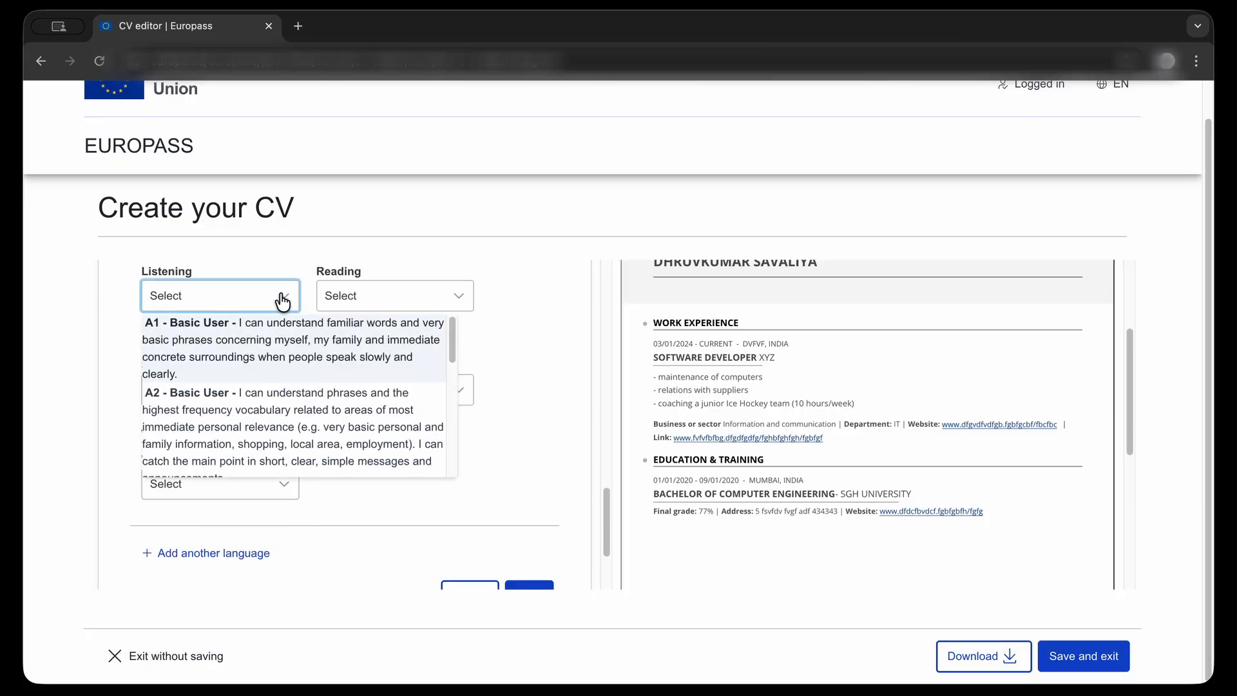
scroll(219, 403, down, 5)
click(217, 393)
click(395, 295)
scroll(387, 412, down, 5)
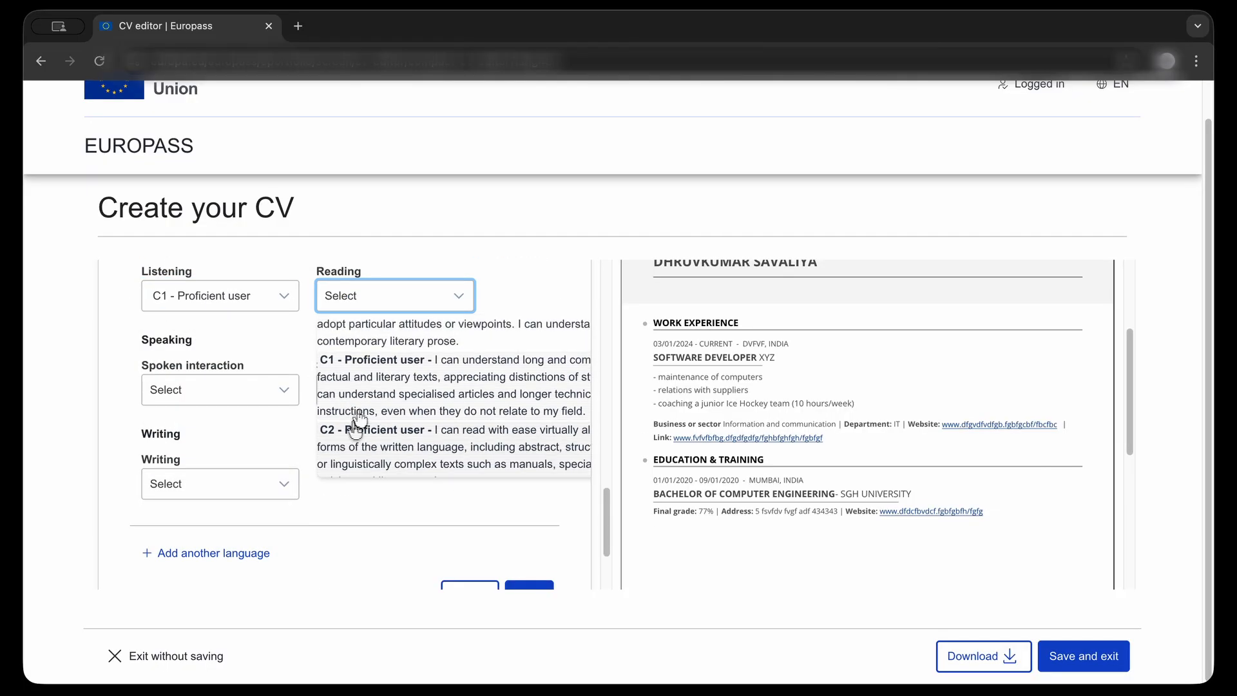
click(367, 438)
Set the English spoken interaction, spoken production and writing levels to C1 - Proficient user
click(219, 390)
scroll(219, 503, down, 4)
scroll(219, 509, down, 3)
click(219, 464)
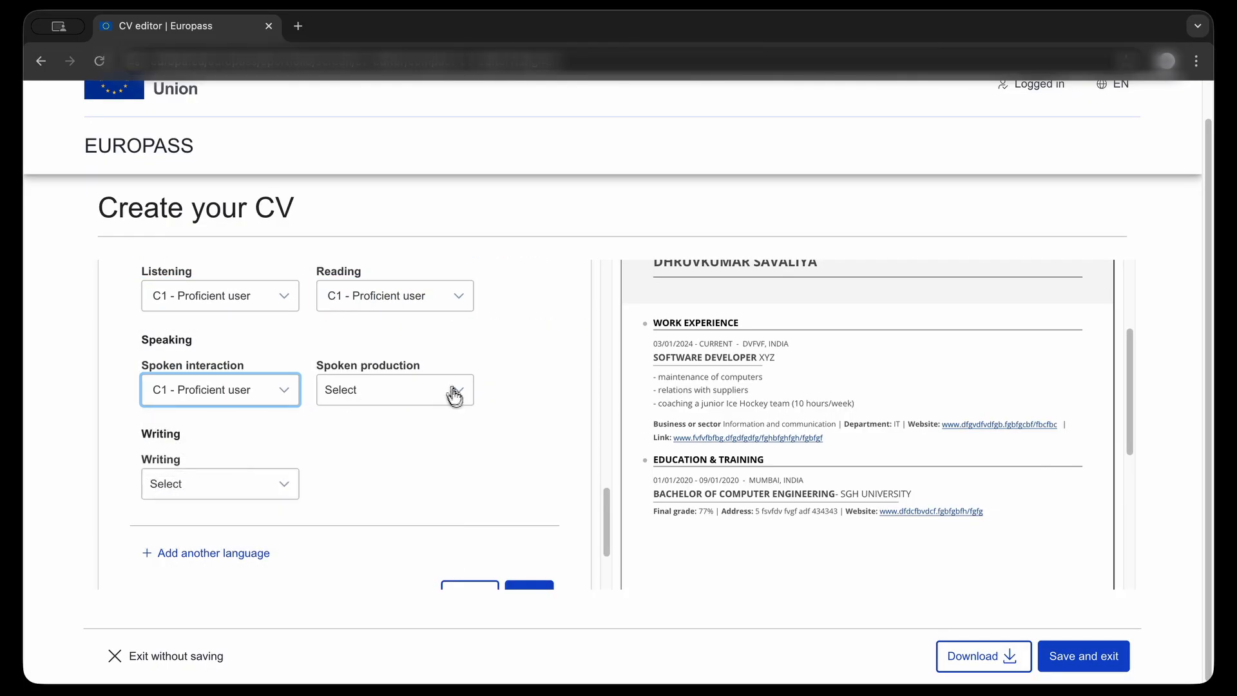
click(450, 393)
scroll(387, 477, down, 5)
click(376, 487)
click(276, 482)
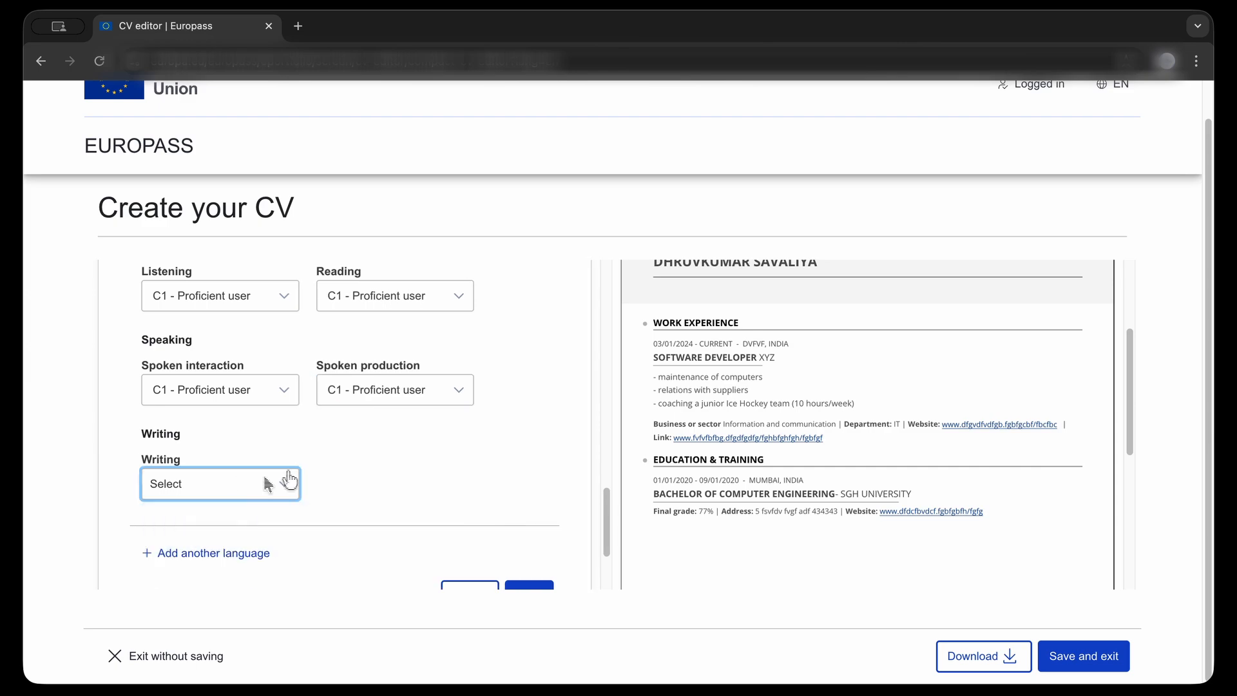
scroll(284, 552, down, 5)
click(286, 556)
Add German as a further language with listening at B2 and reading at B1
click(231, 552)
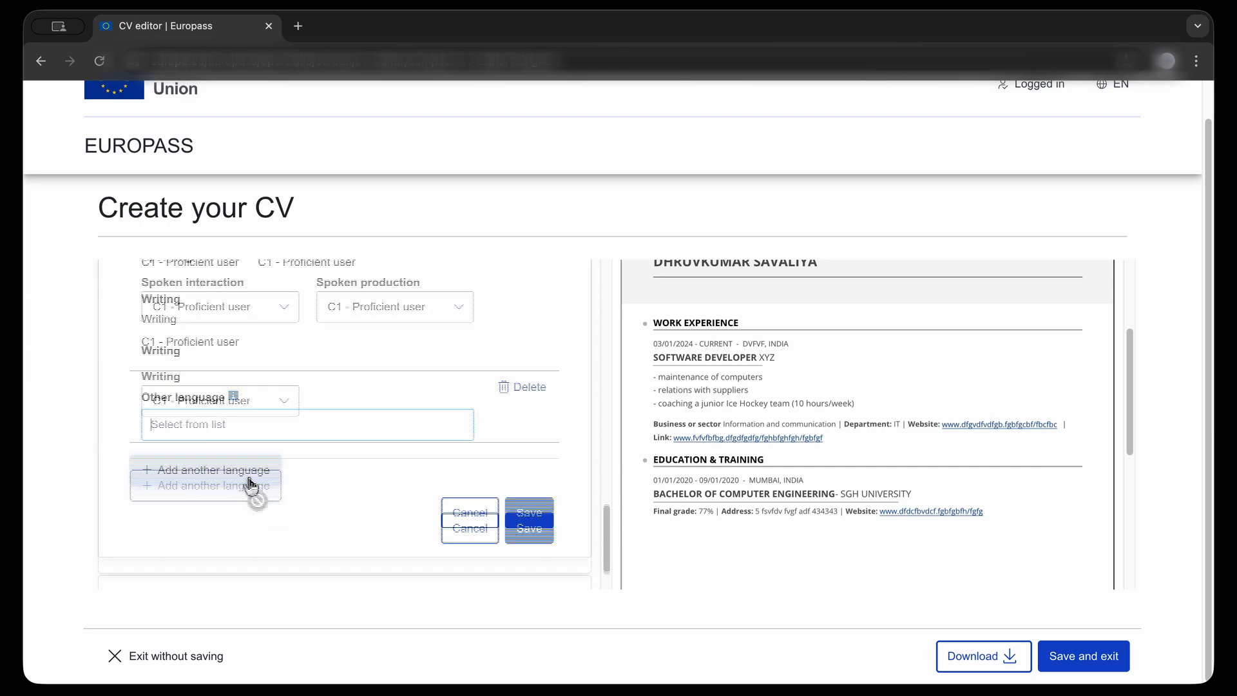
text(ger)
click(201, 463)
scroll(258, 464, down, 4)
click(290, 315)
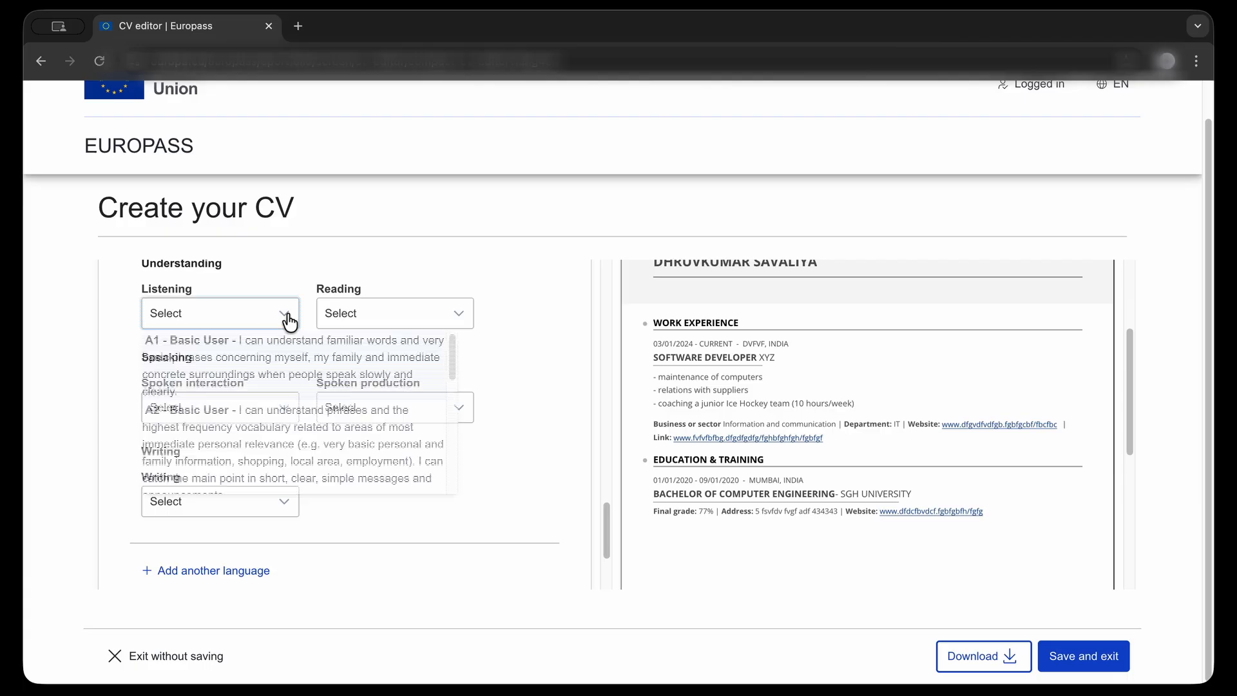
scroll(303, 419, down, 3)
click(312, 453)
click(451, 316)
scroll(389, 438, down, 2)
click(389, 456)
Set the German spoken interaction and spoken production levels to B2
click(284, 407)
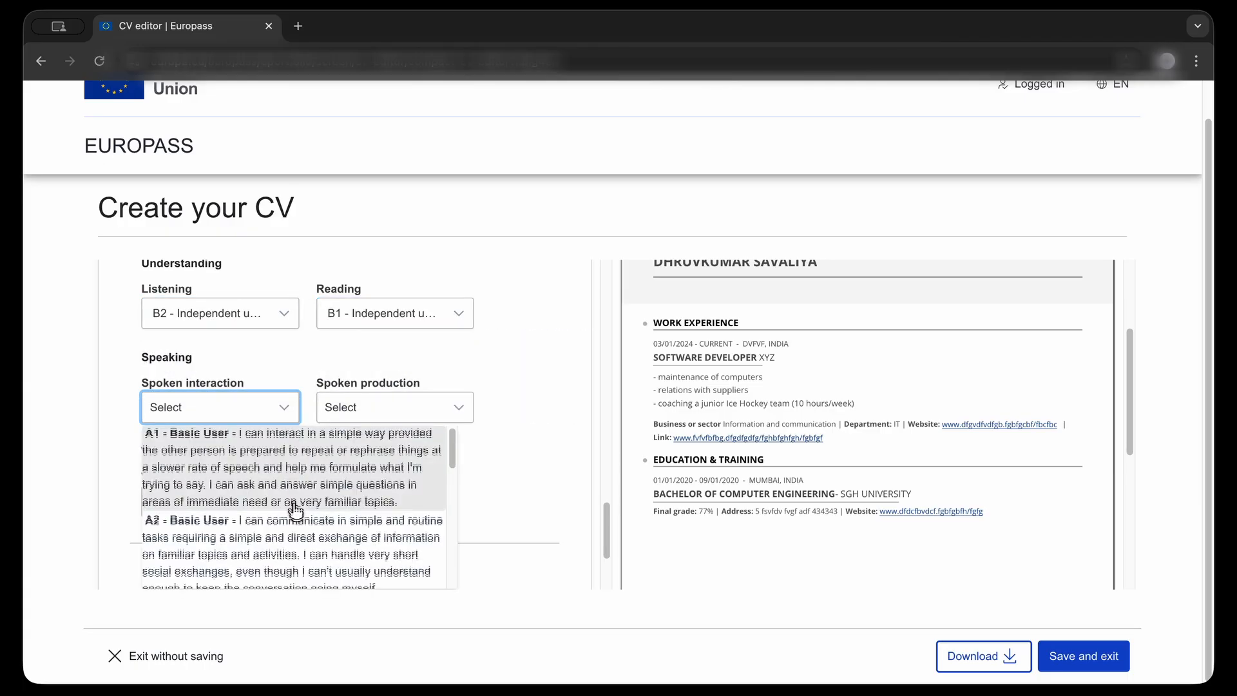
scroll(290, 451, down, 3)
click(290, 470)
click(447, 407)
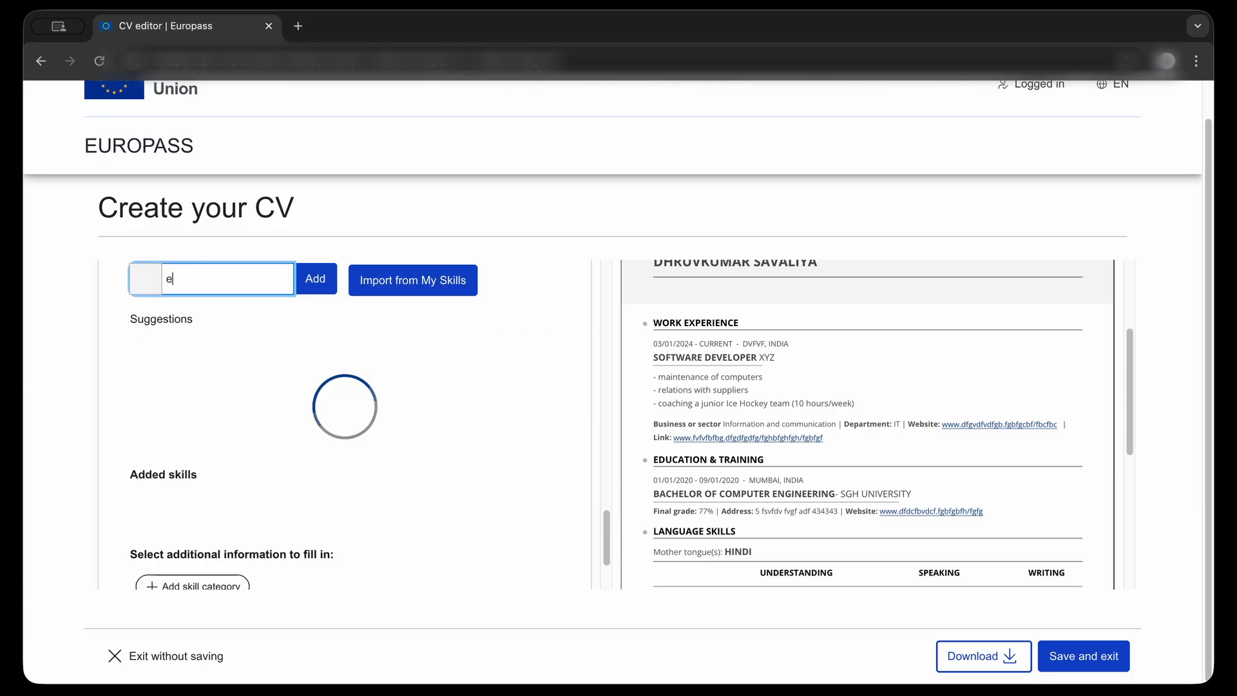
Add the suggested skills Microsoft Word, Microsoft Excel, Microsoft Office and "work as a team", and save the skills section
text(xc)
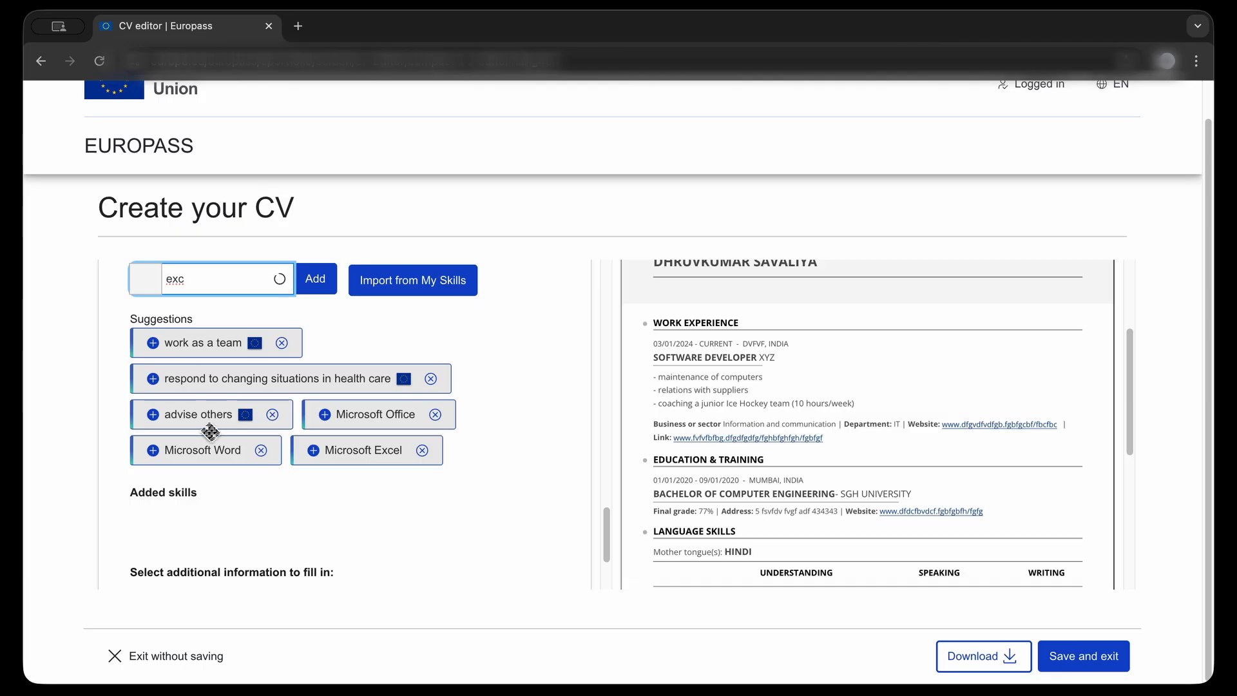
click(154, 451)
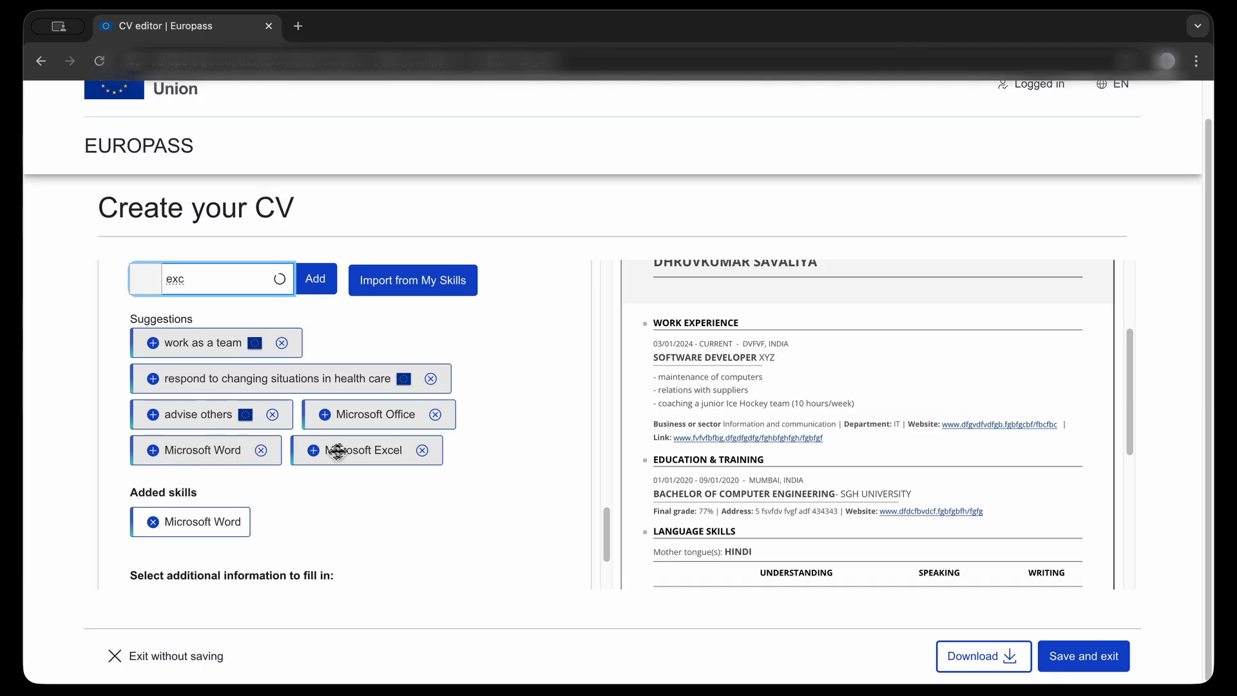
click(313, 450)
click(325, 415)
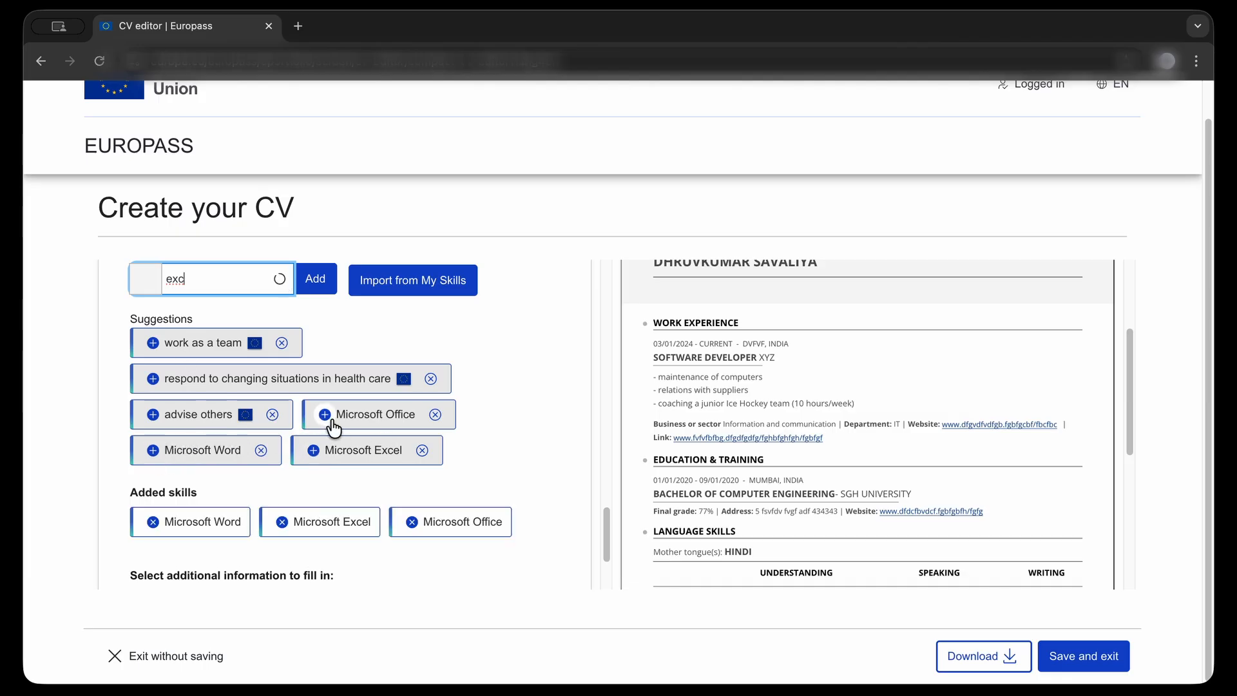
click(153, 343)
scroll(493, 564, down, 3)
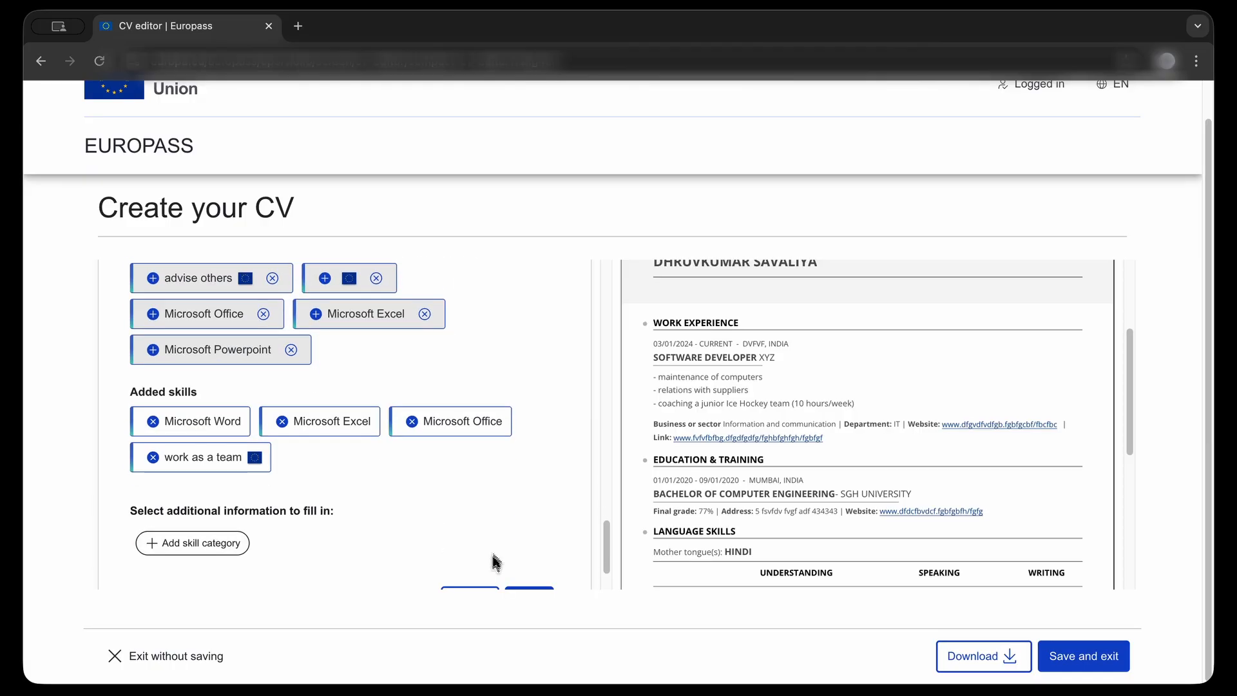
click(527, 580)
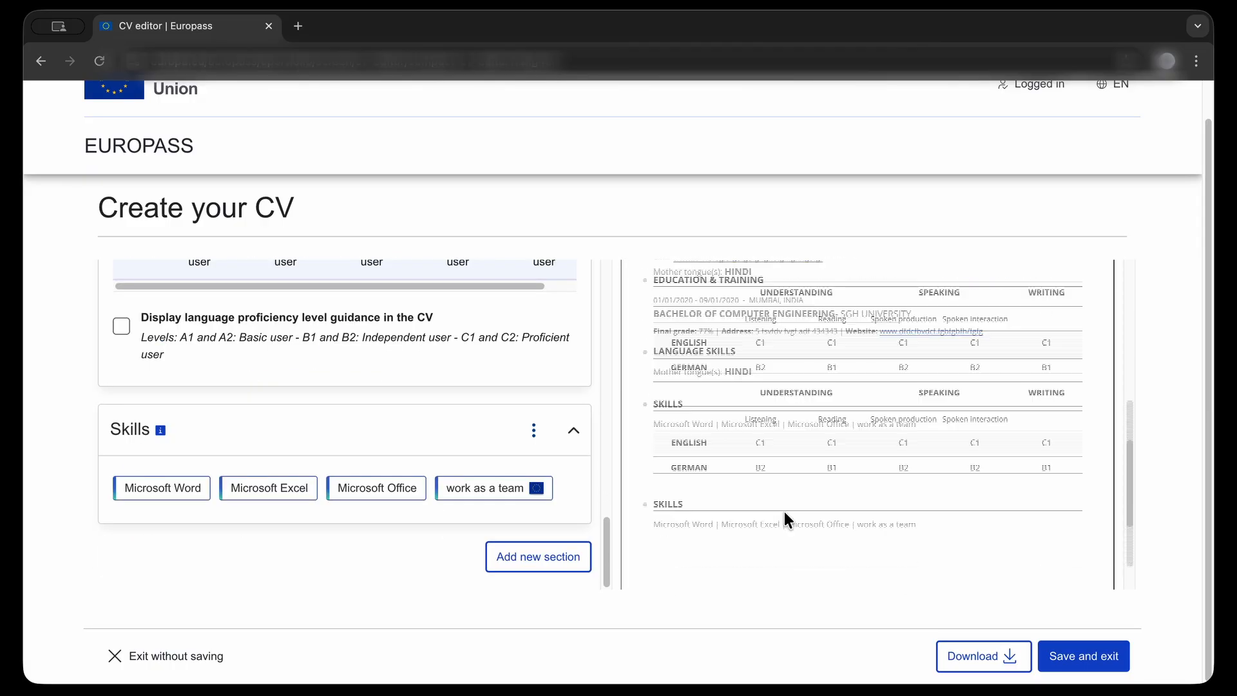
Try the CV template whose name starts with "Ti" and check its preview
scroll(784, 512, up, 10)
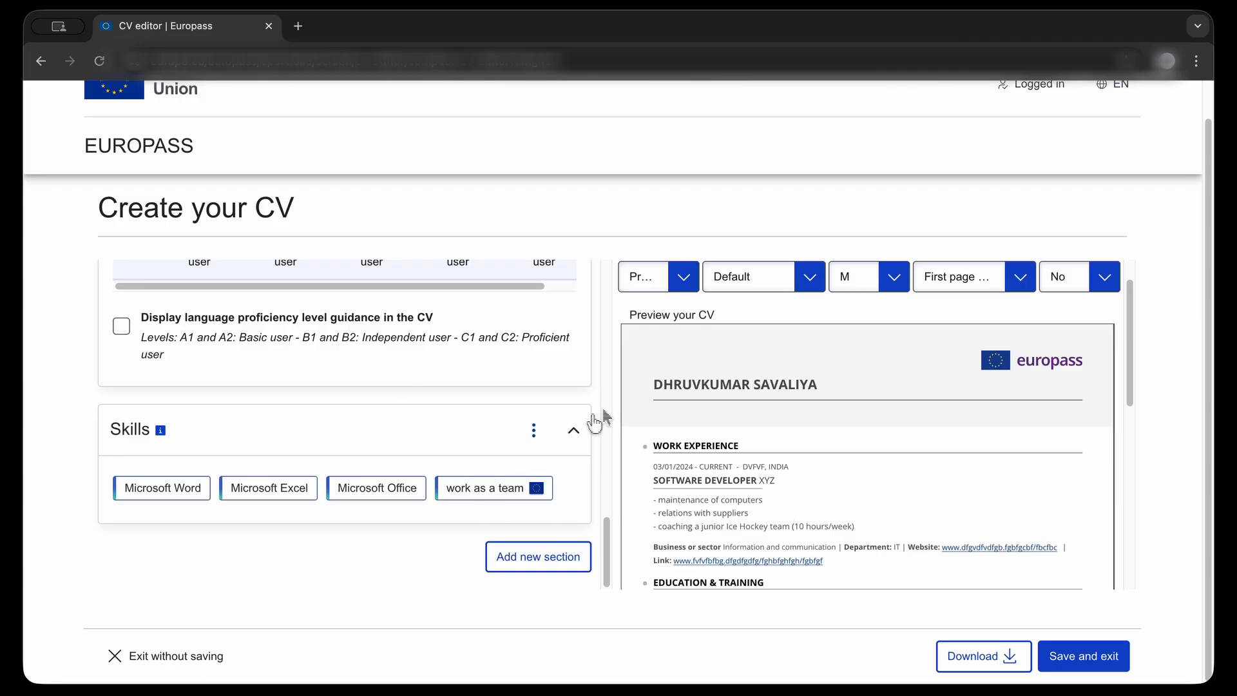
click(681, 279)
click(678, 298)
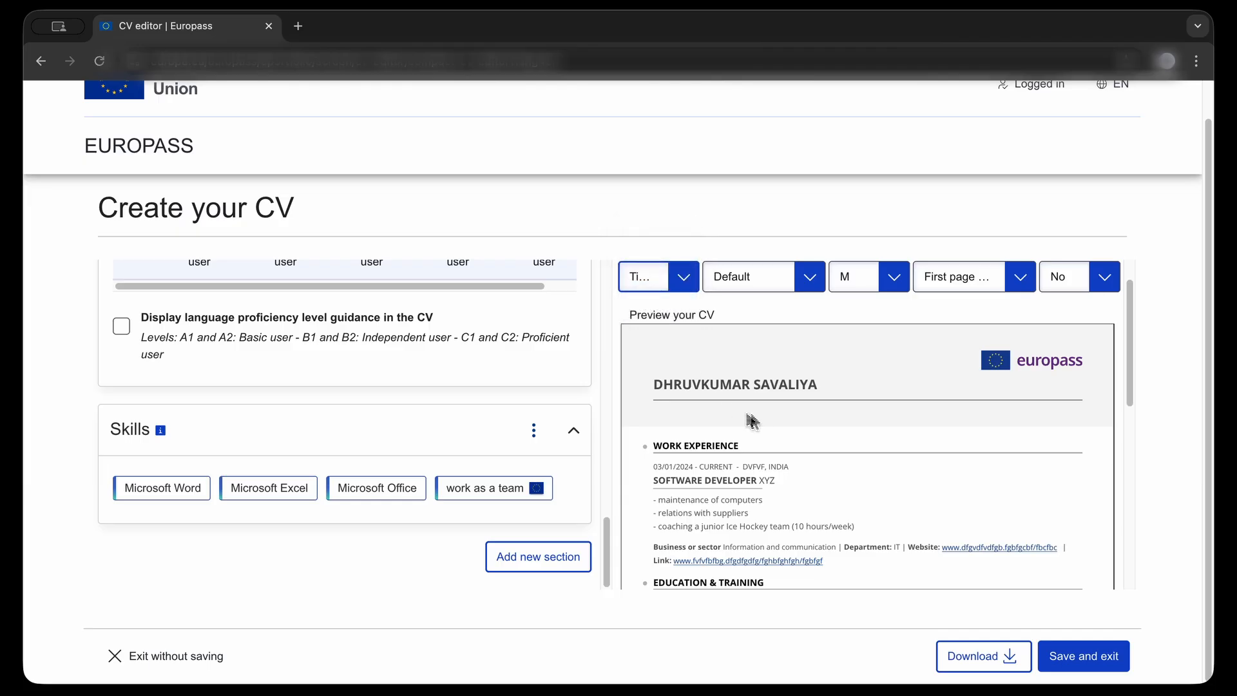
scroll(766, 464, down, 10)
scroll(767, 465, up, 10)
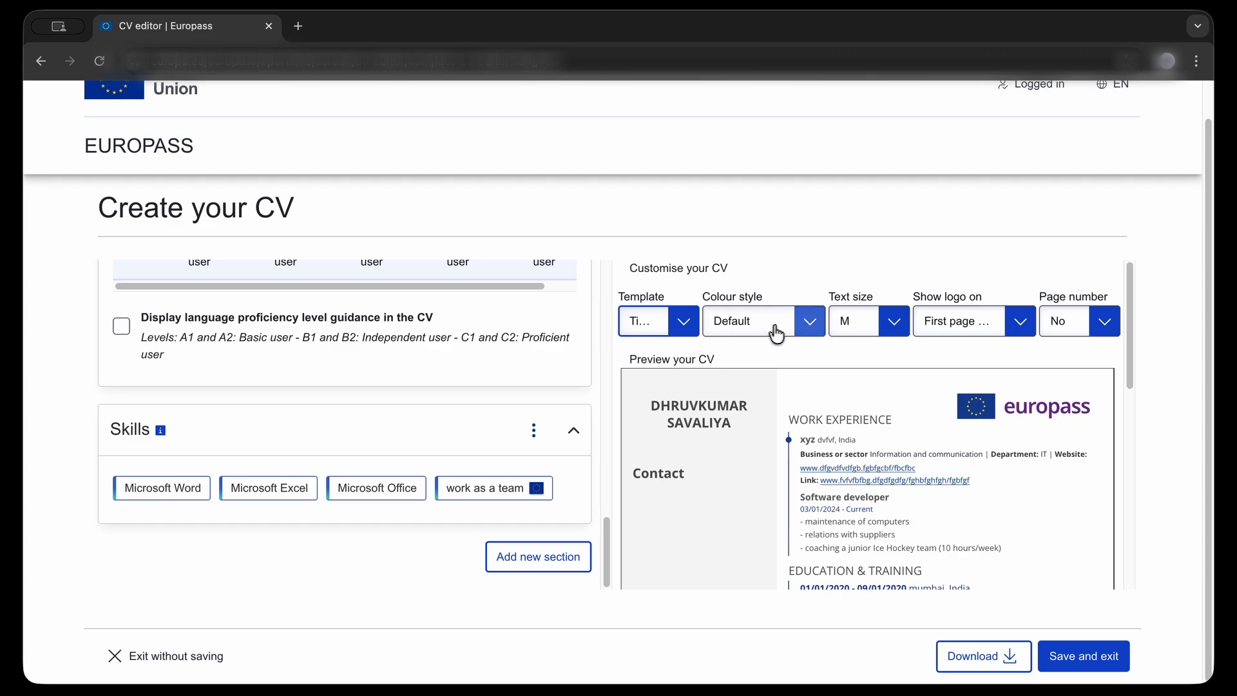
Change the CV template to the one whose name starts with "El" and check its preview
click(676, 328)
click(680, 357)
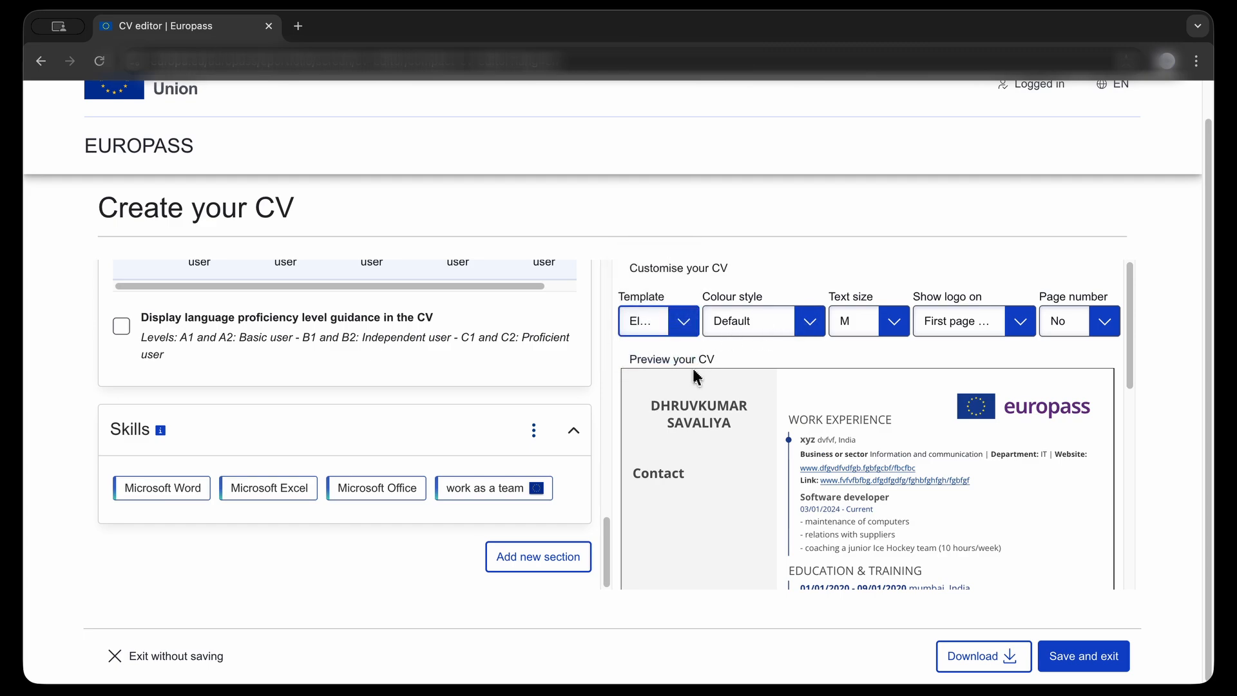
scroll(728, 485, down, 3)
scroll(728, 485, down, 4)
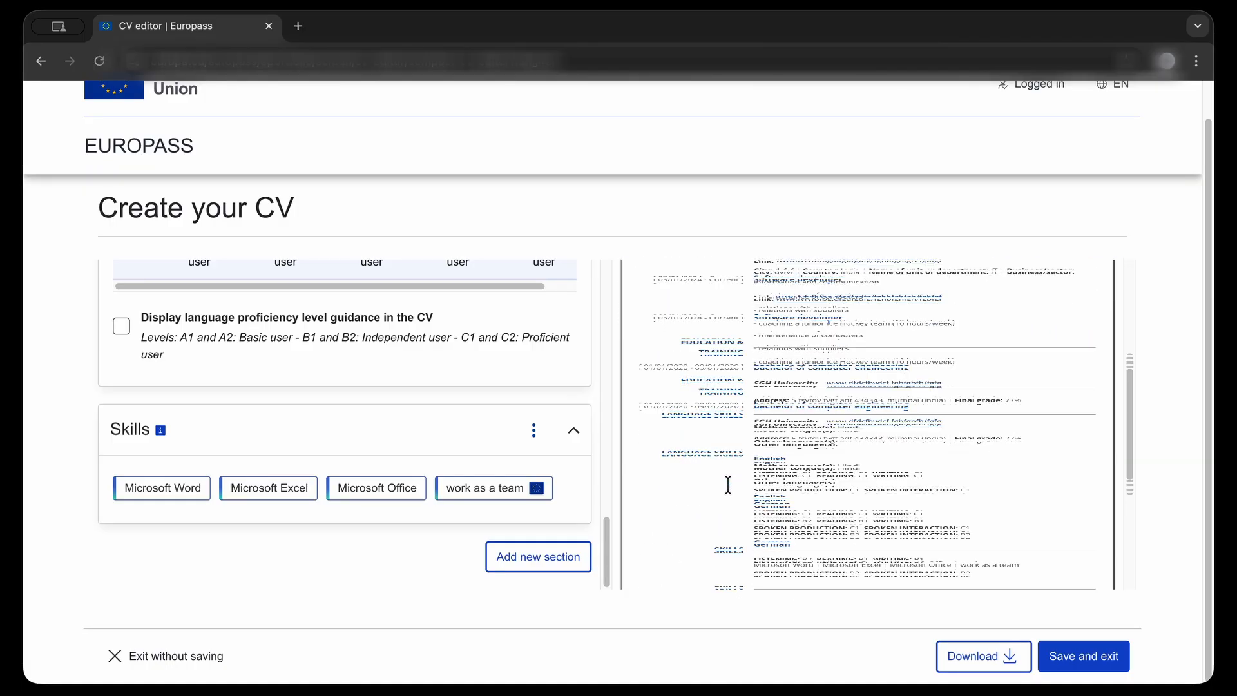
scroll(731, 490, up, 10)
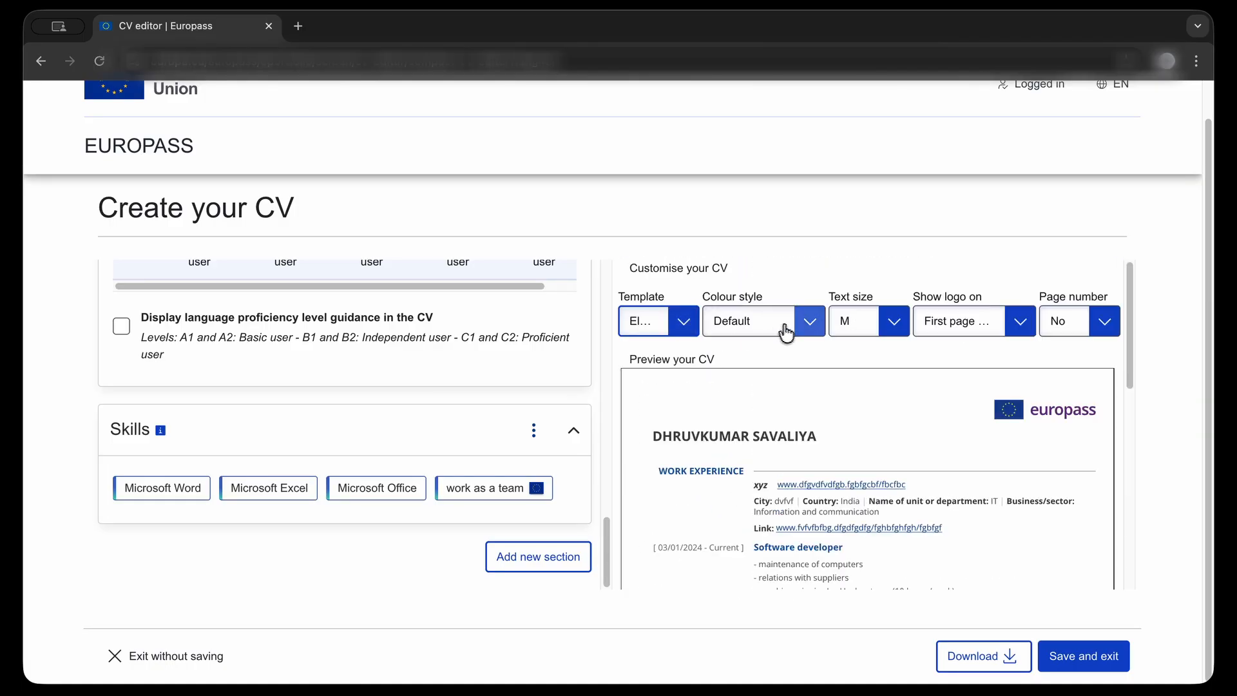
Try the L text size in the CV preview and review the options for showing the logo
click(892, 333)
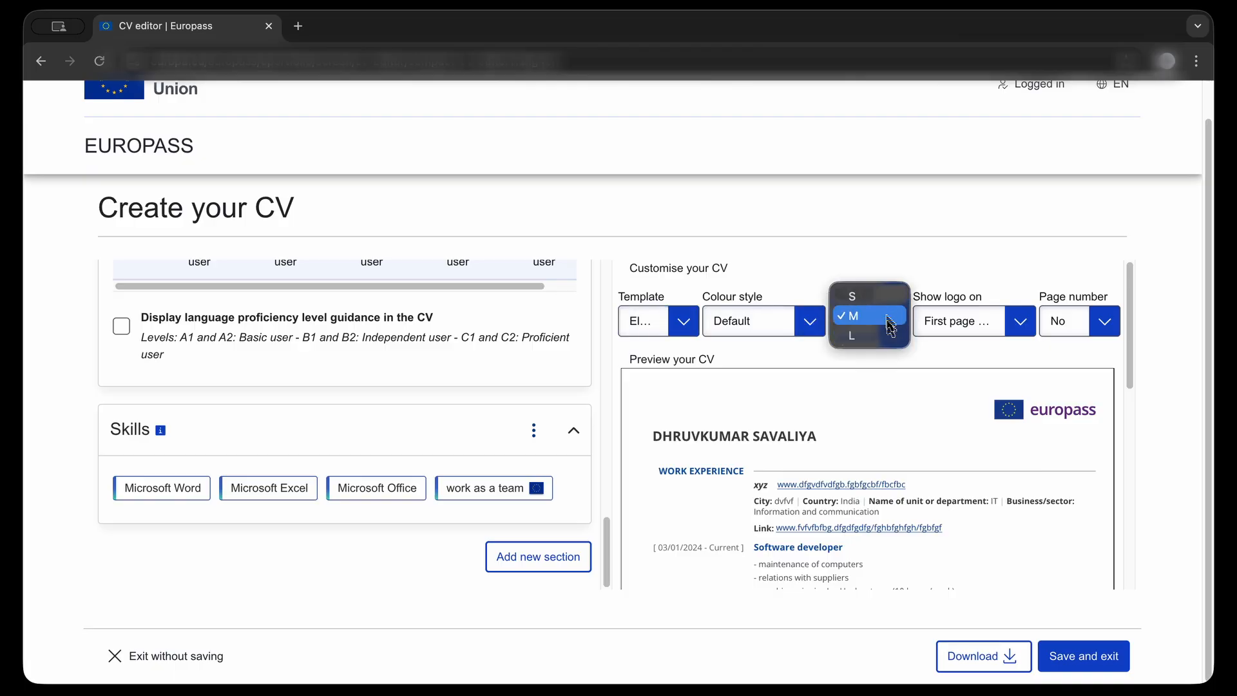
click(890, 335)
scroll(893, 495, down, 4)
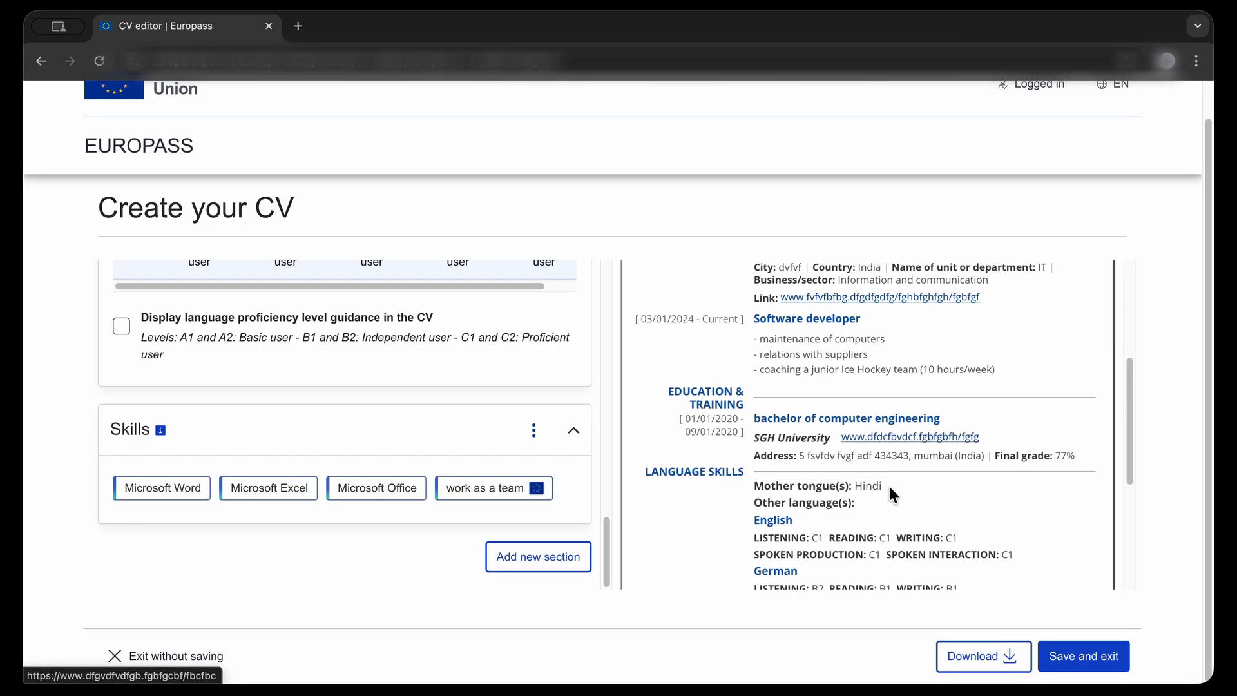
scroll(889, 491, down, 3)
scroll(889, 492, up, 10)
click(1016, 320)
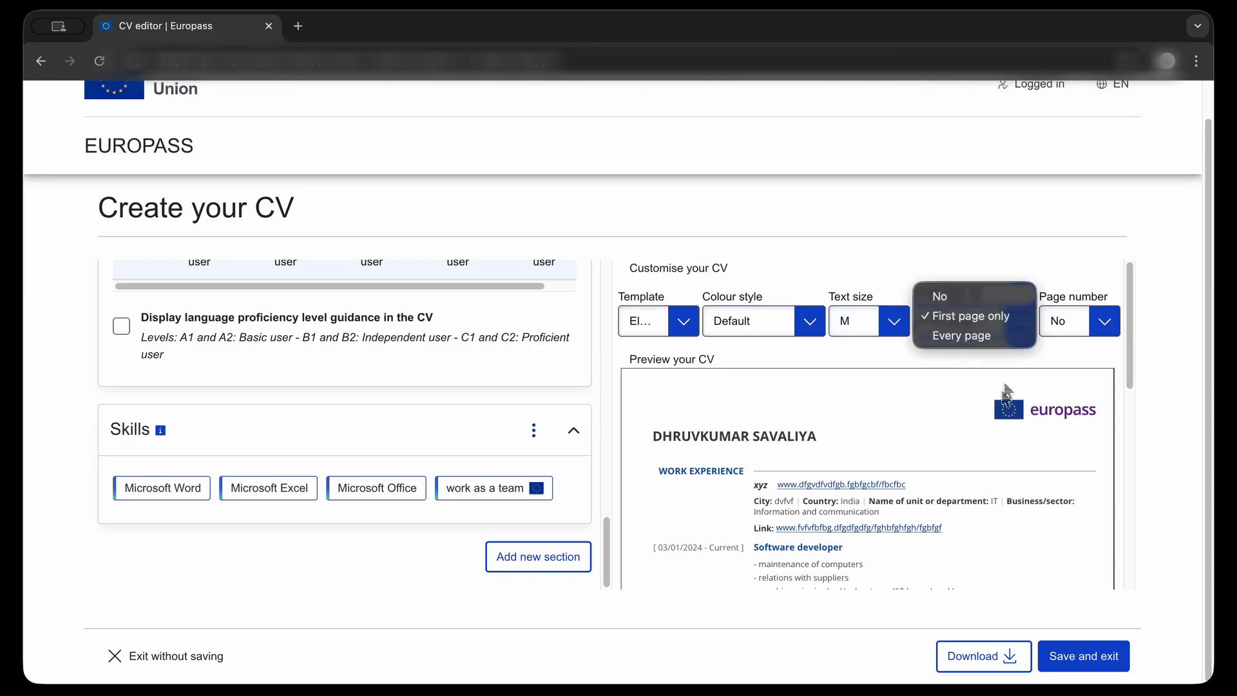
click(963, 388)
scroll(908, 419, down, 4)
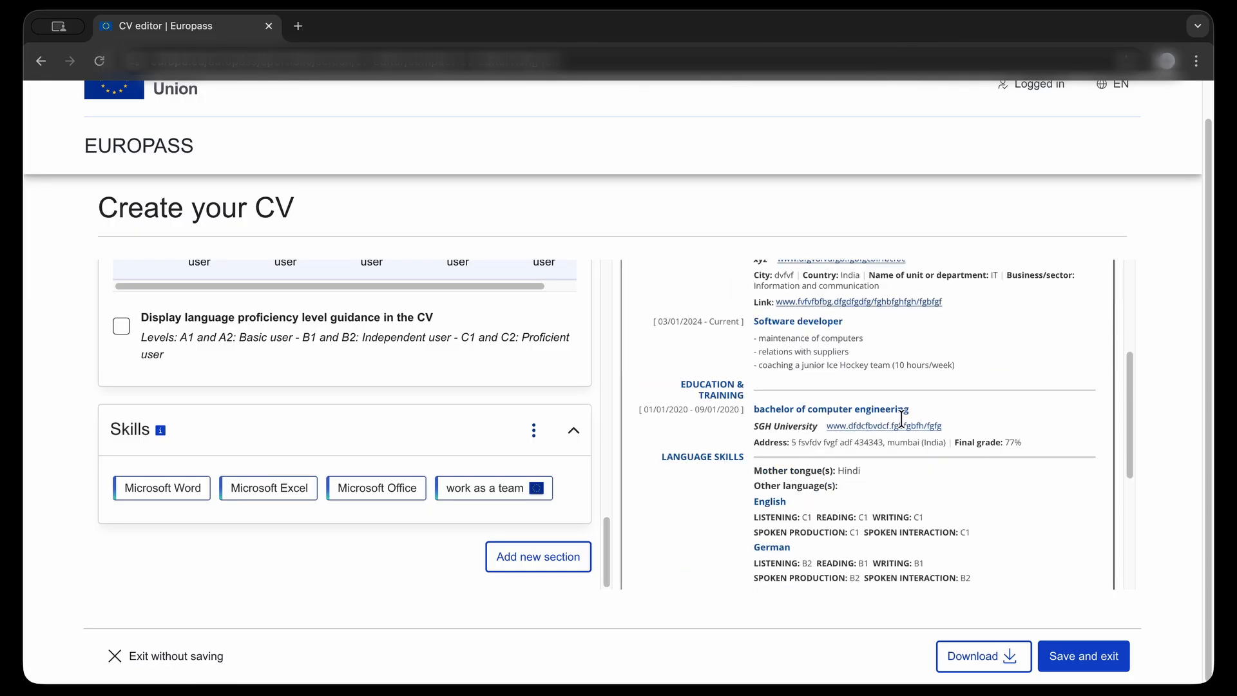
scroll(902, 426, up, 5)
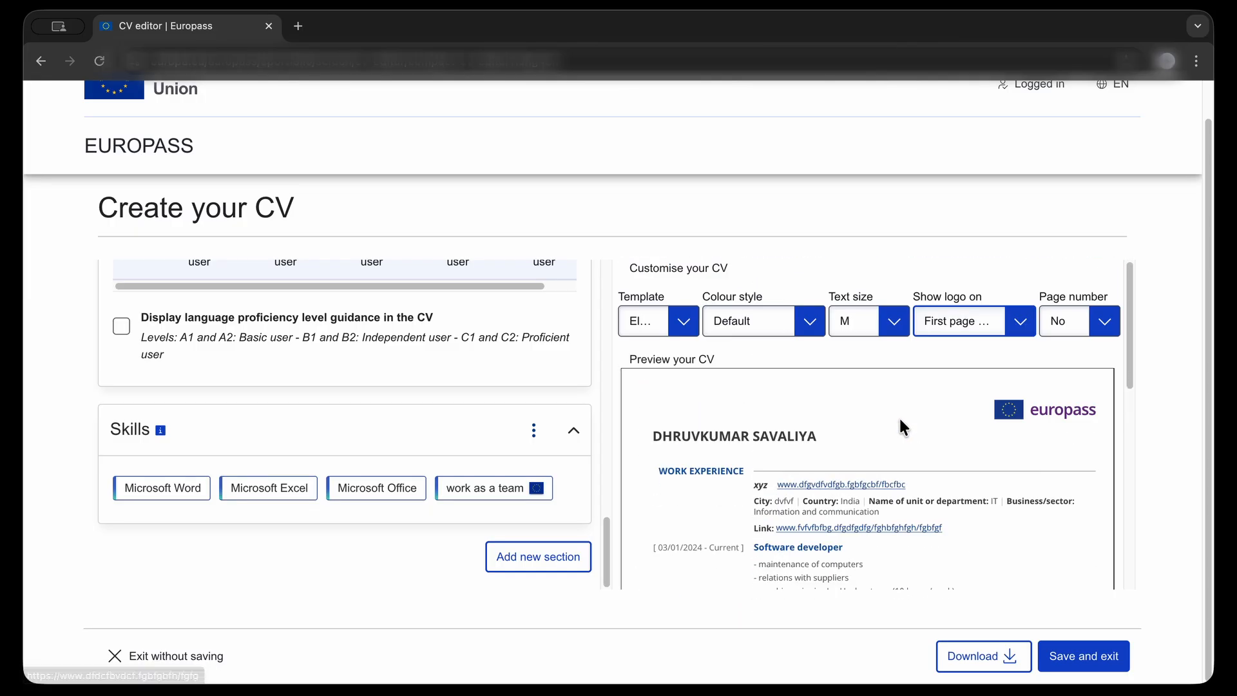
Try to save and exit the CV, and fill in the mandatory CV name with the person's first name
click(1075, 656)
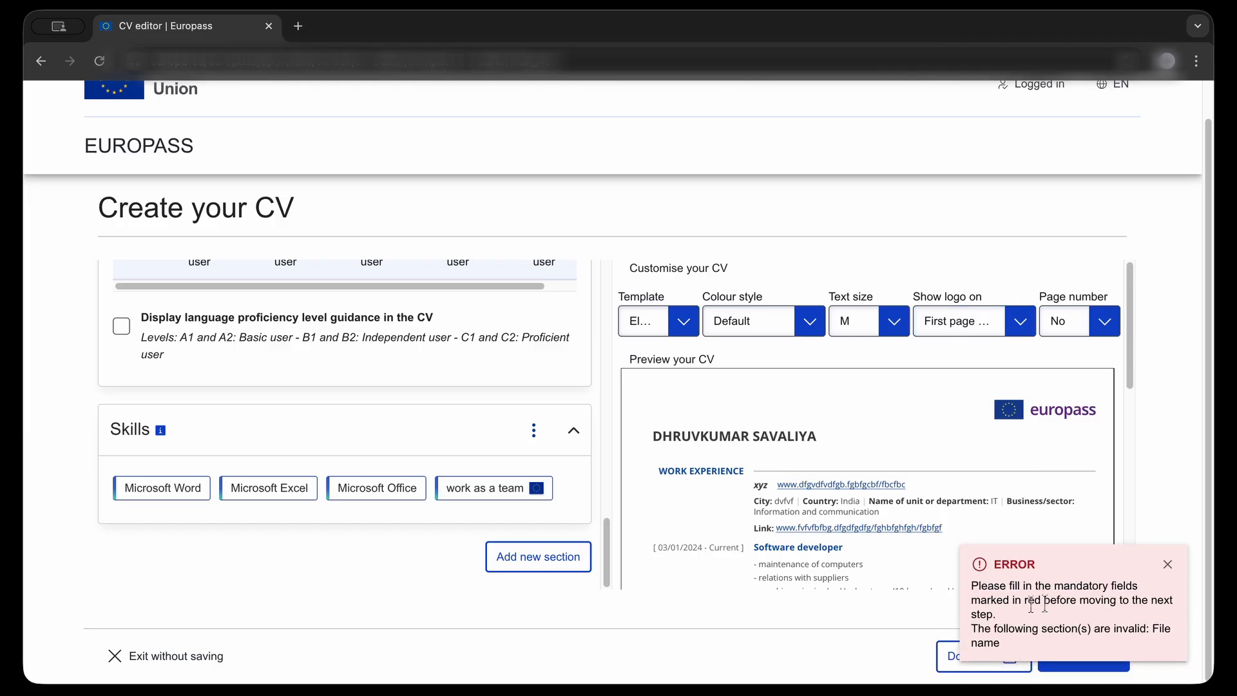
click(1168, 564)
scroll(321, 464, up, 15)
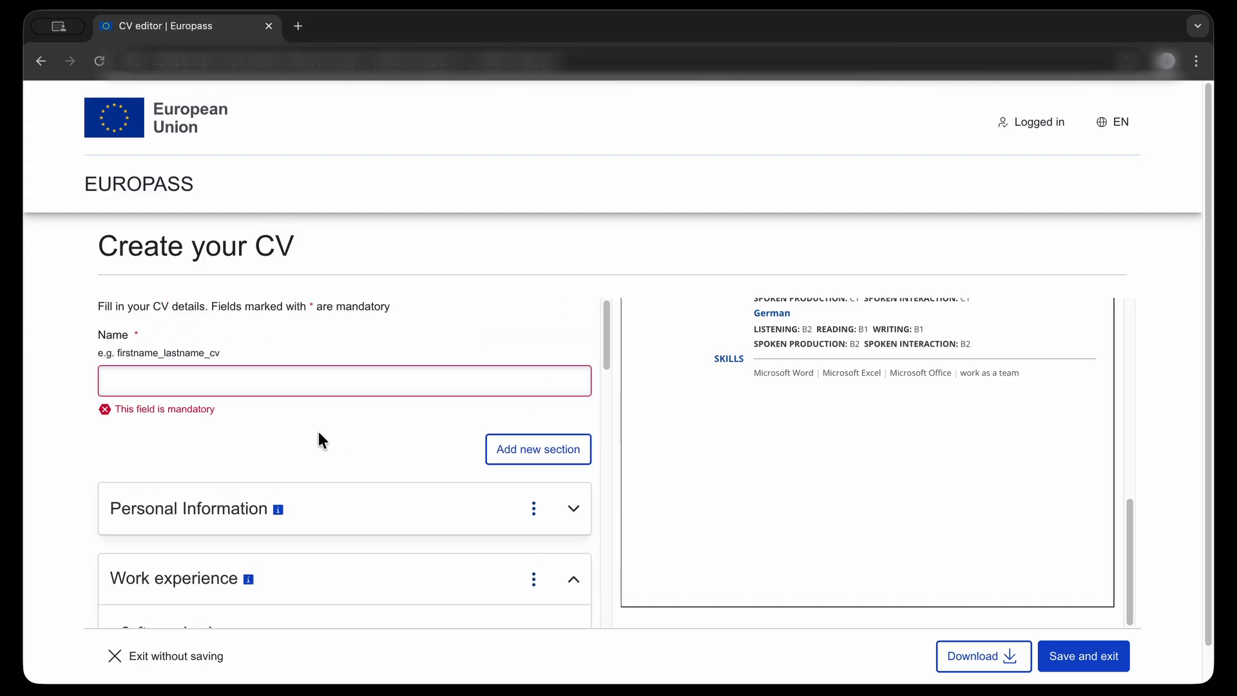
click(320, 382)
text(Dhruv)
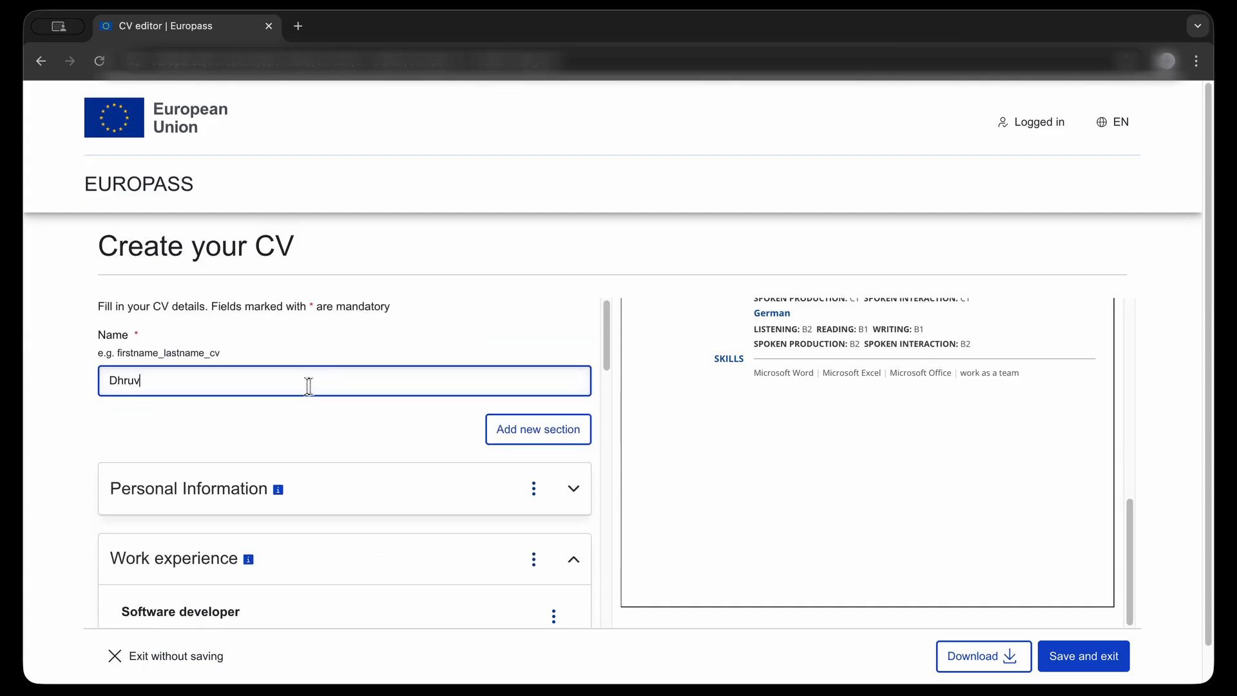
click(551, 425)
click(588, 458)
Read the My German University article's sections on using a Europass CV for a German visa and including a photo
scroll(439, 451, down, 10)
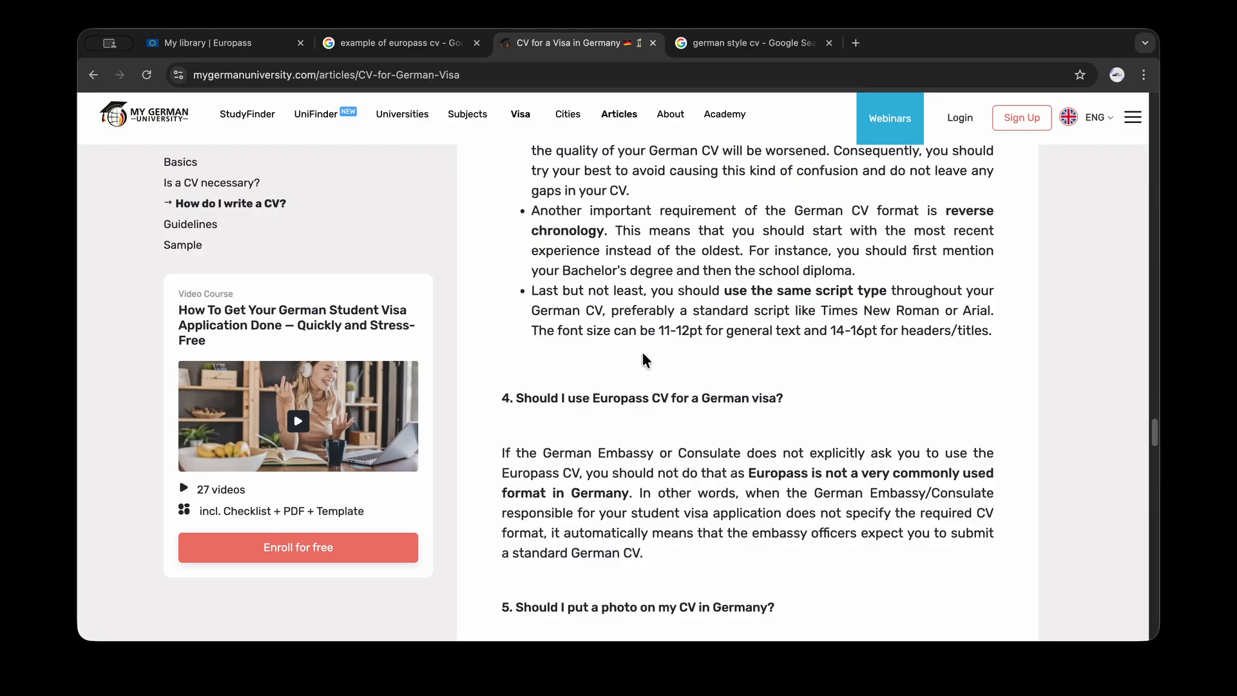
scroll(643, 352, down, 3)
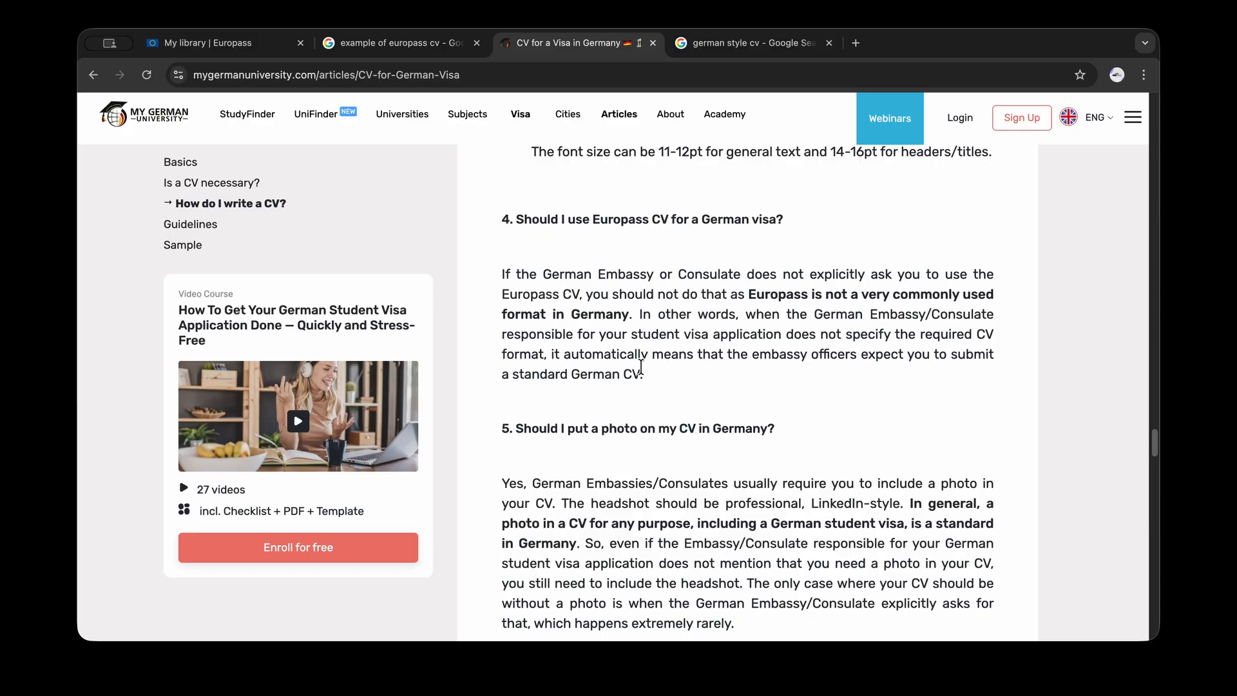
scroll(641, 368, up, 1)
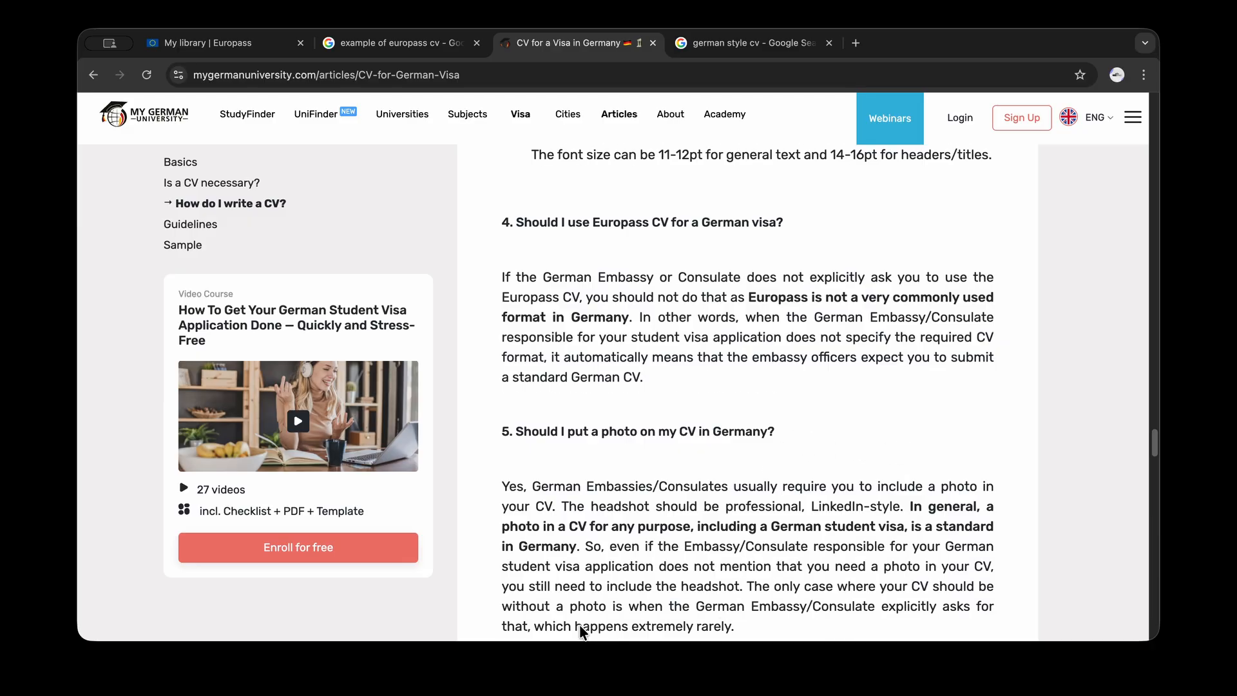
Read the article's section on what a CV for a German visa should look like, highlighting its question heading
scroll(802, 419, up, 15)
scroll(802, 416, down, 6)
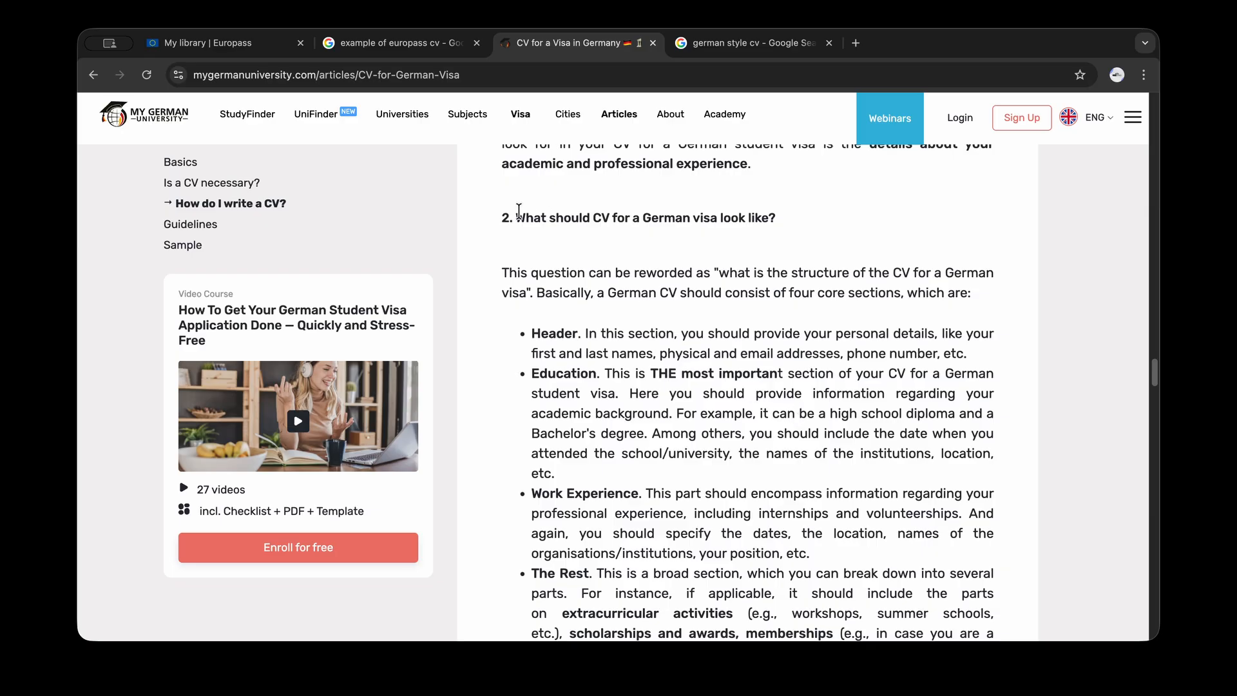
drag(519, 213, 771, 237)
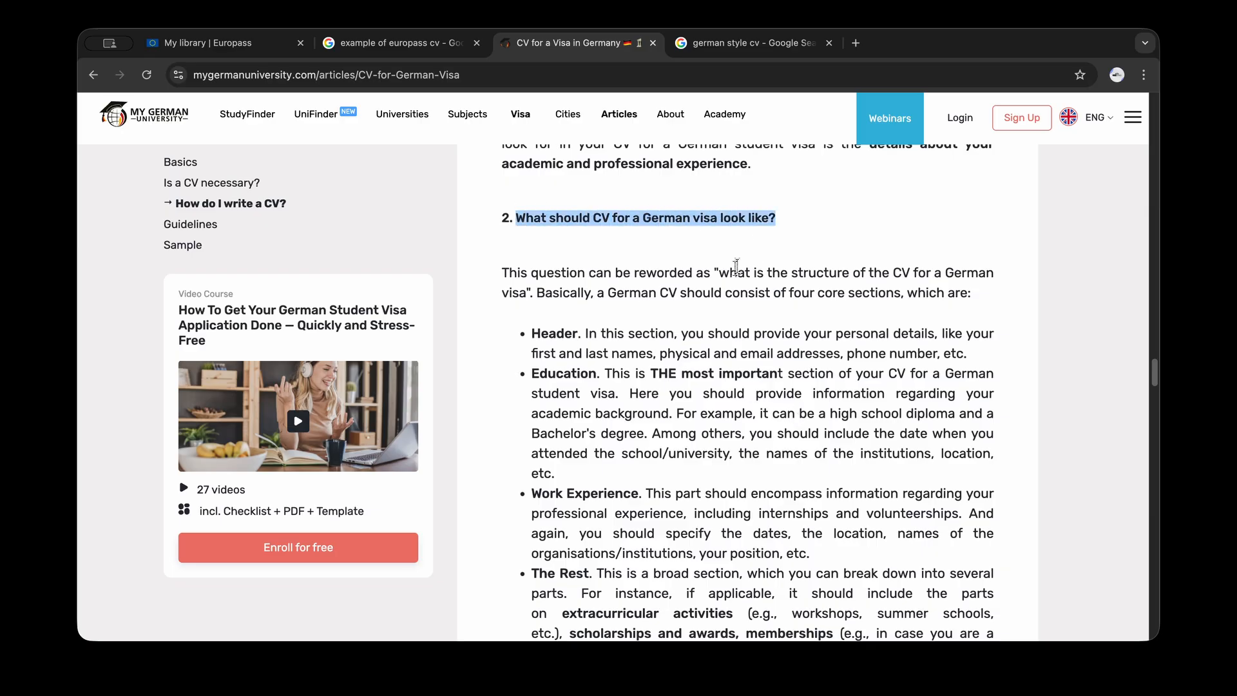
scroll(737, 266, down, 1)
click(708, 267)
scroll(706, 266, down, 1)
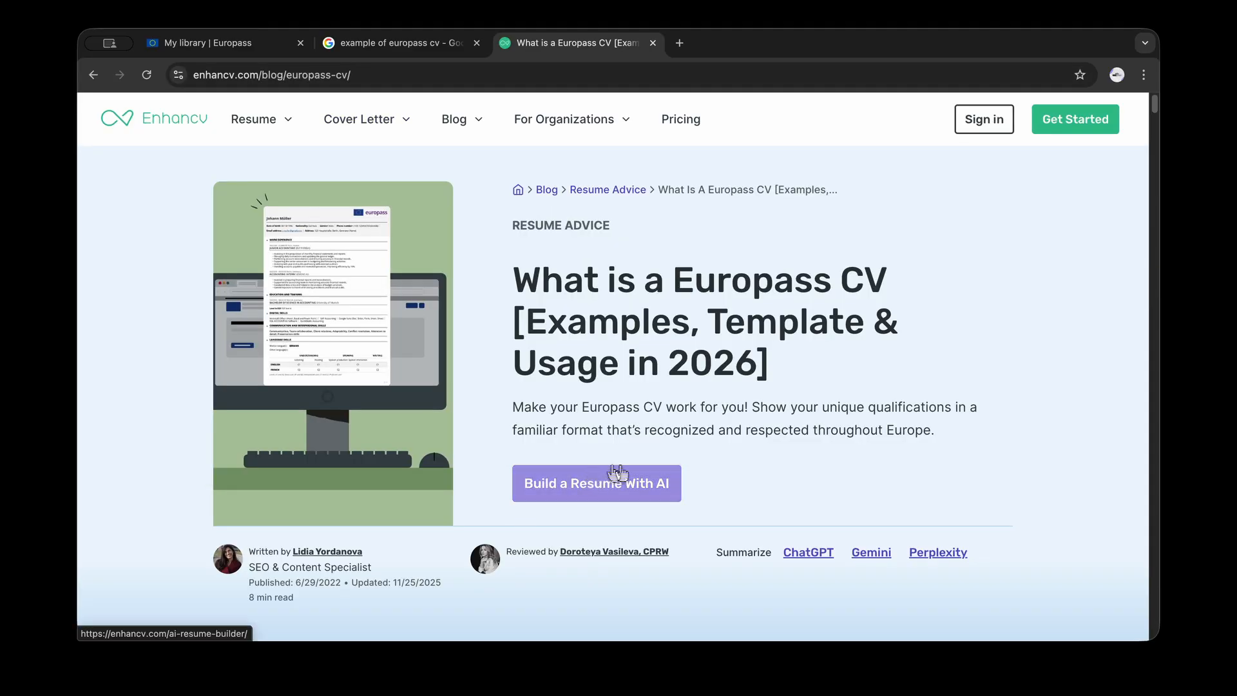
Look through the Enhancv article on the Europass CV, including its writing tips and the example of a completed CV
scroll(707, 462, down, 10)
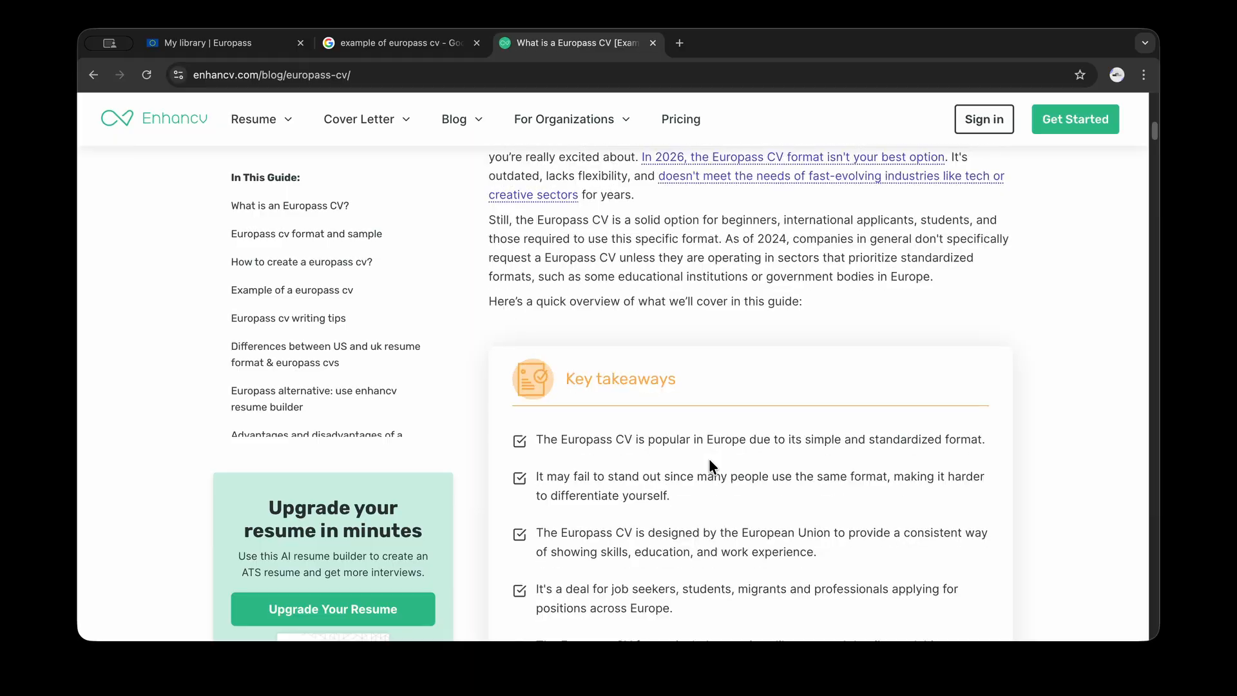
scroll(709, 458, down, 15)
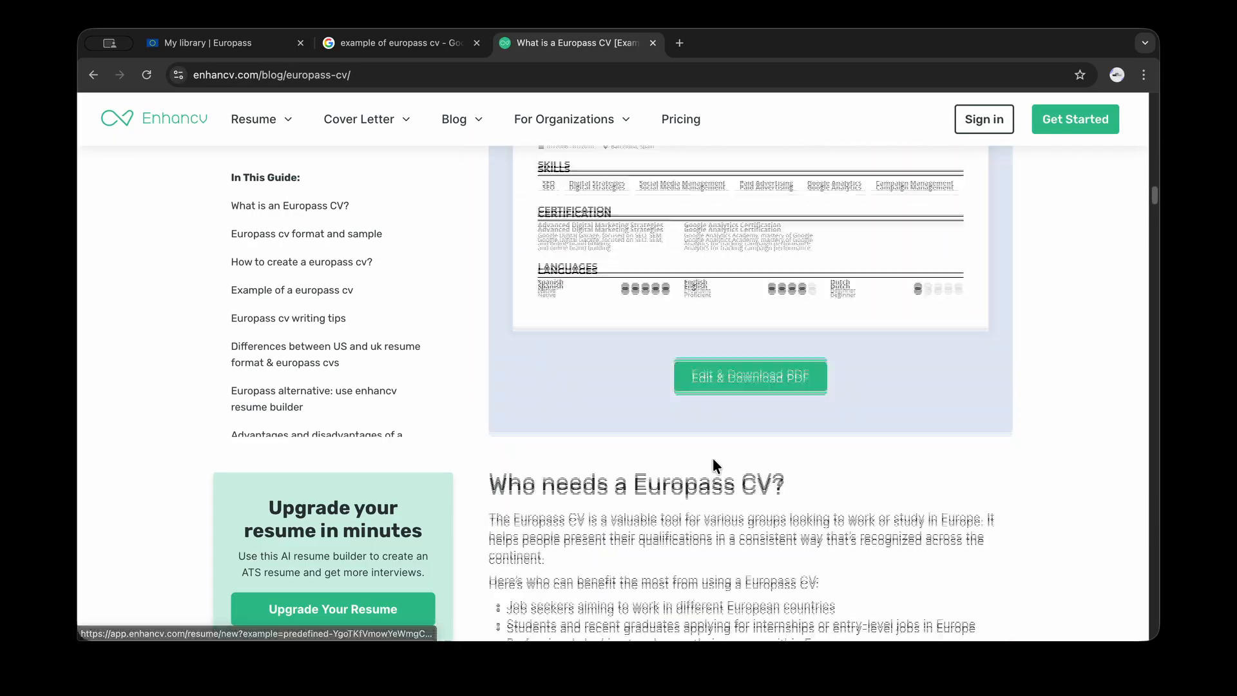
scroll(713, 458, down, 15)
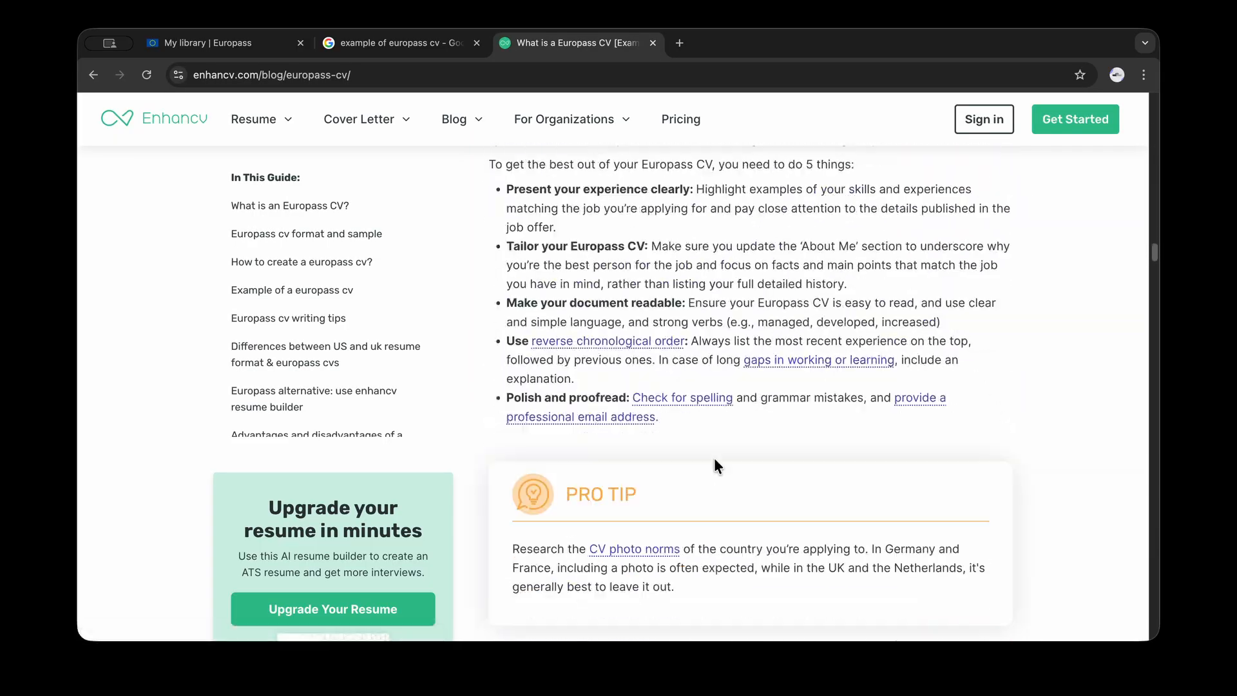
scroll(714, 464, down, 6)
scroll(711, 461, up, 3)
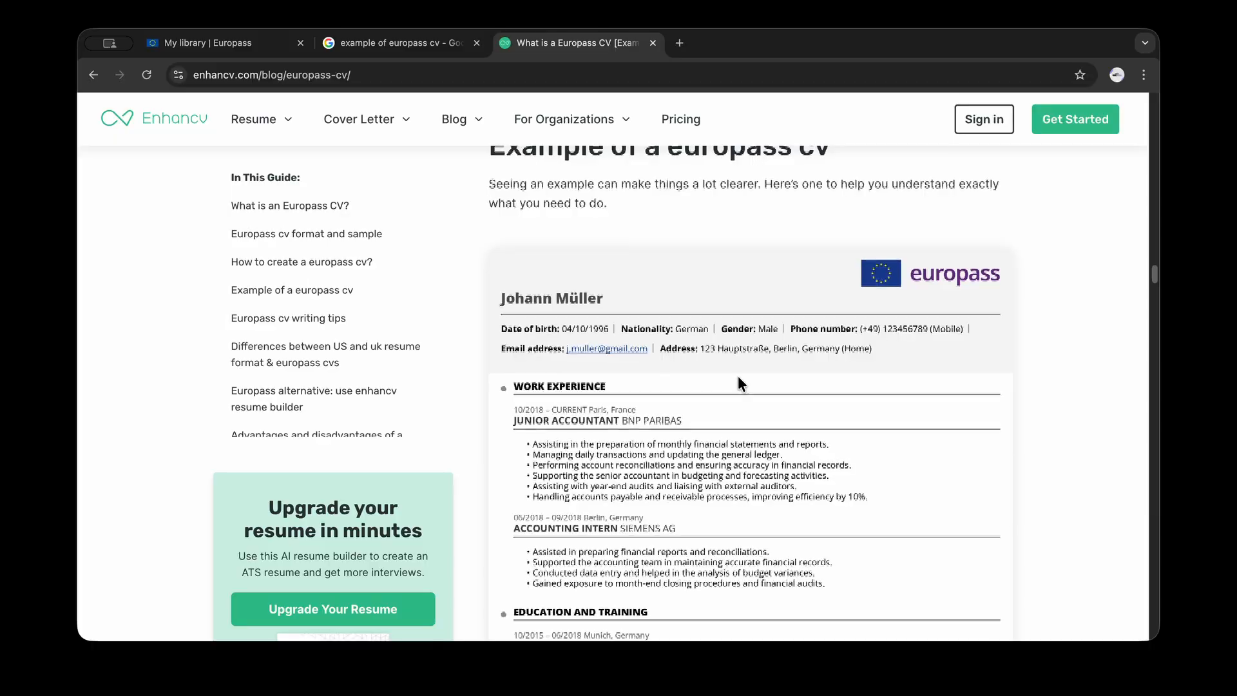
scroll(733, 380, down, 1)
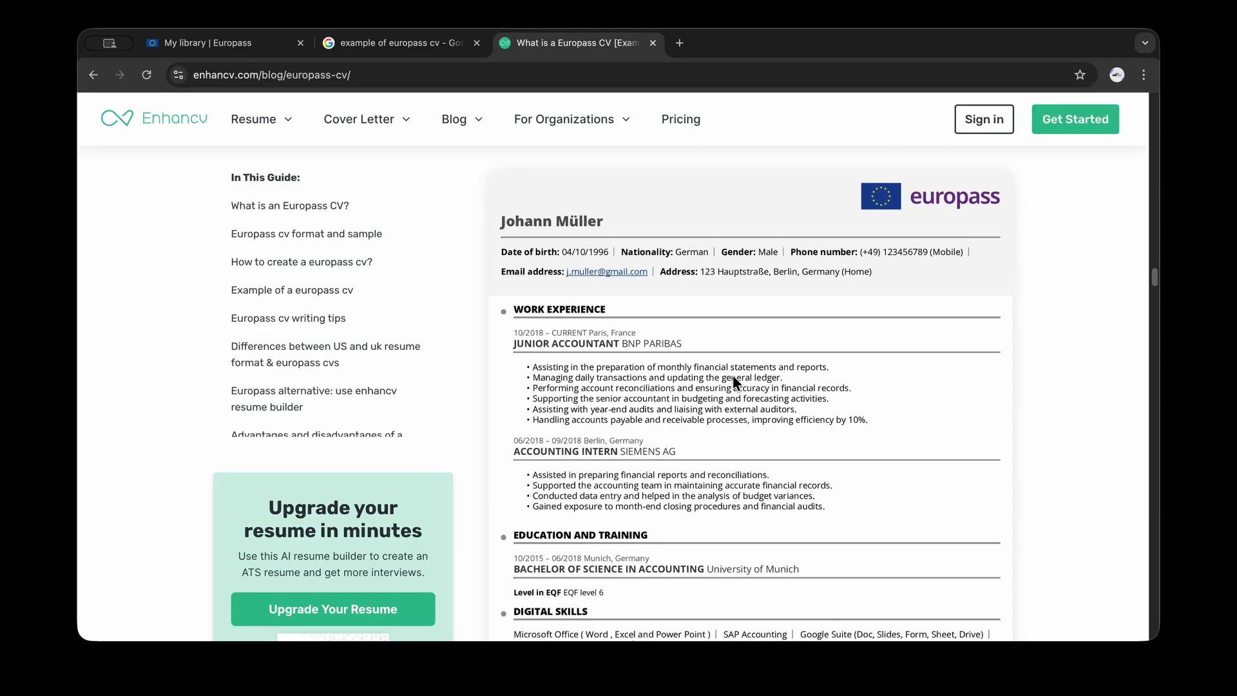
scroll(733, 380, down, 1)
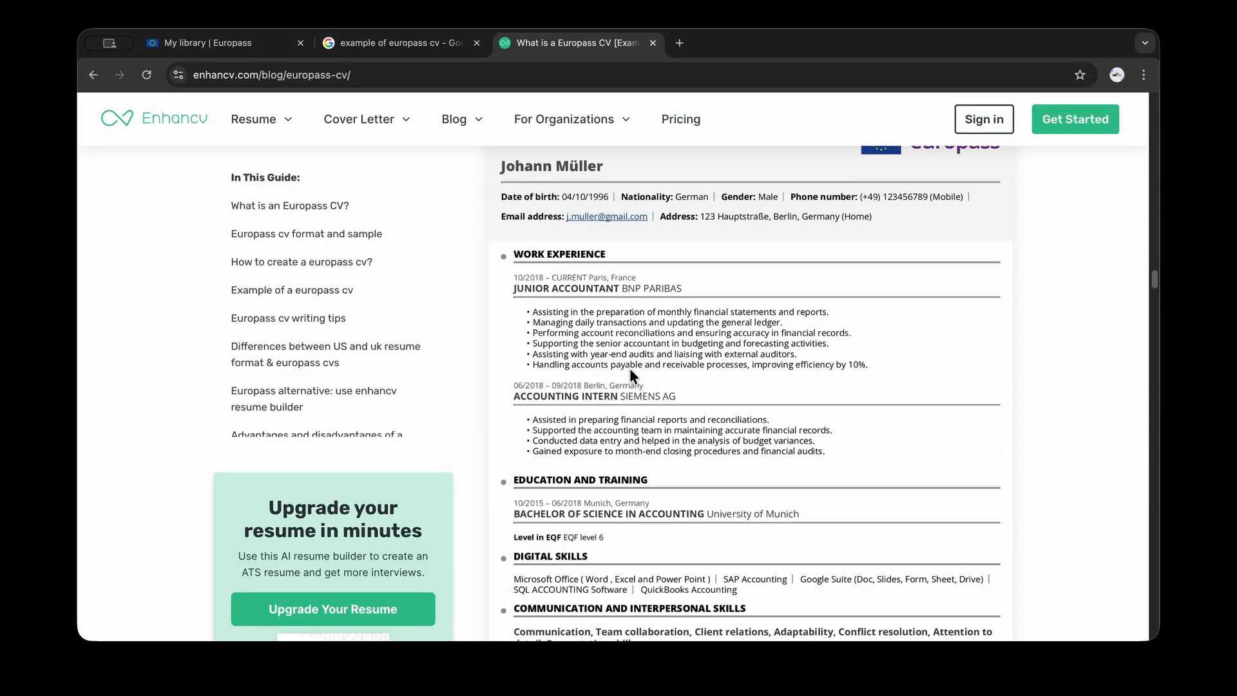
Read the "Who needs a Europass CV?" section and highlight its first sentence about working or studying in Europe
scroll(630, 372, down, 1)
scroll(630, 372, down, 1)
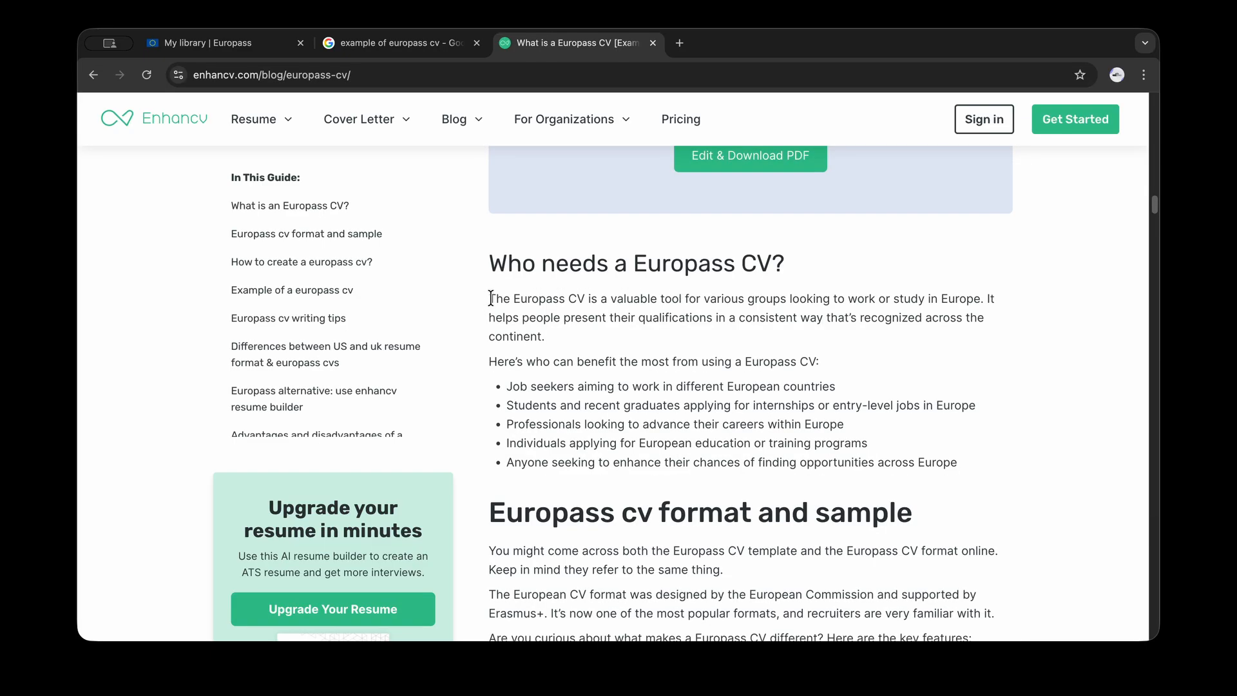
drag(491, 298, 985, 301)
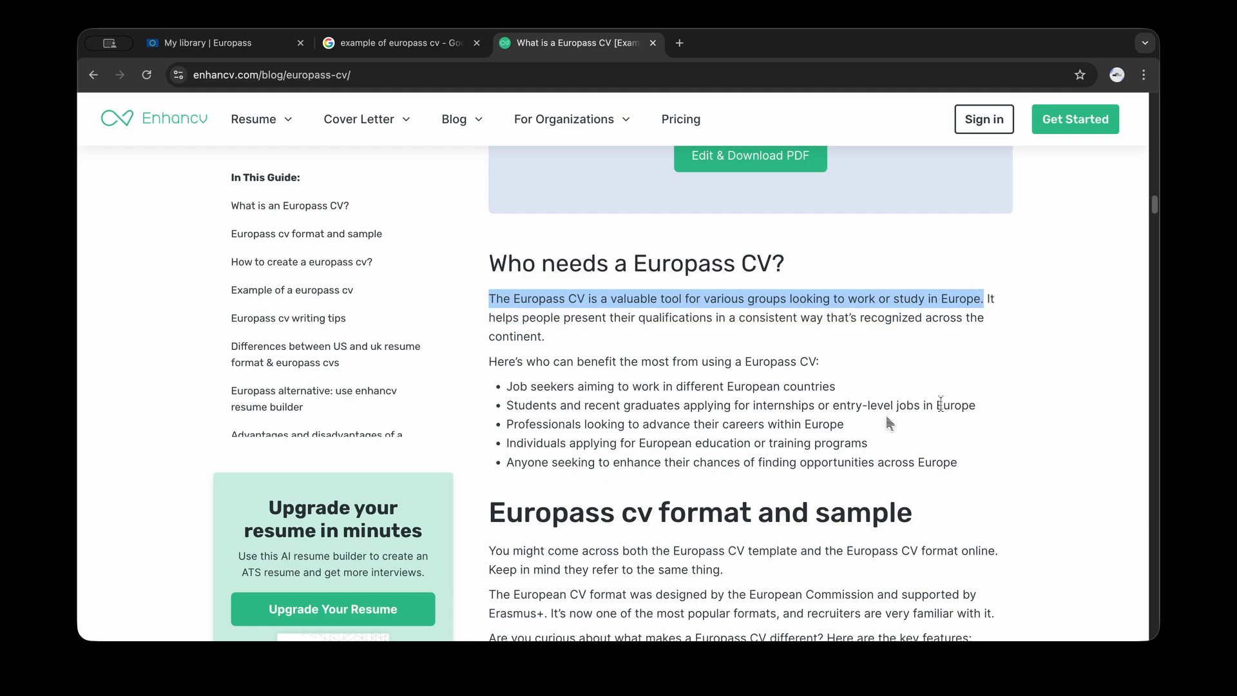